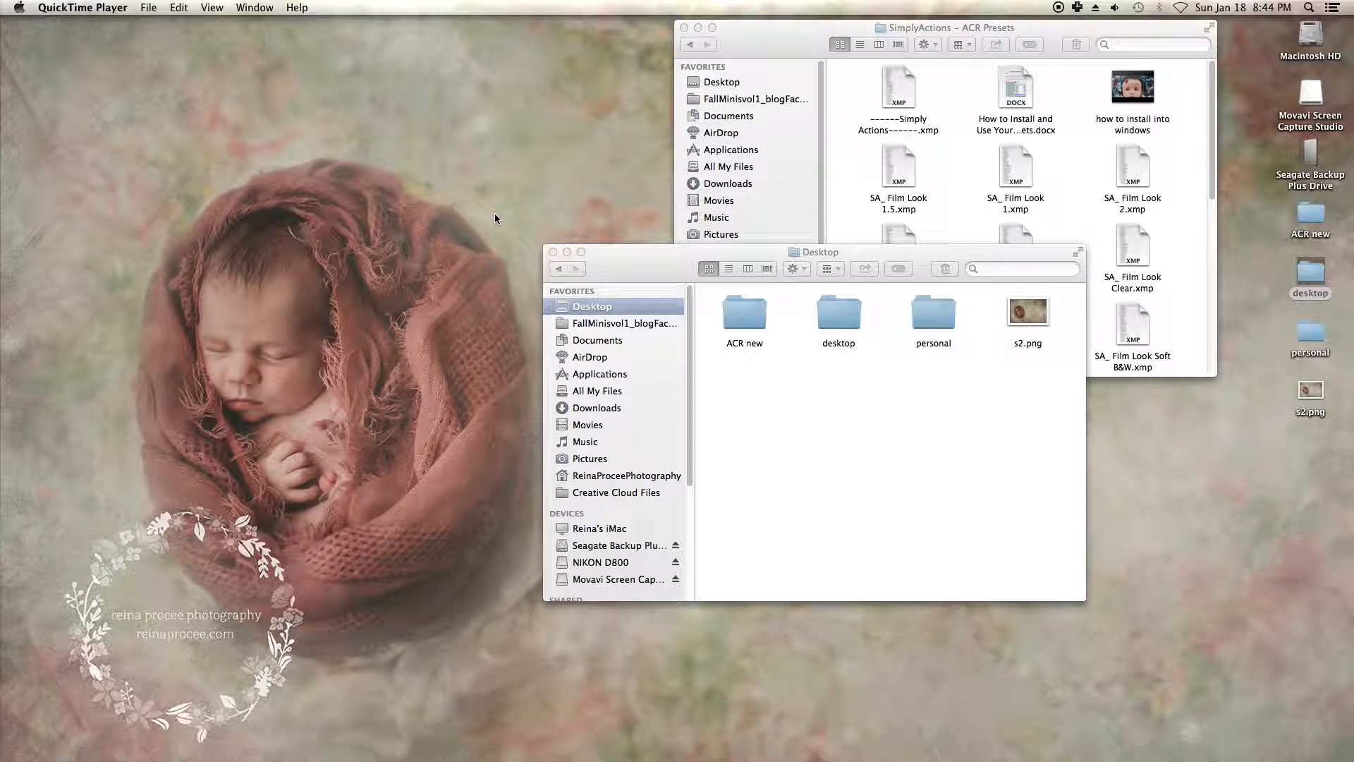
- Use the Desktop Finder window to open the hidden user Library folder
click(618, 252)
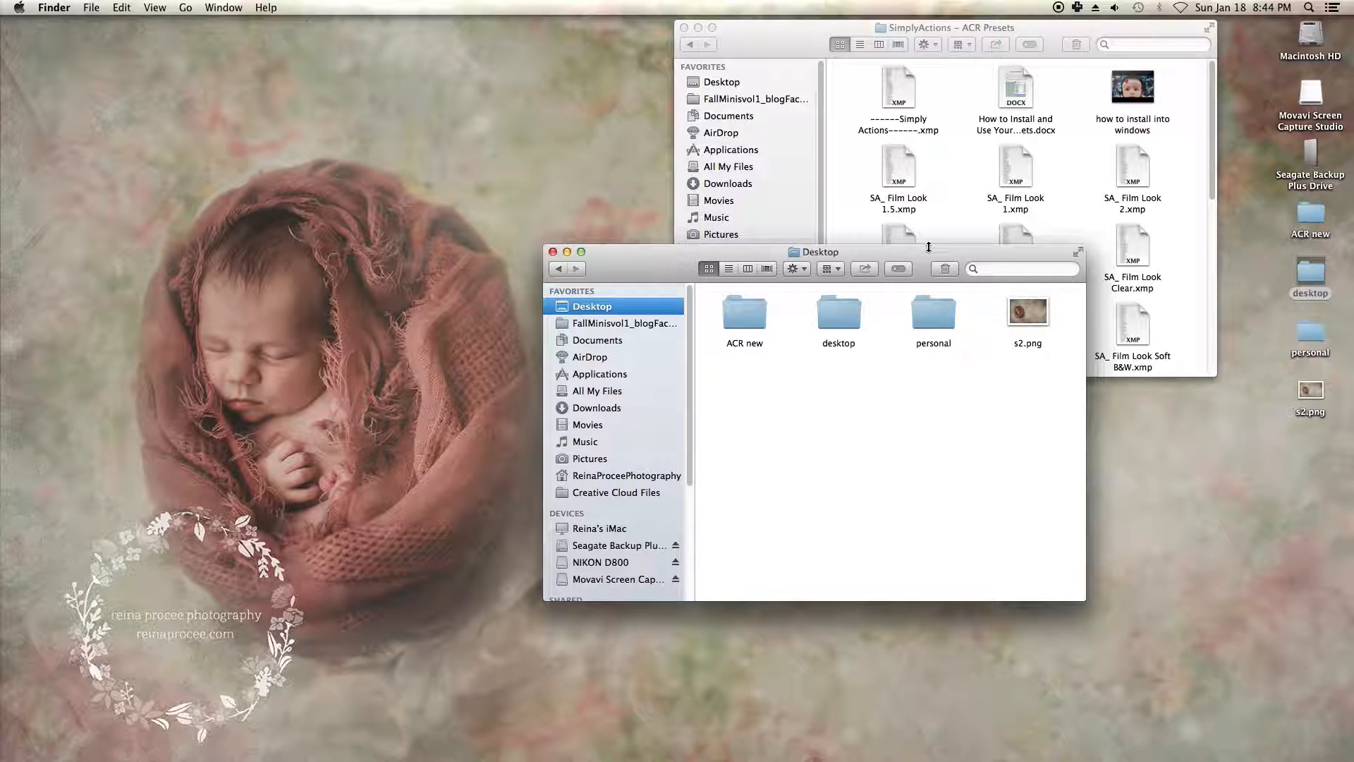
drag(925, 252, 924, 288)
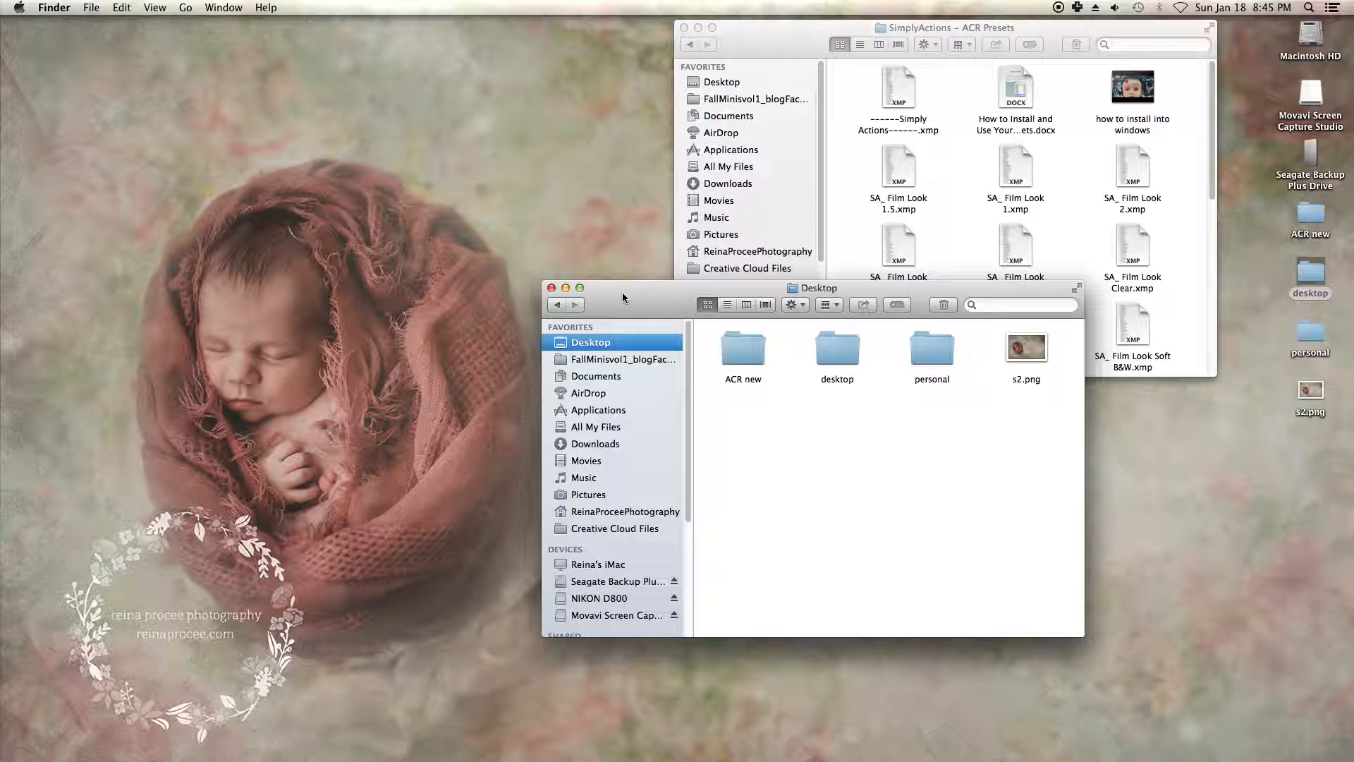
click(184, 7)
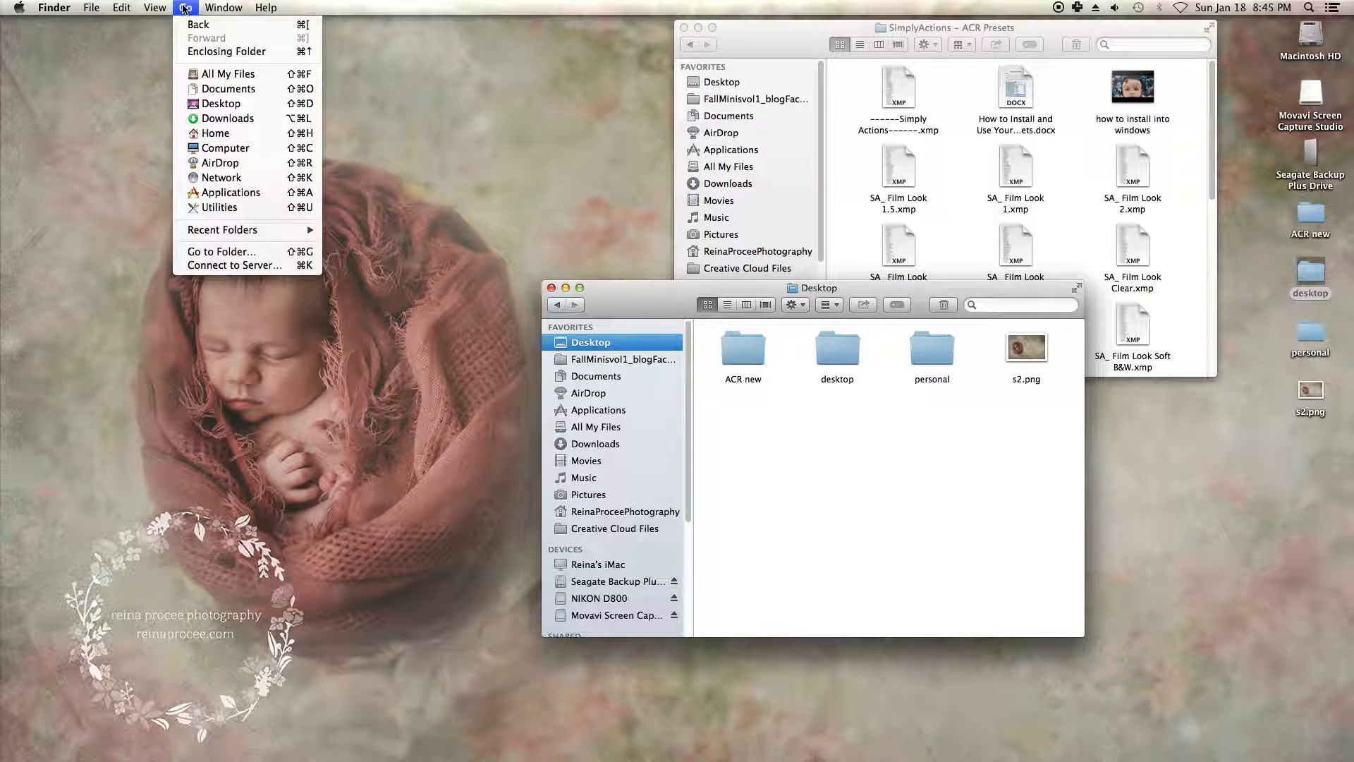
key(alt)
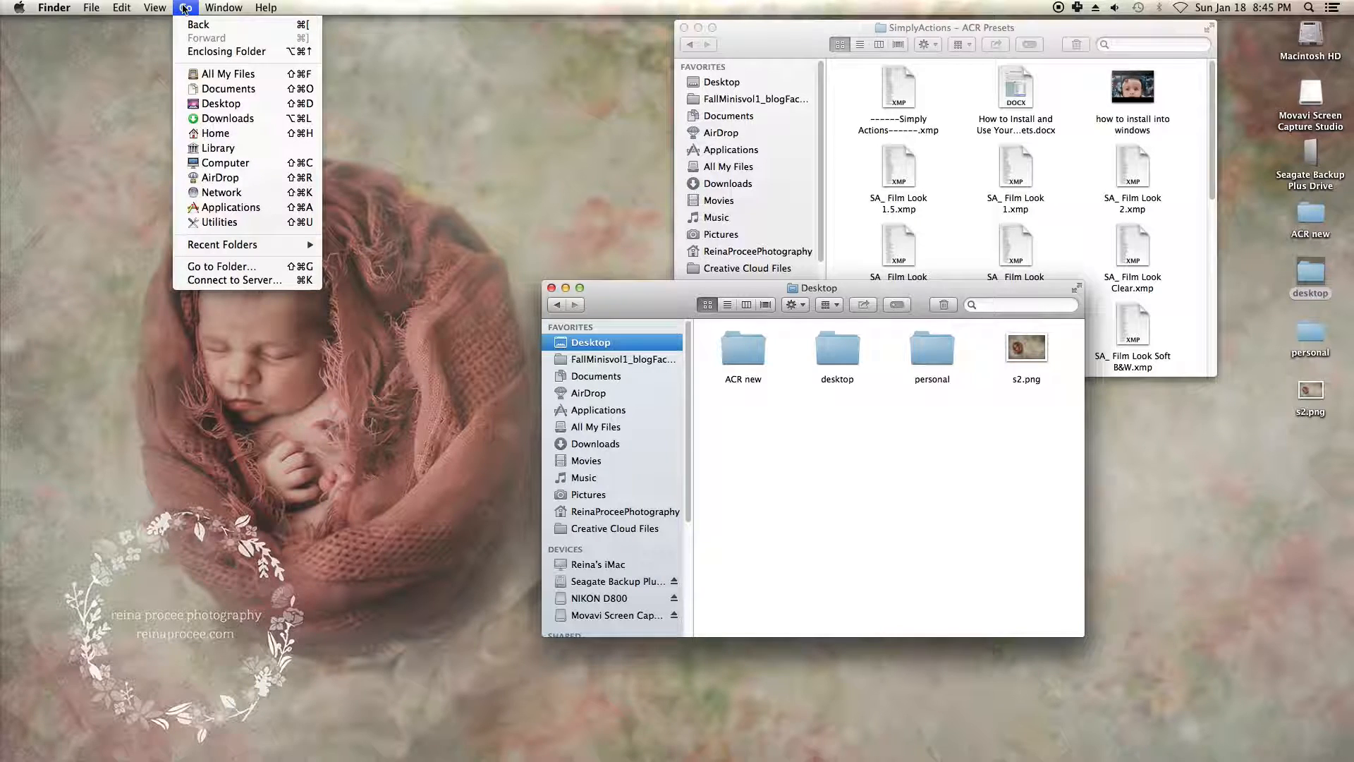
click(236, 148)
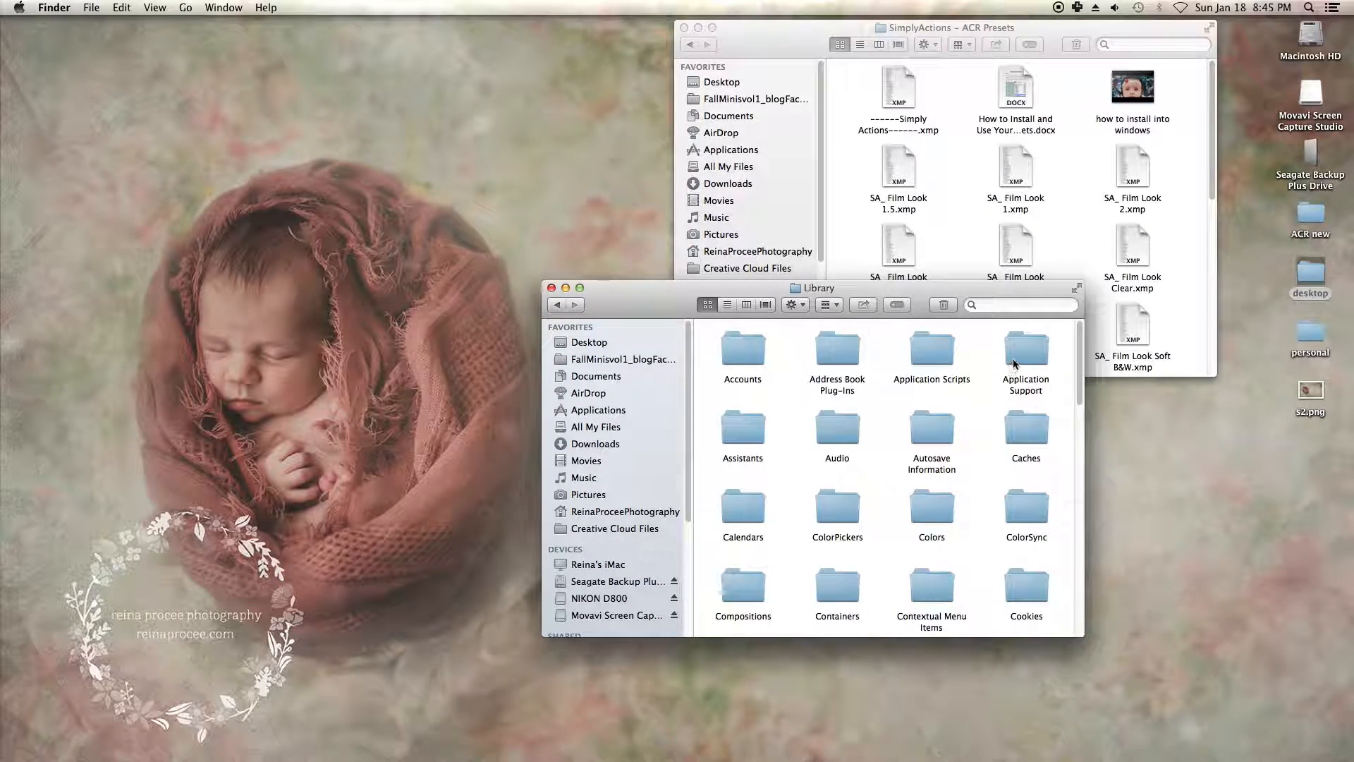
- Go from Library through Application Support, Adobe and CameraRaw into the Settings folder where the presets belong
double_click(1016, 356)
double_click(874, 353)
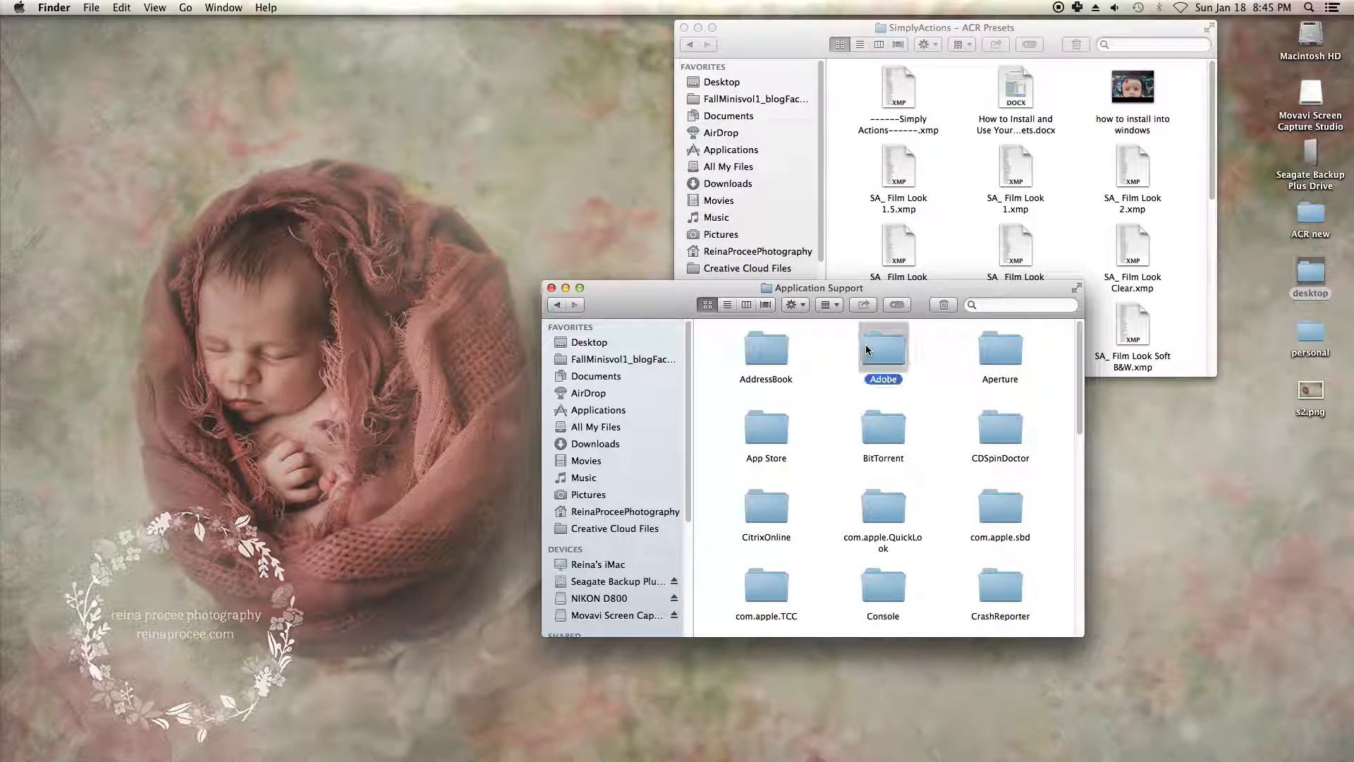
double_click(1035, 436)
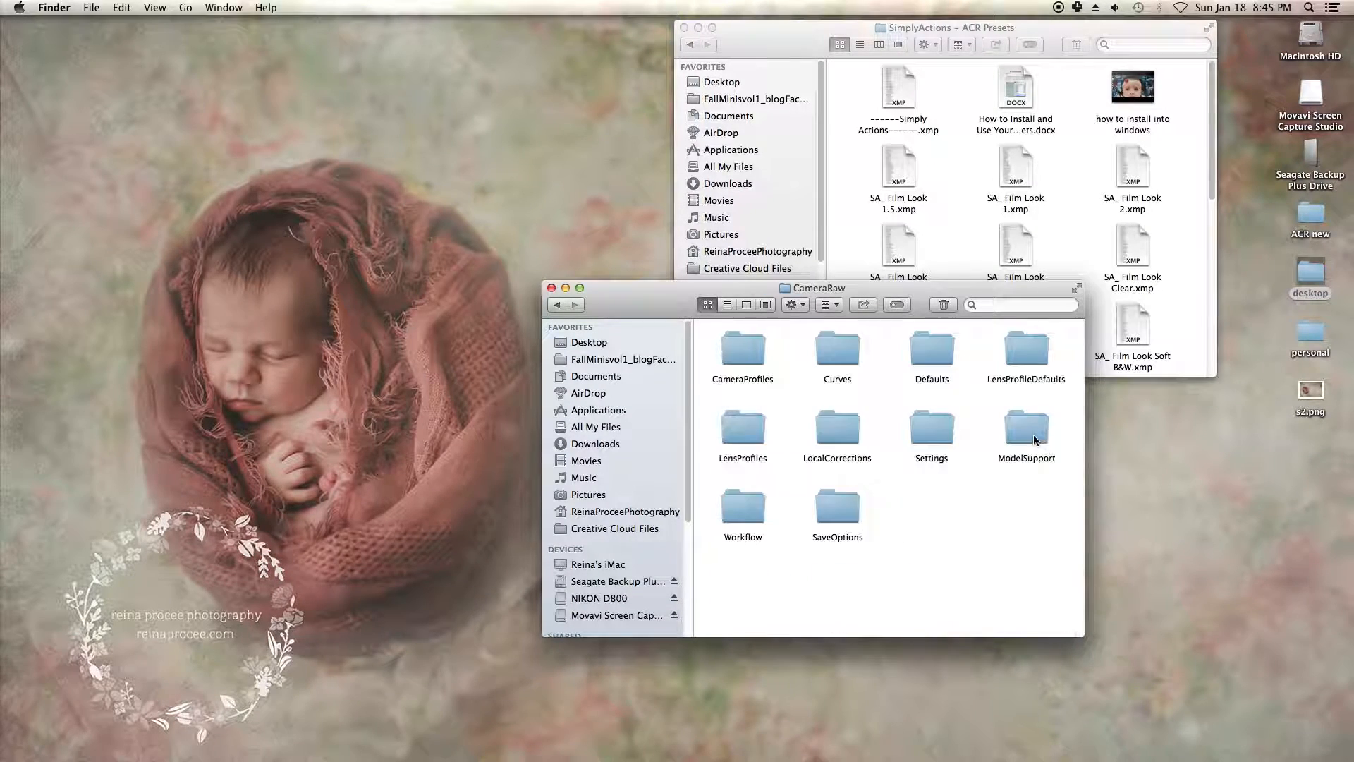
double_click(942, 437)
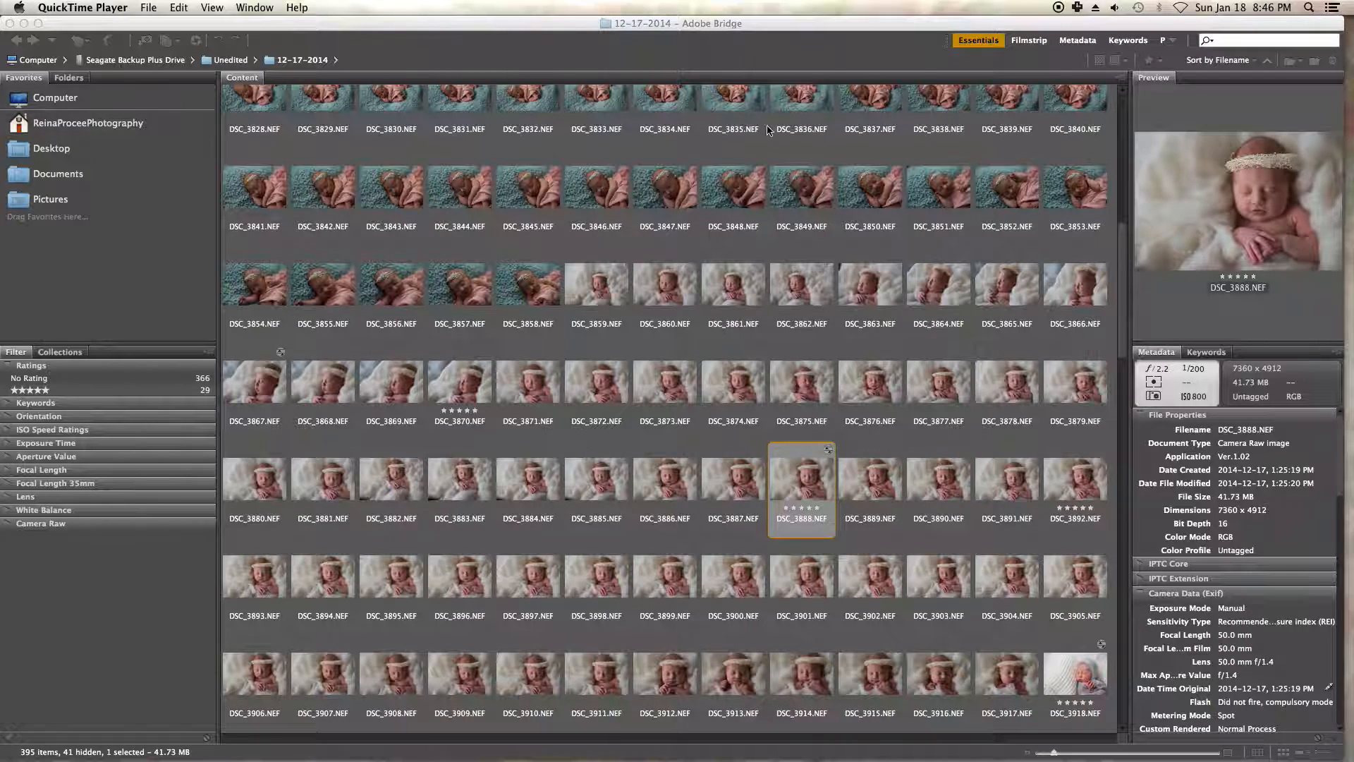
- Switch to Adobe Bridge and enlarge the thumbnails until DSC_3888.NEF fills the content area
click(772, 23)
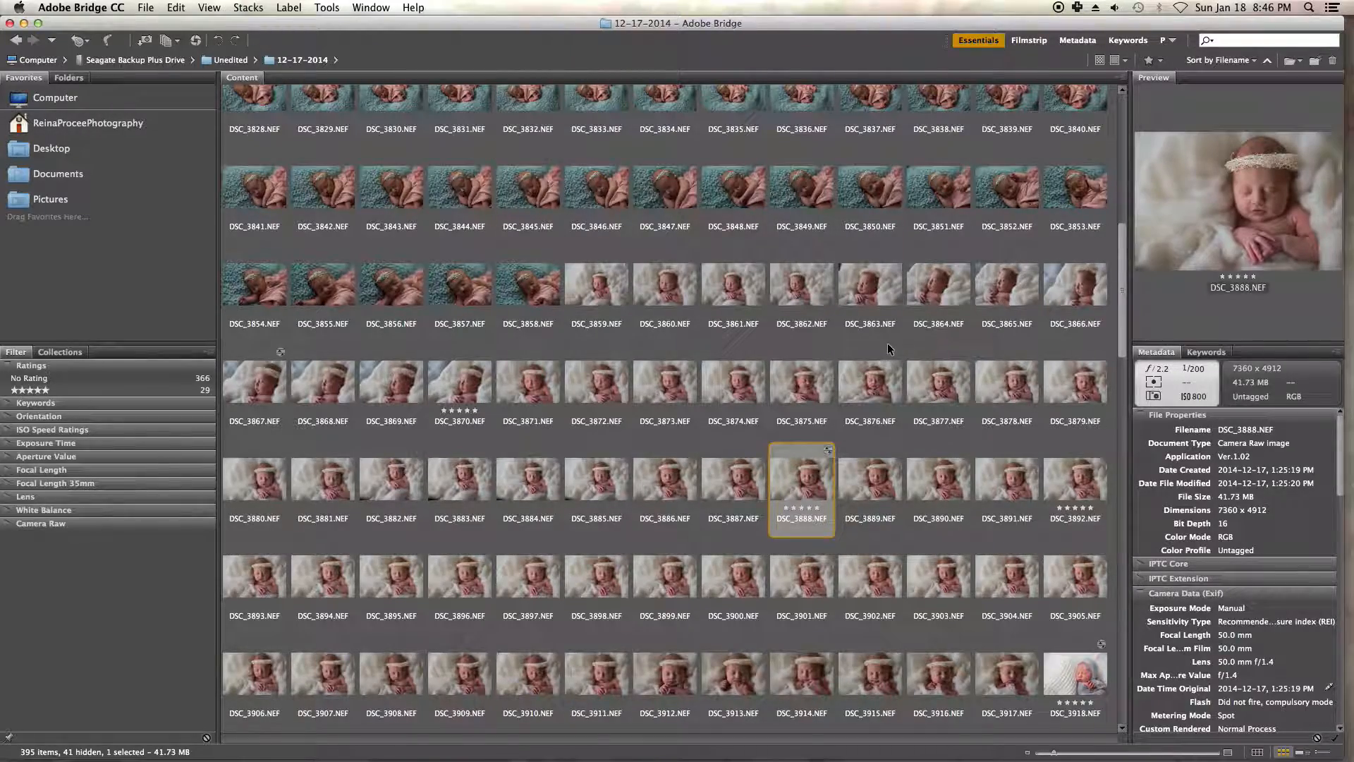
scroll(887, 344, up, 5)
scroll(887, 344, down, 3)
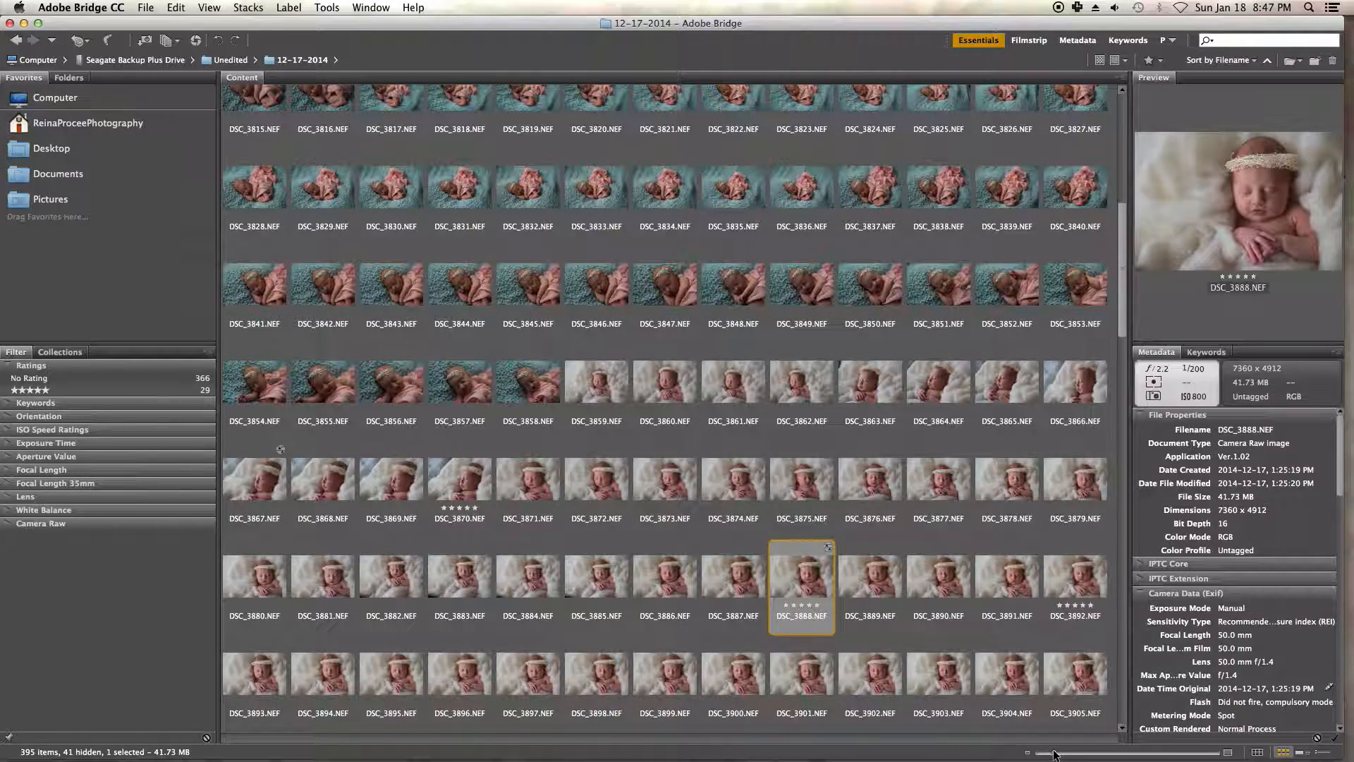
drag(1068, 756, 1222, 756)
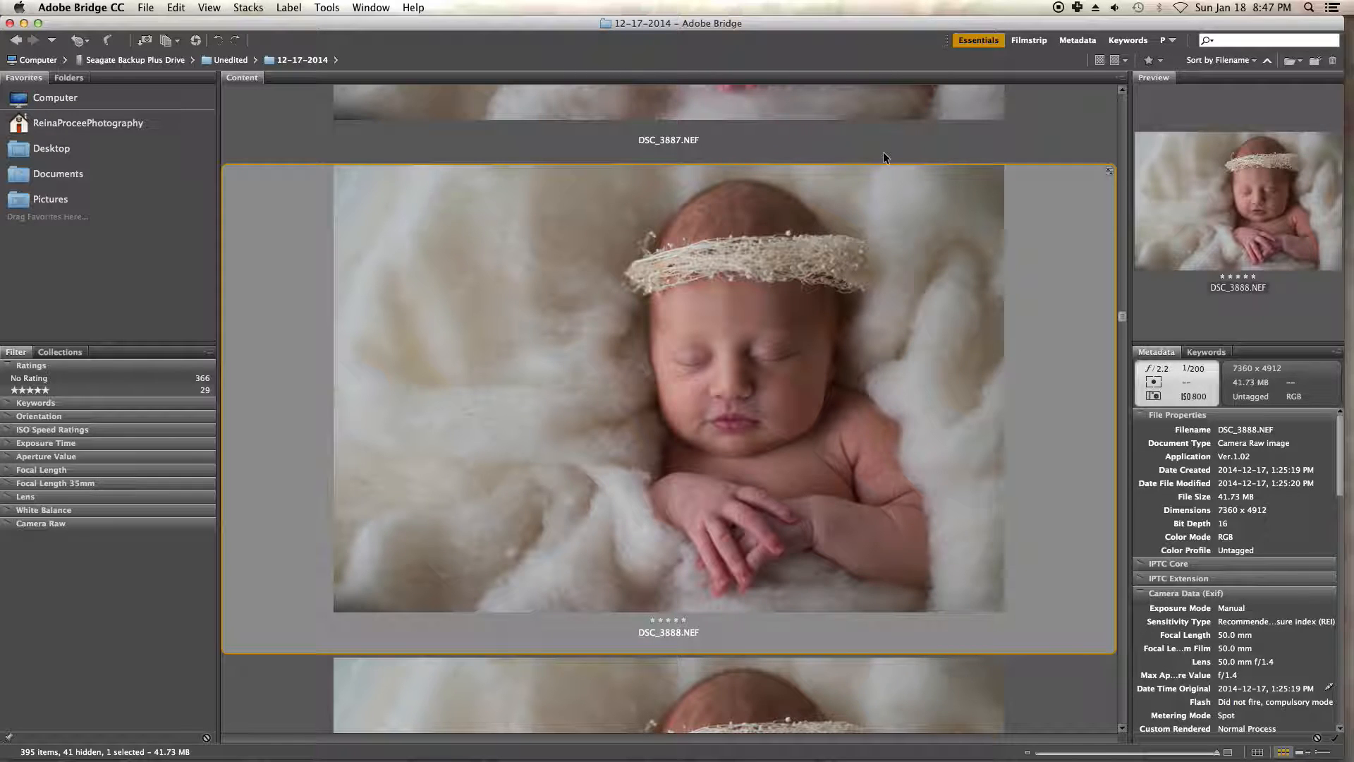
- Select all photos in the 12-17-2014 folder and open them in Camera Raw
key(super+a)
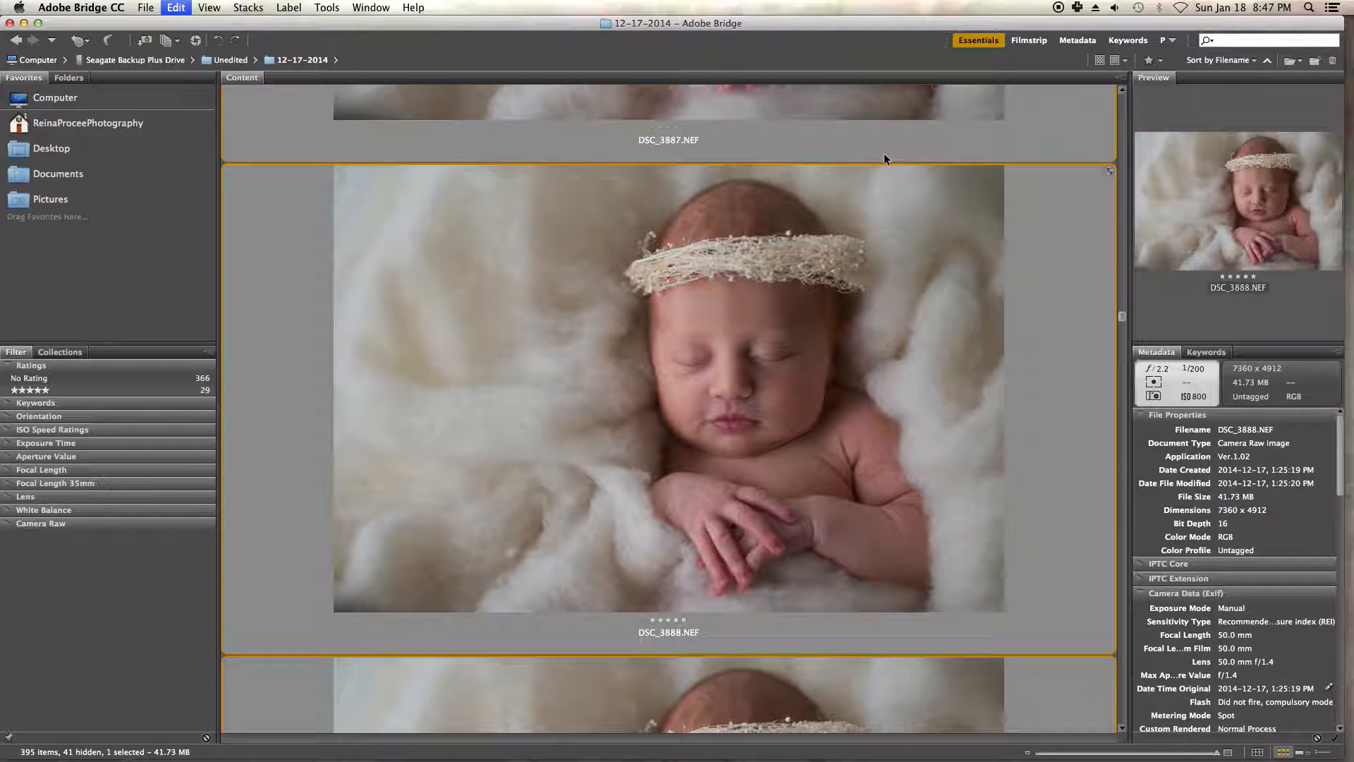
right_click(940, 206)
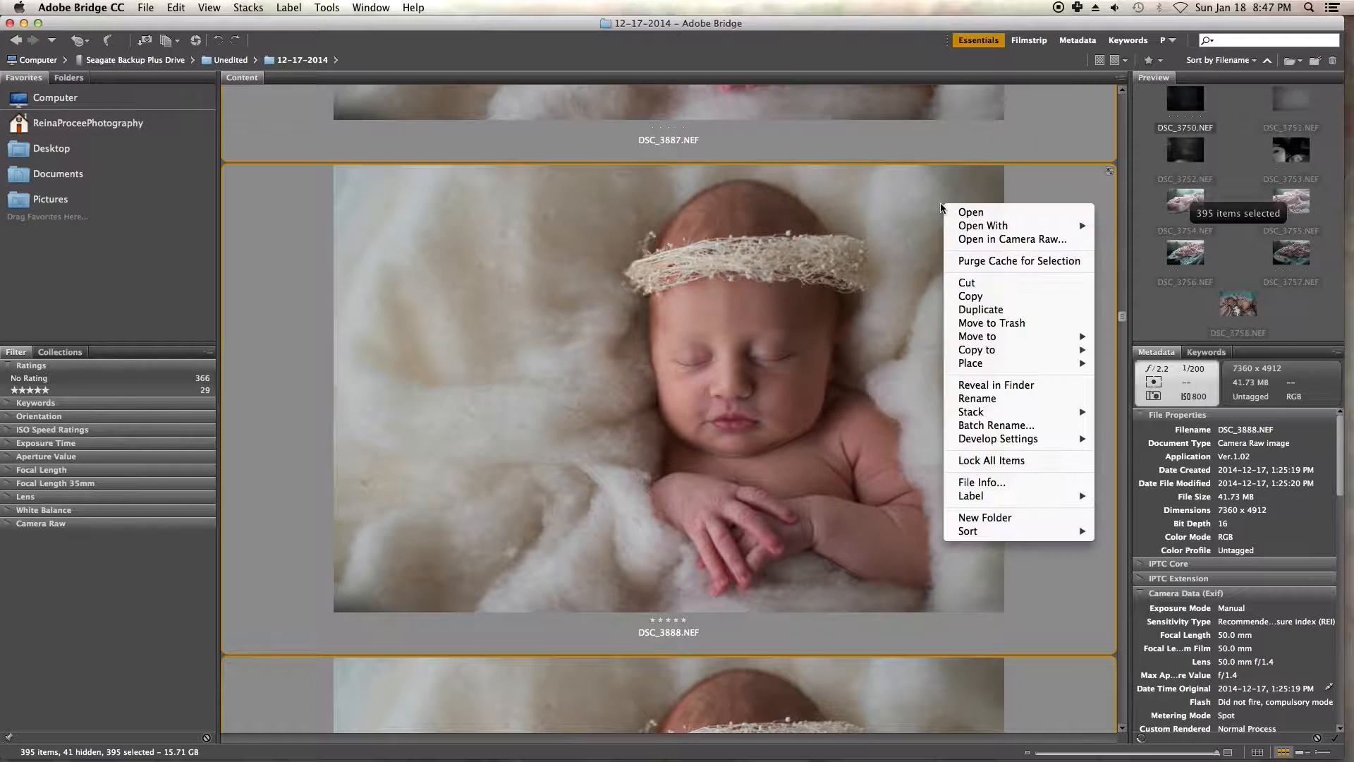
click(978, 238)
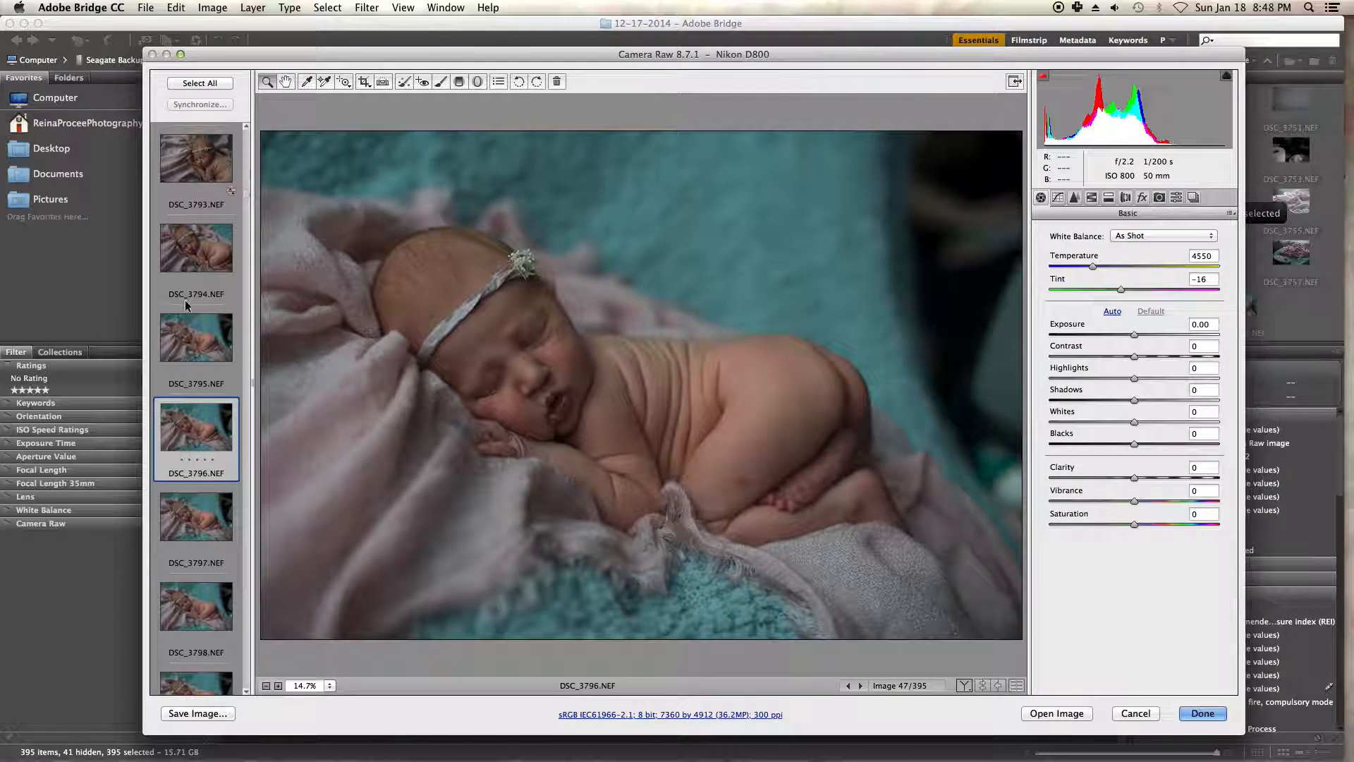
- Compare DSC_3796.NEF, DSC_3797.NEF and DSC_3798.NEF, magnifying the baby's face to check the focus
click(539, 345)
click(646, 400)
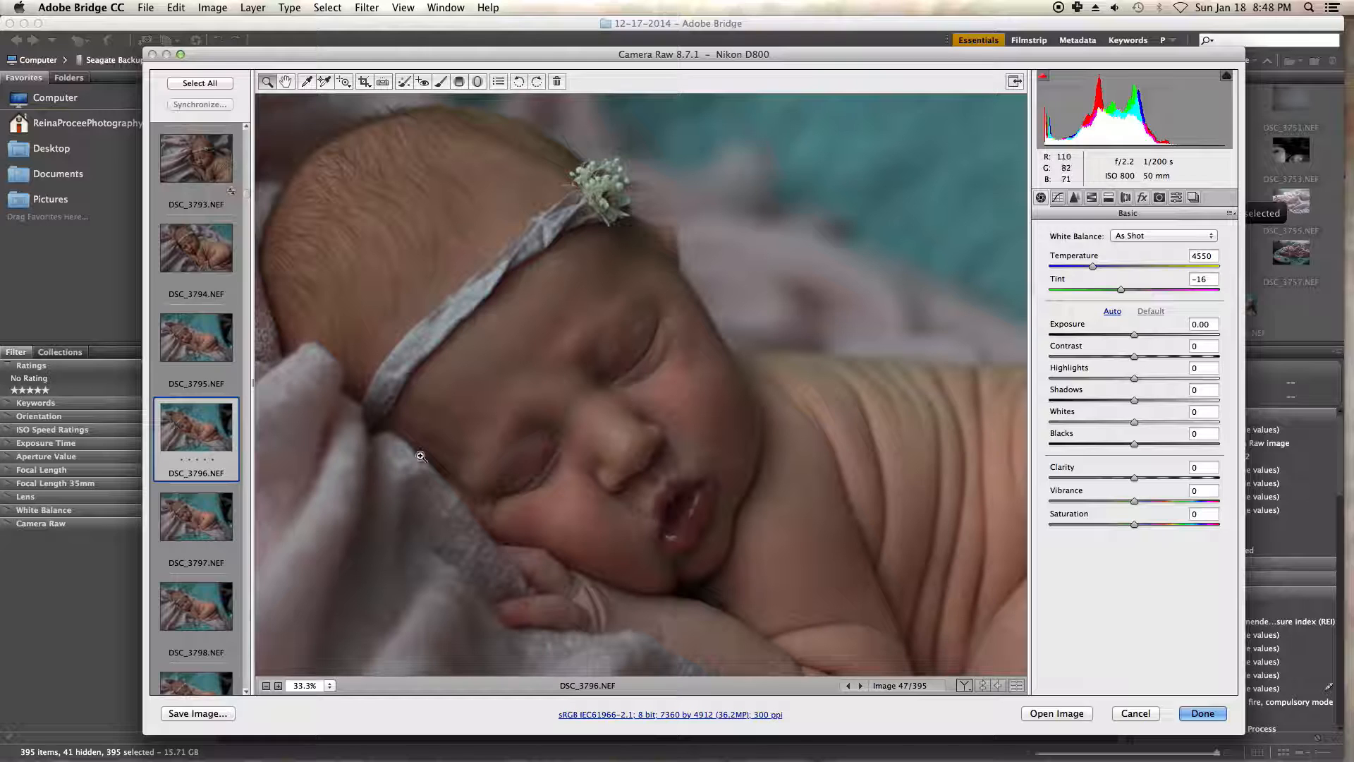
click(212, 521)
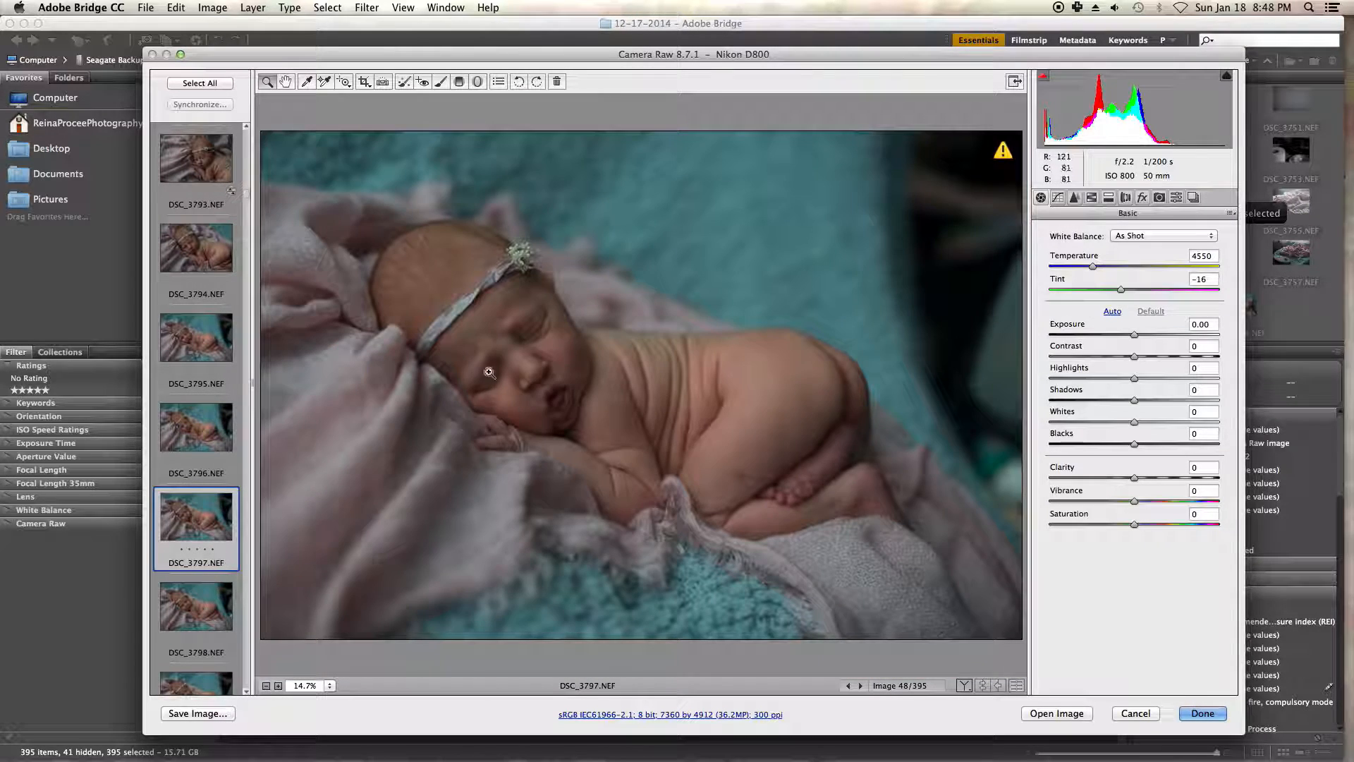
click(213, 598)
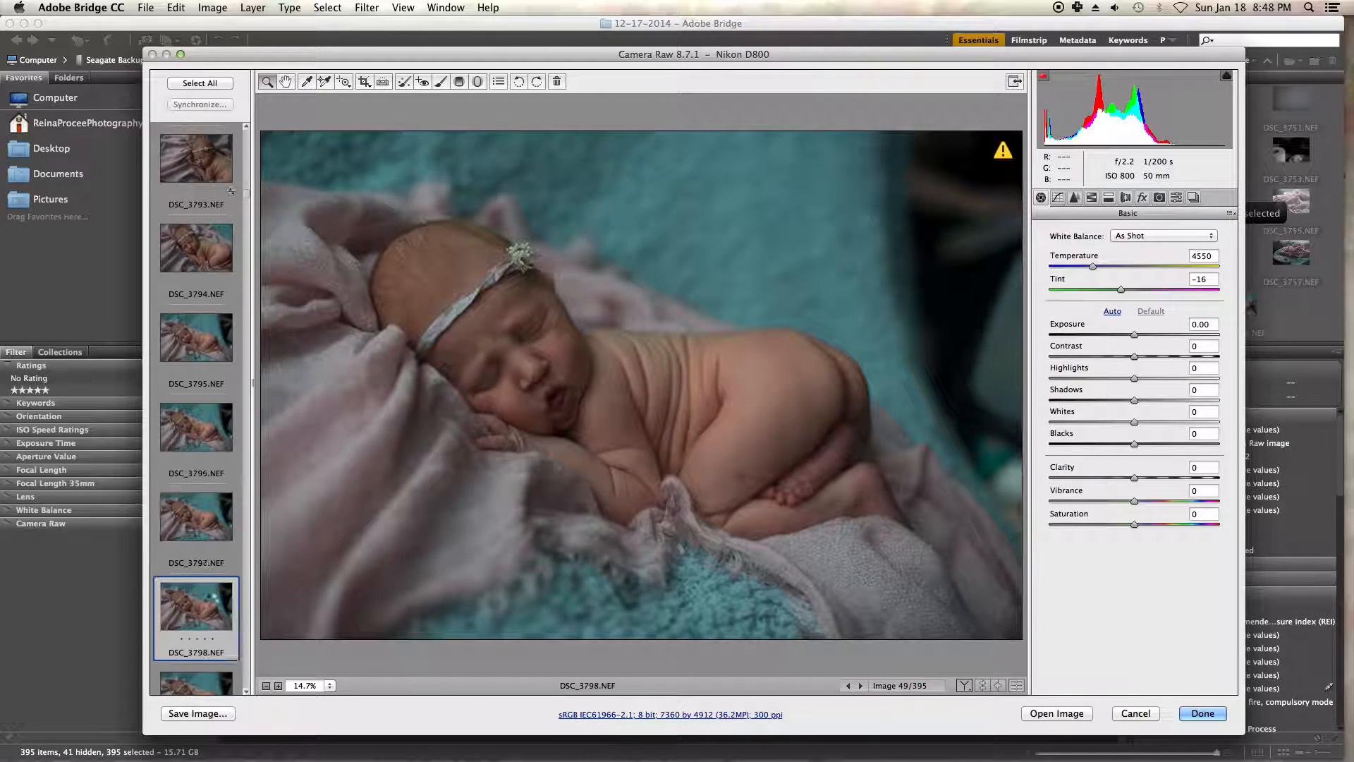
click(538, 340)
click(650, 382)
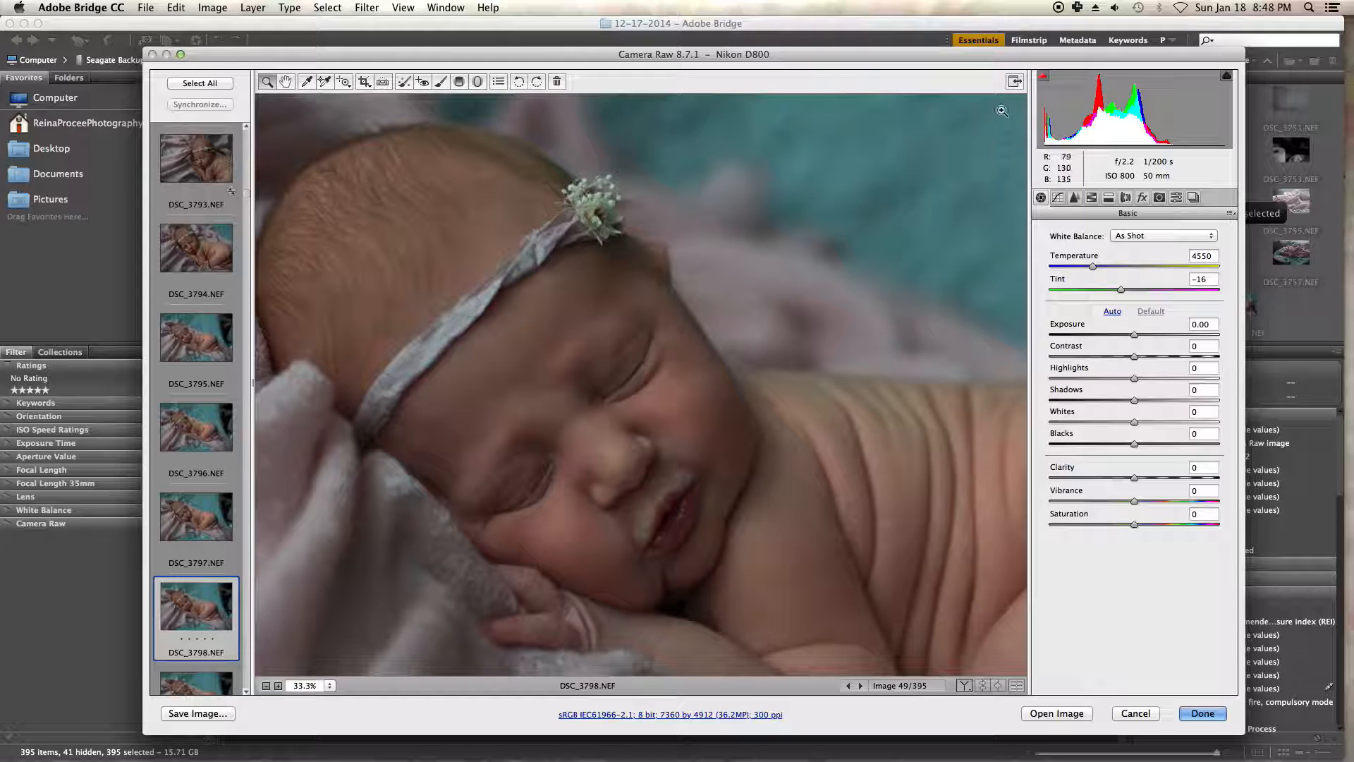
click(649, 381)
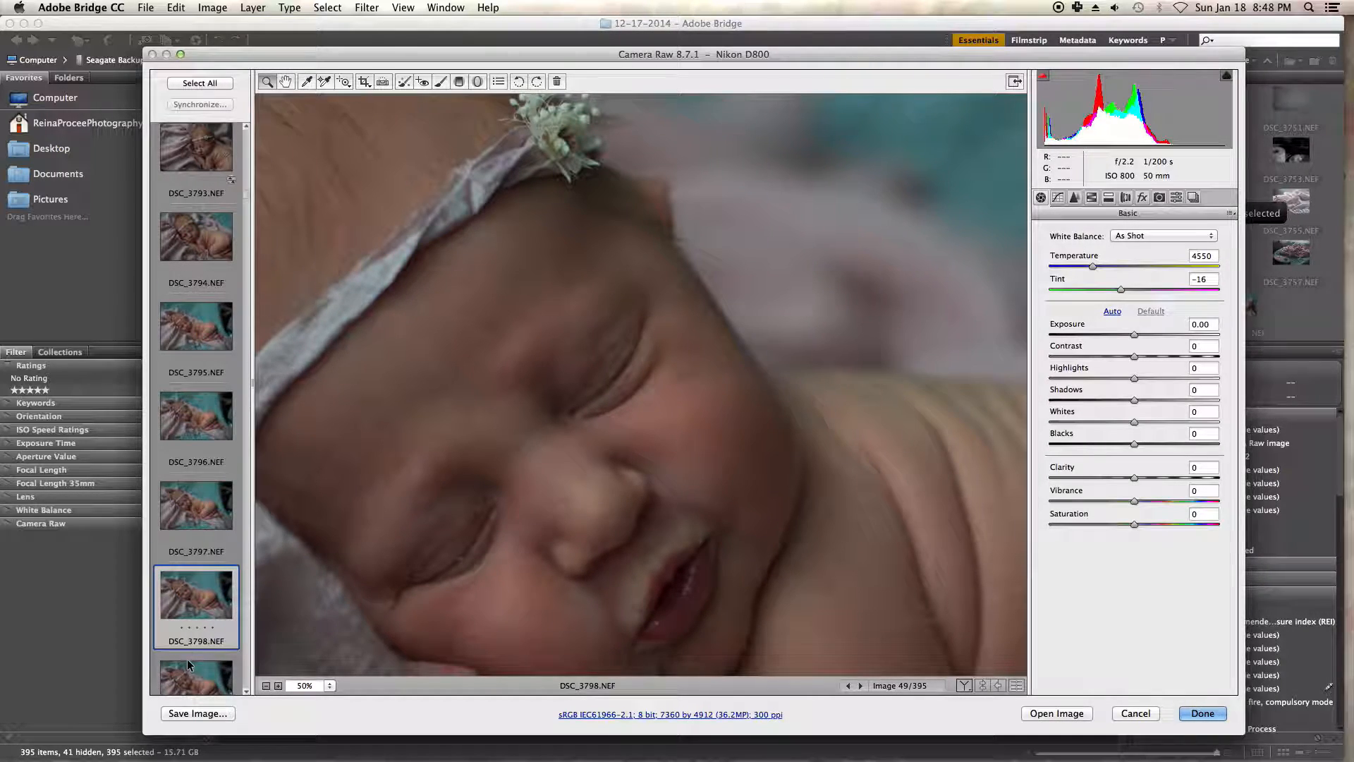
- Try a star rating on DSC_3798.NEF and clear it again
scroll(189, 666, down, 2)
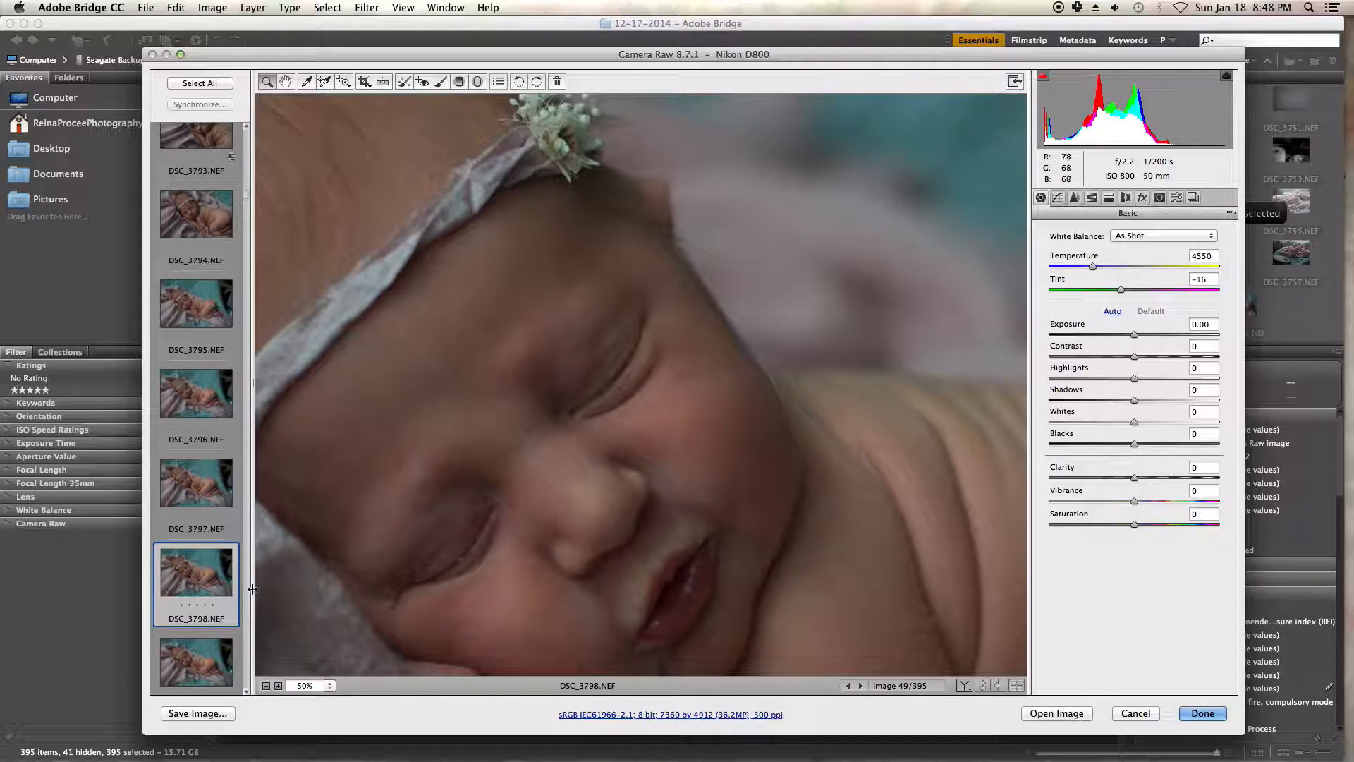
click(213, 605)
click(213, 605)
click(173, 604)
- View the already rated DSC_3801.NEF and finish the Camera Raw session, keeping the ratings
scroll(226, 380, down, 5)
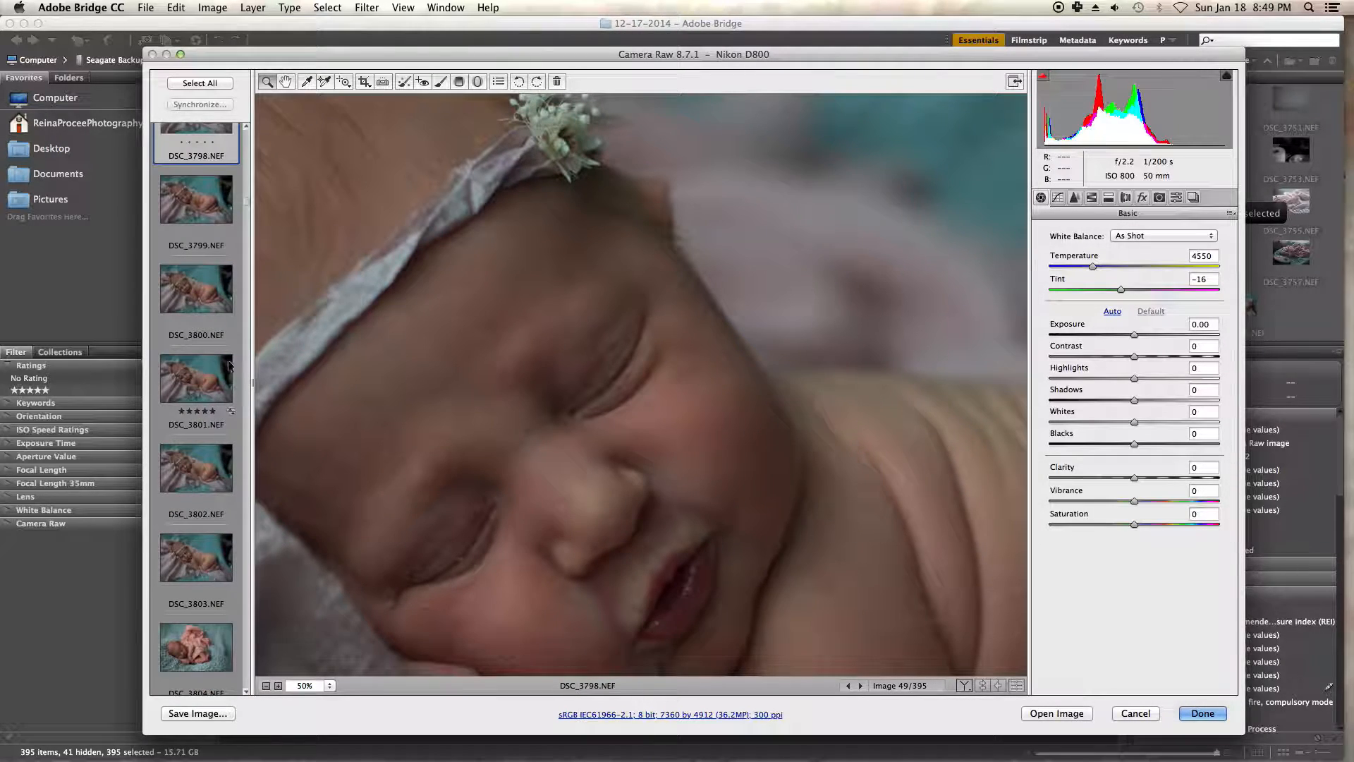
click(224, 381)
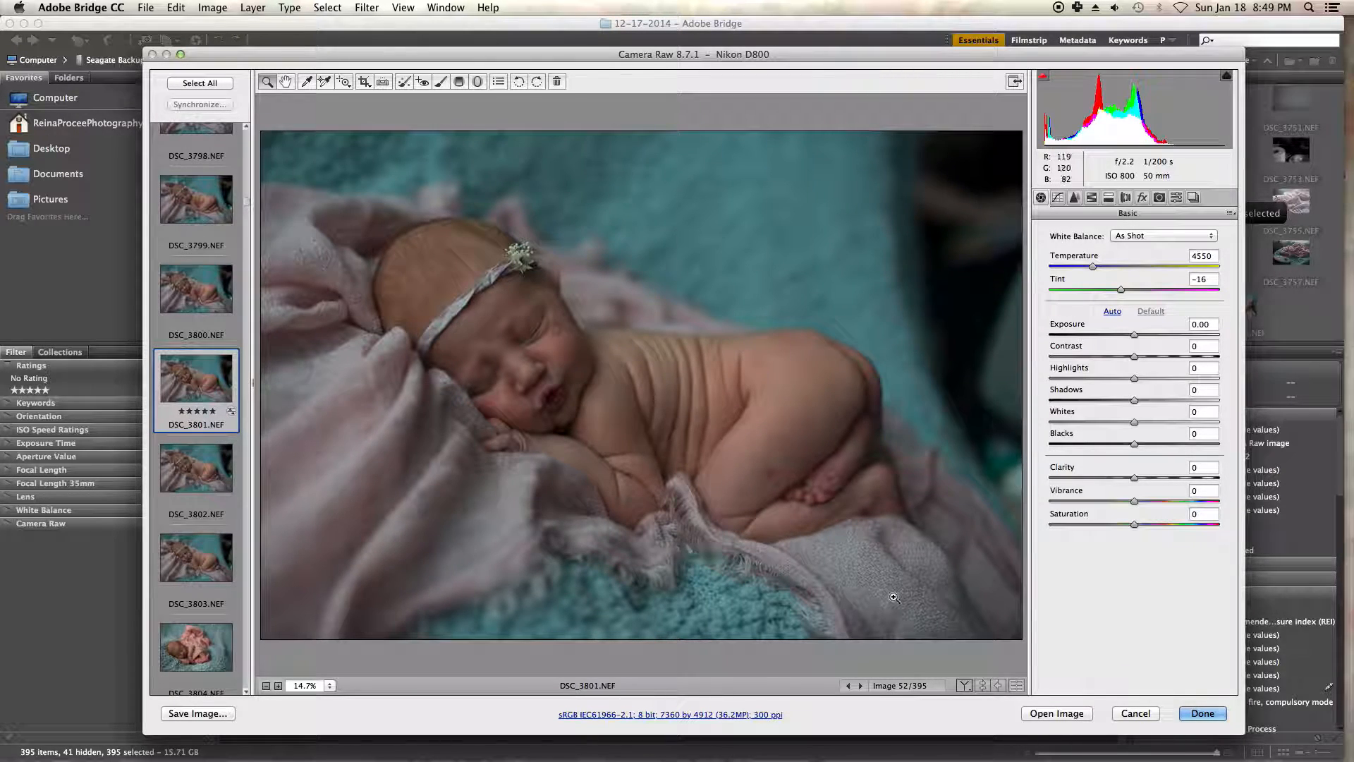
click(1193, 712)
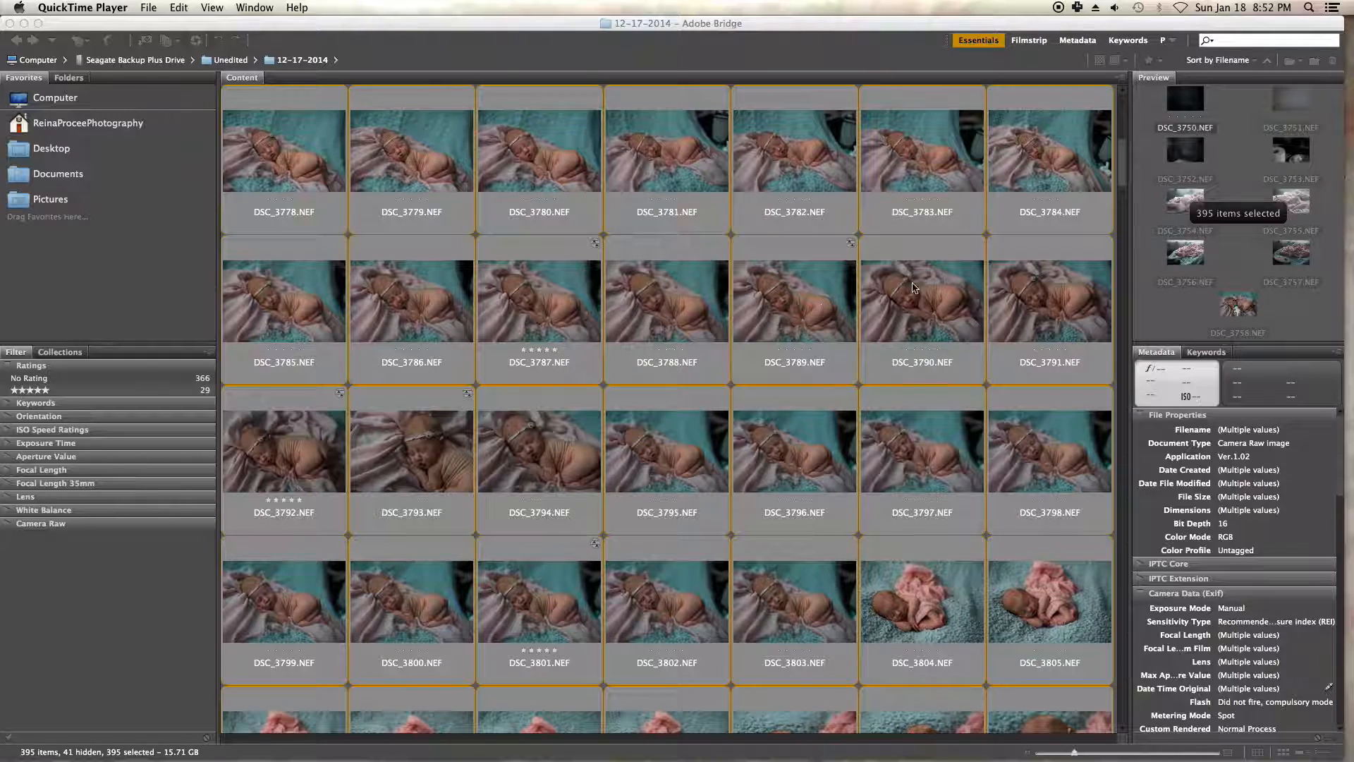
- Filter the folder to show only 5-star photos and open all of them in Camera Raw
click(1153, 62)
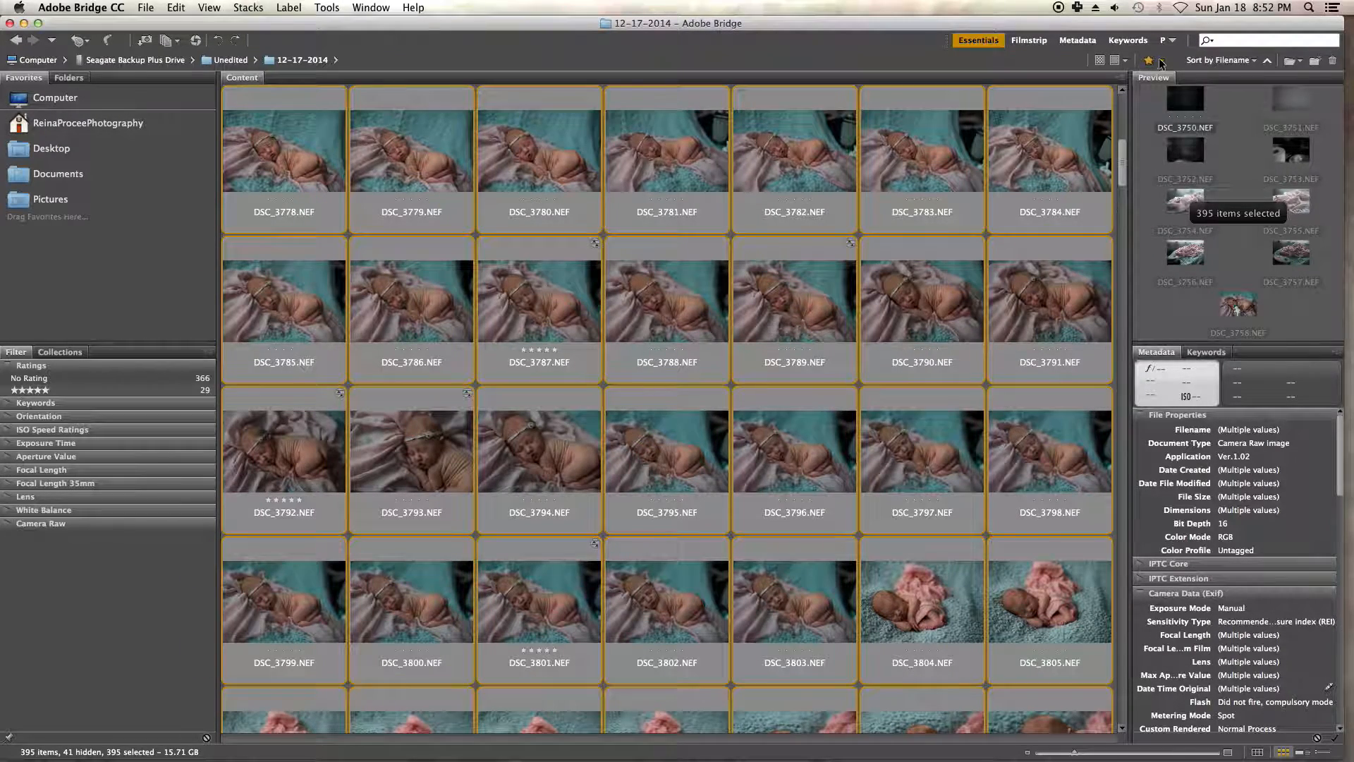
click(1159, 62)
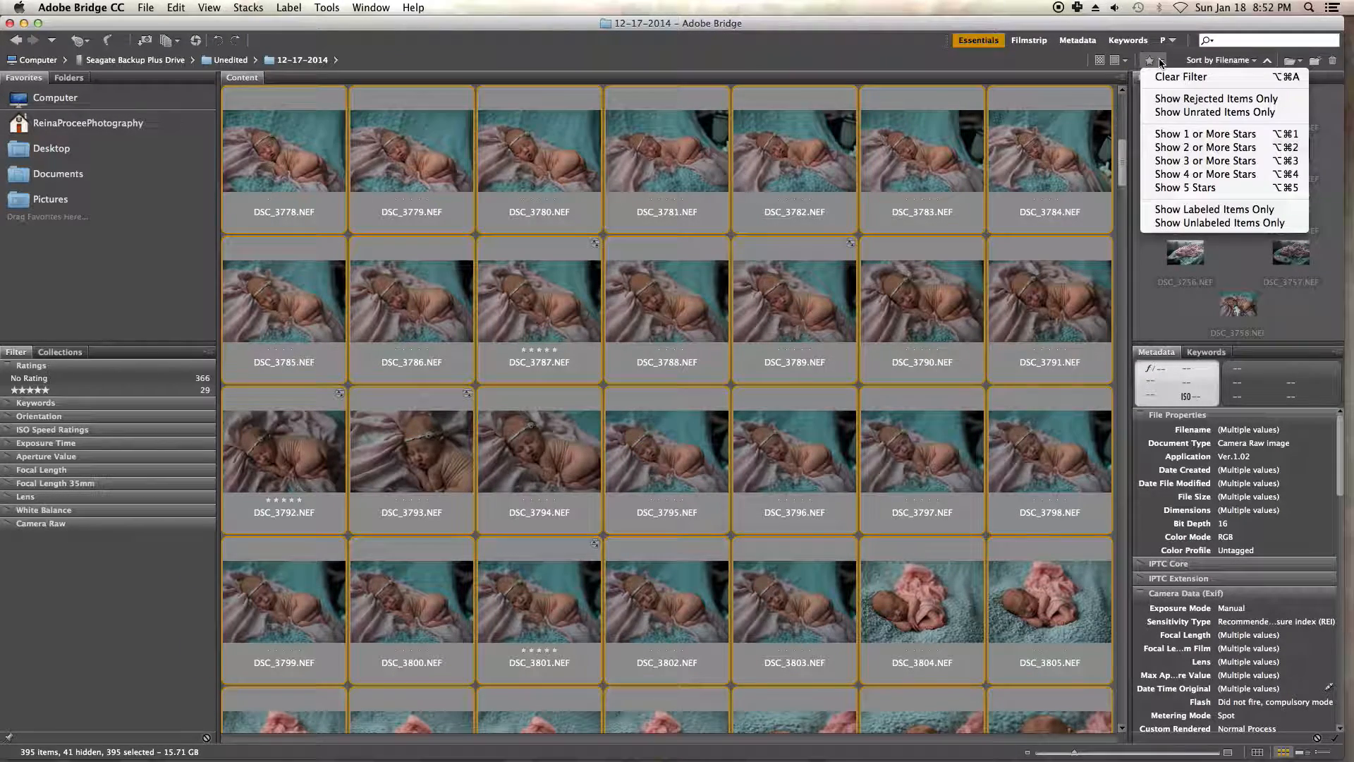
click(1192, 187)
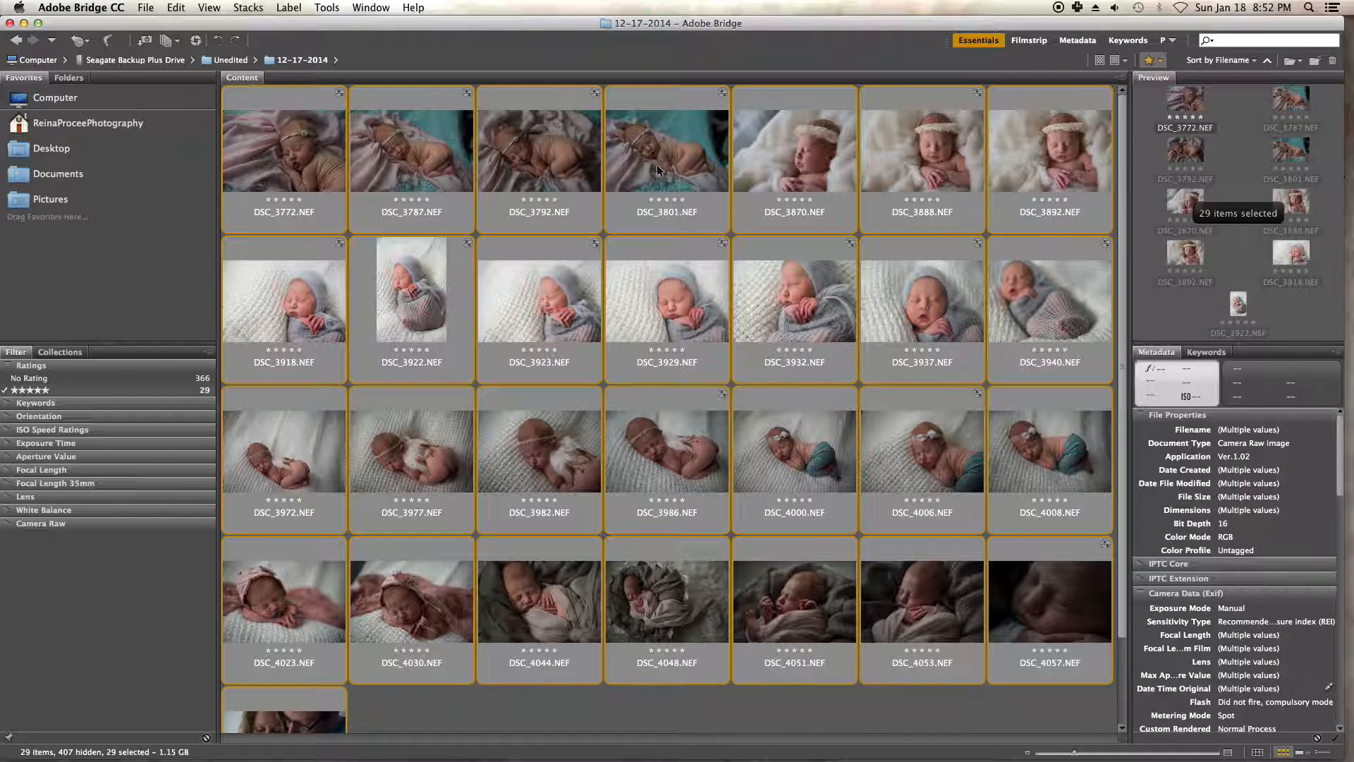
right_click(798, 140)
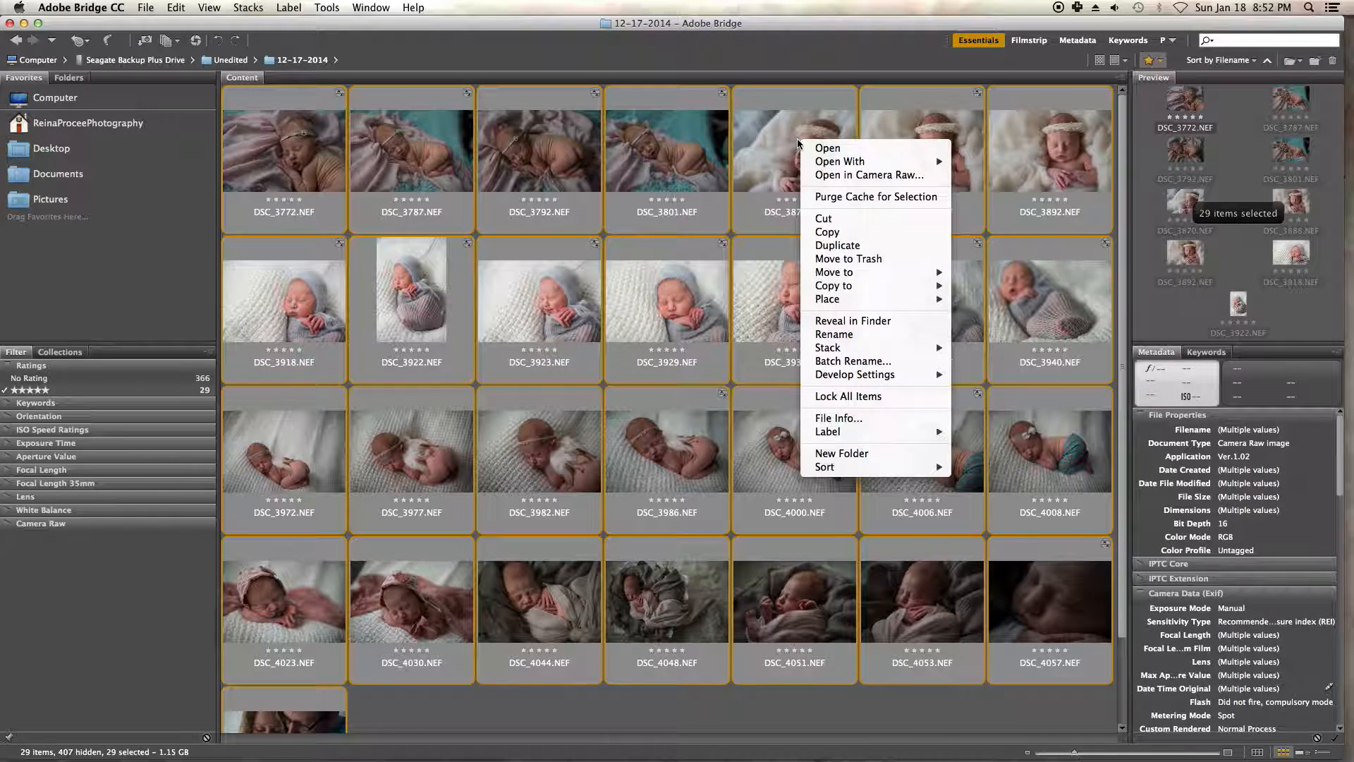
click(827, 175)
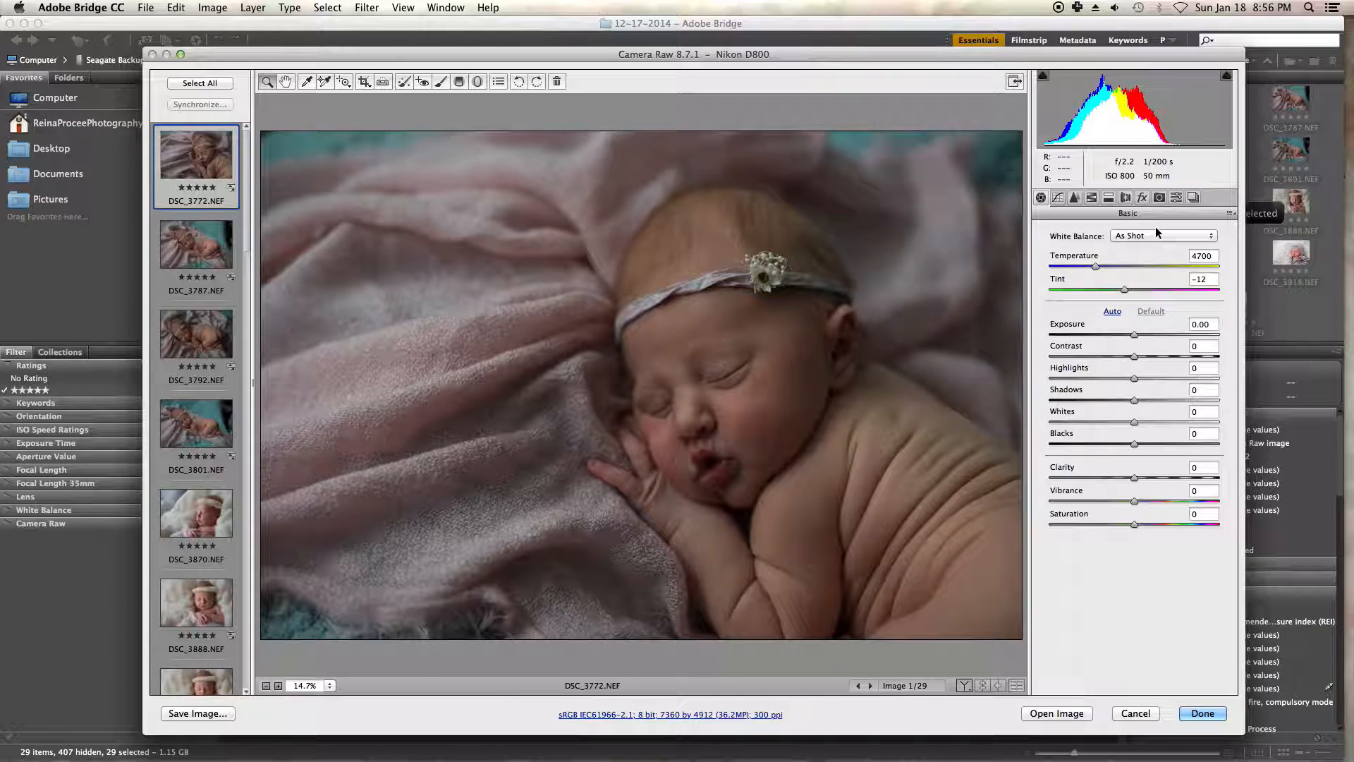
- Apply the SA| Film Look Baby preset to DSC_3772.NEF and review its basic adjustment values
click(1177, 198)
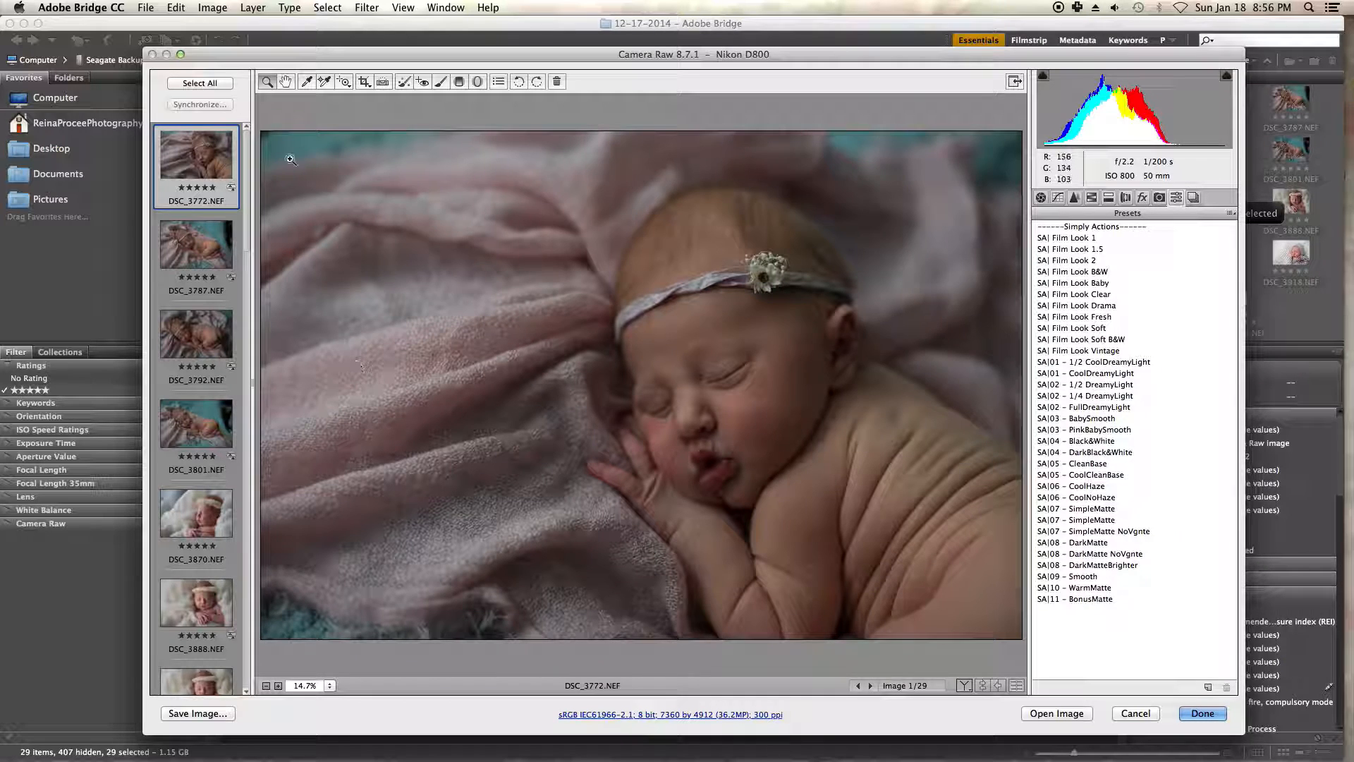
click(1082, 285)
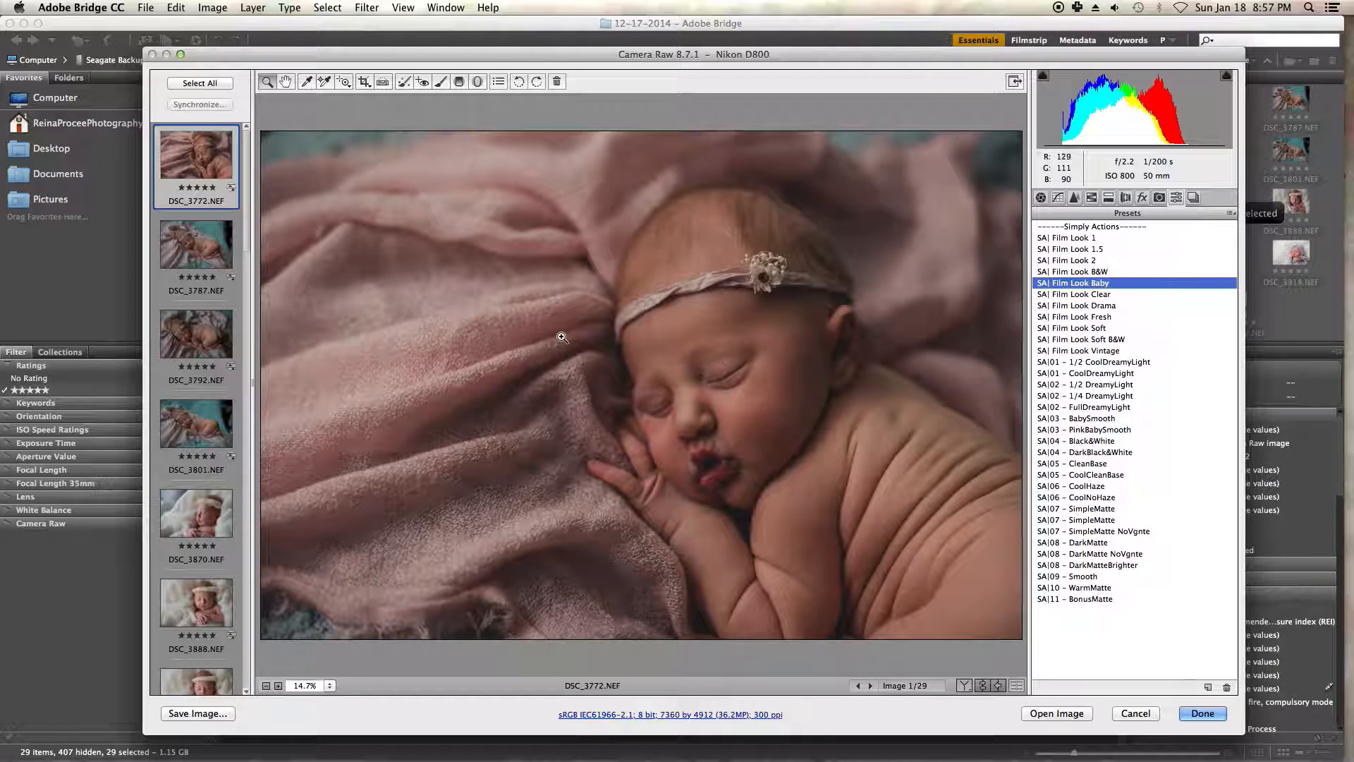
click(1040, 199)
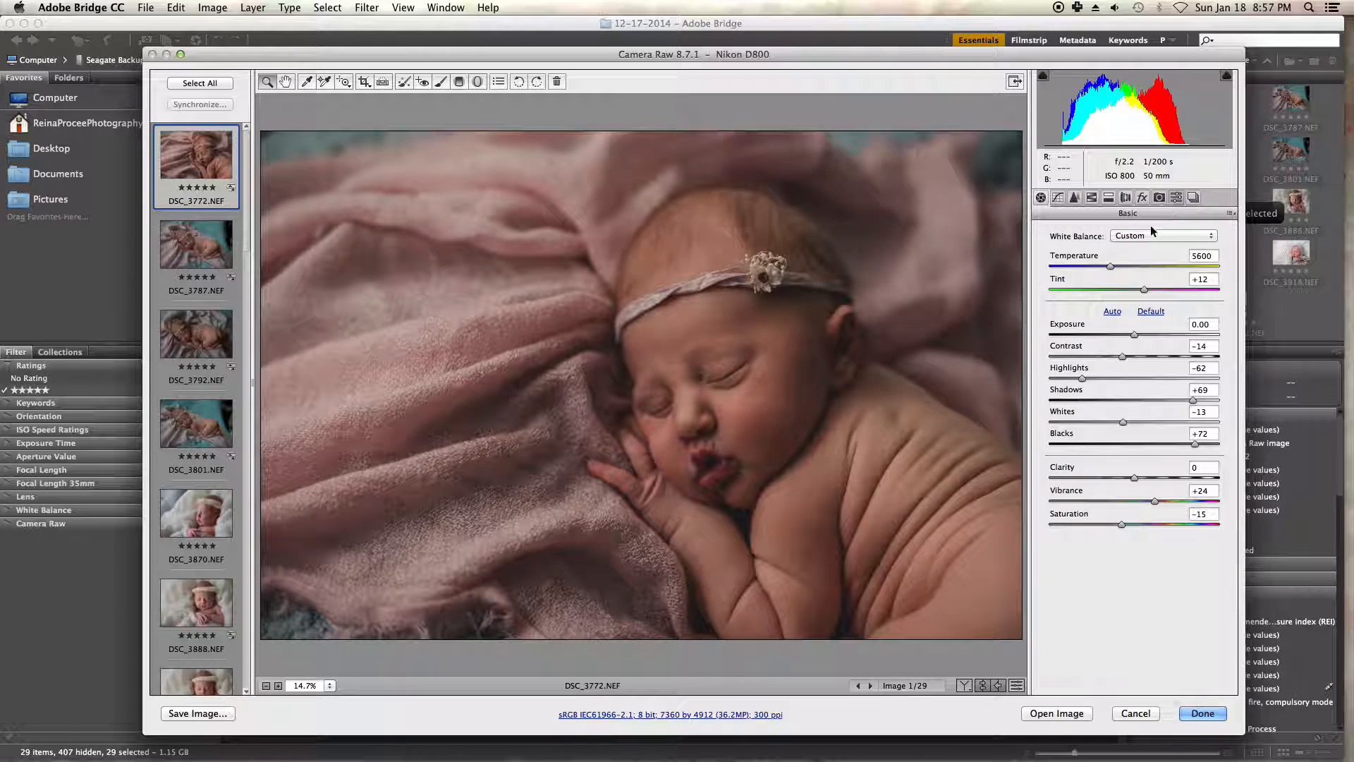
click(1175, 198)
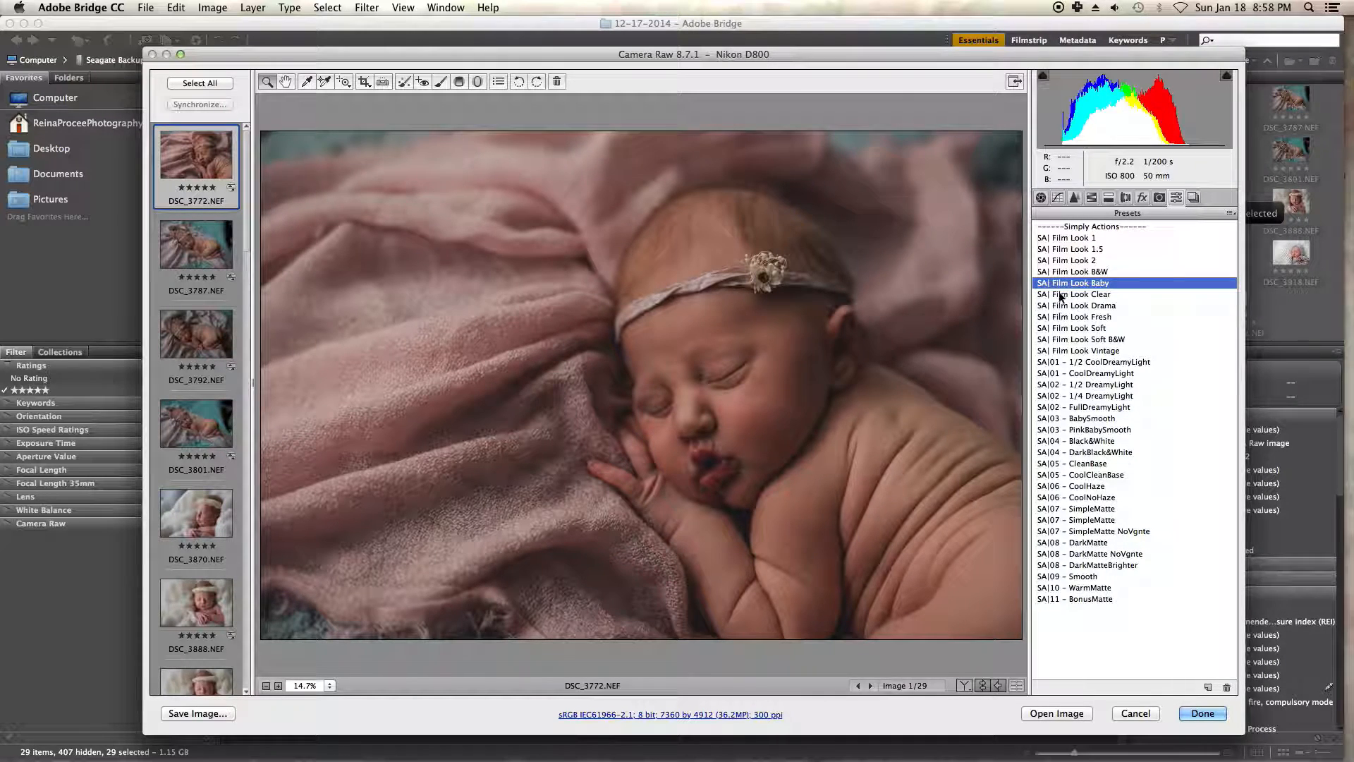
- Try raising the exposure of DSC_3772.NEF to +0.50, and return it to 0.00
click(1041, 199)
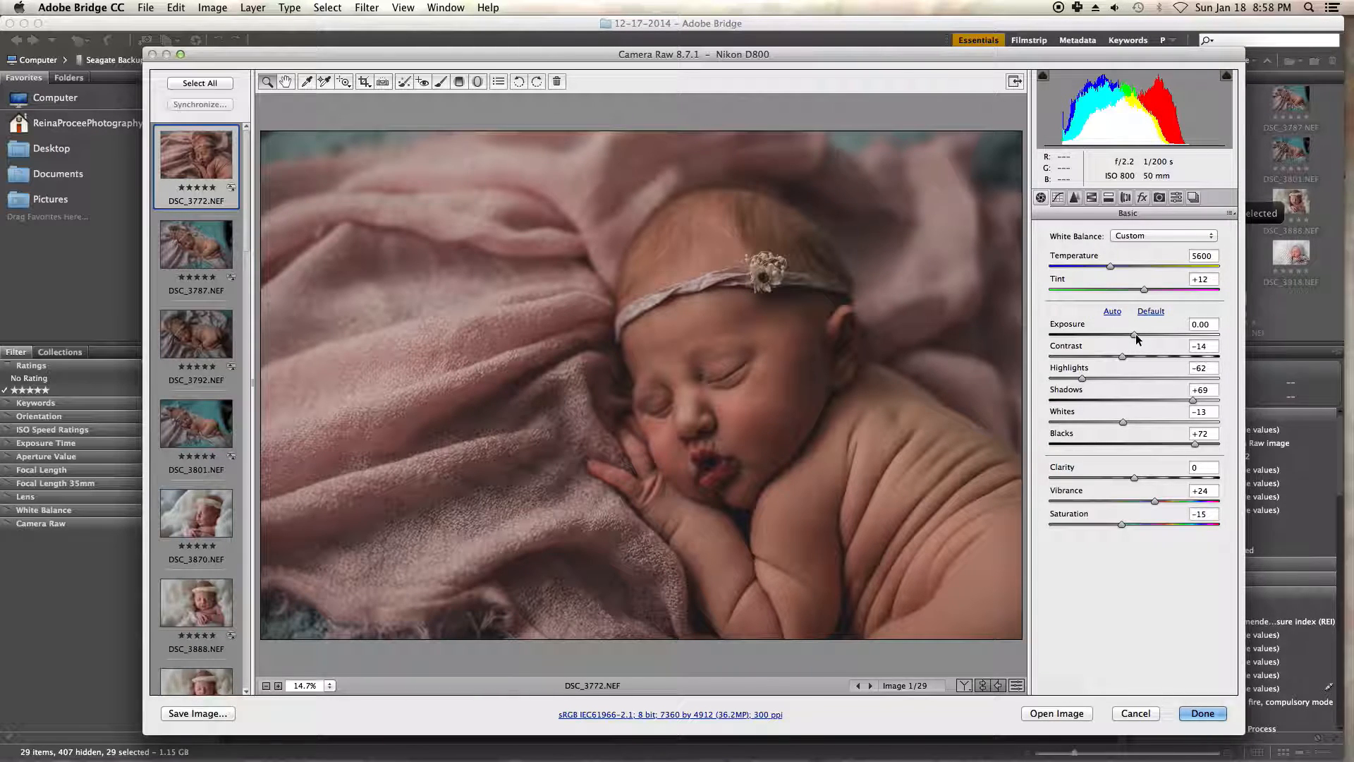
drag(1134, 333, 1140, 329)
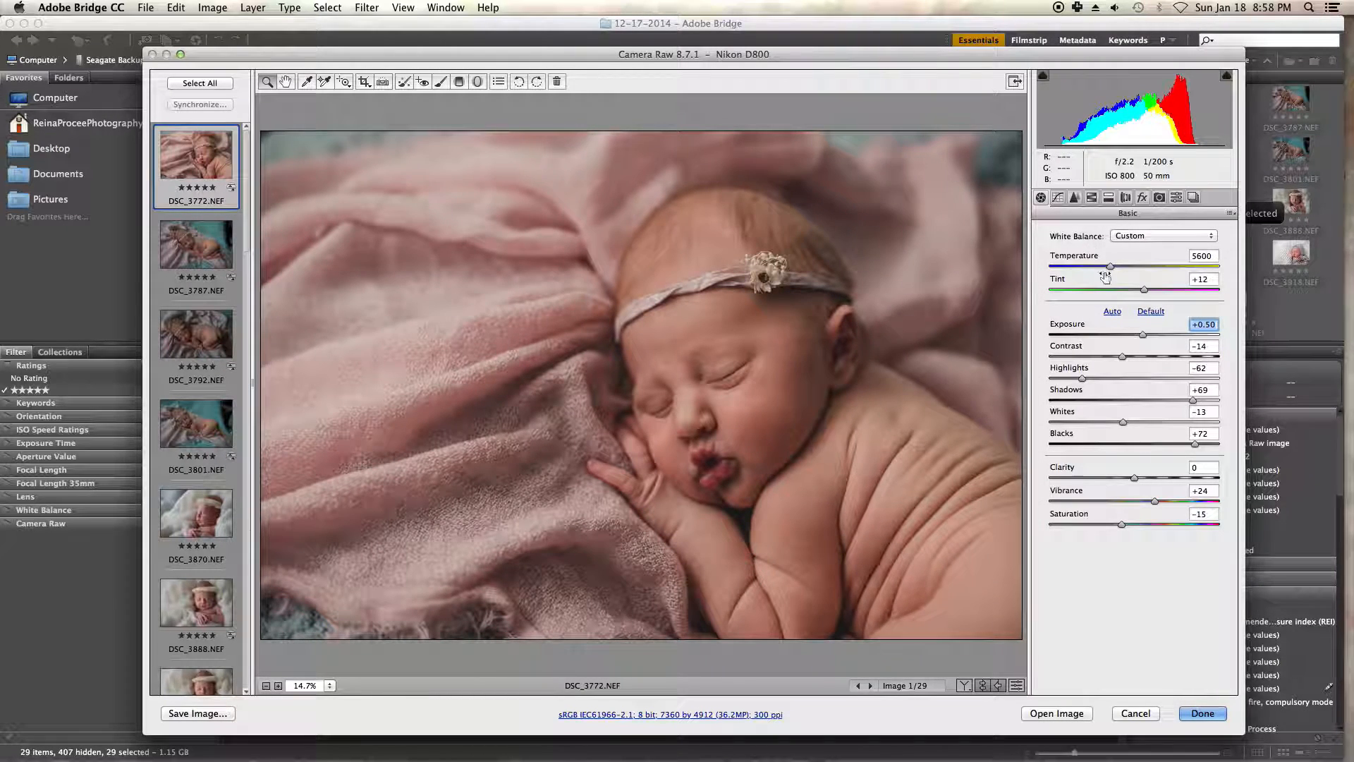
drag(1141, 332, 1133, 333)
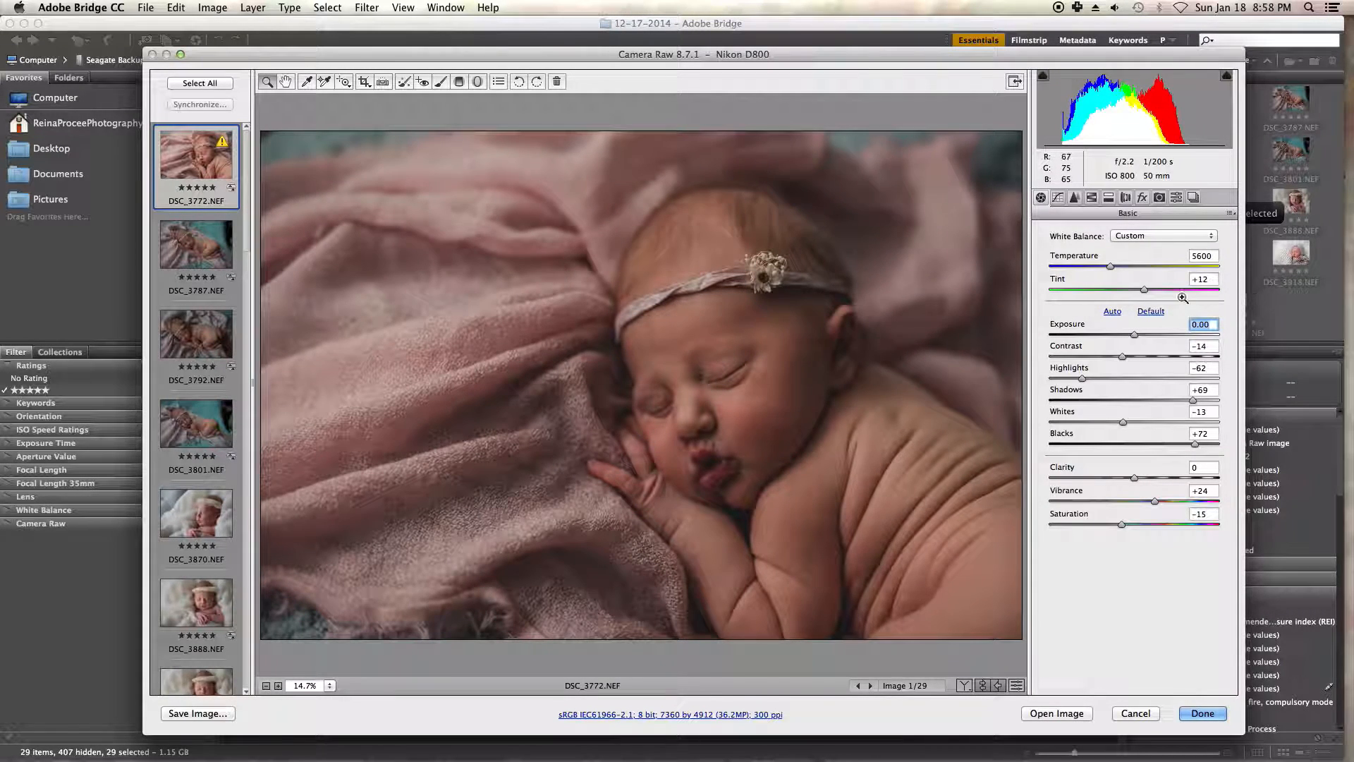
- Adjust DSC_3772.NEF to exposure +0.60, temperature 5250, contrast -17 and highlights -74
click(1141, 336)
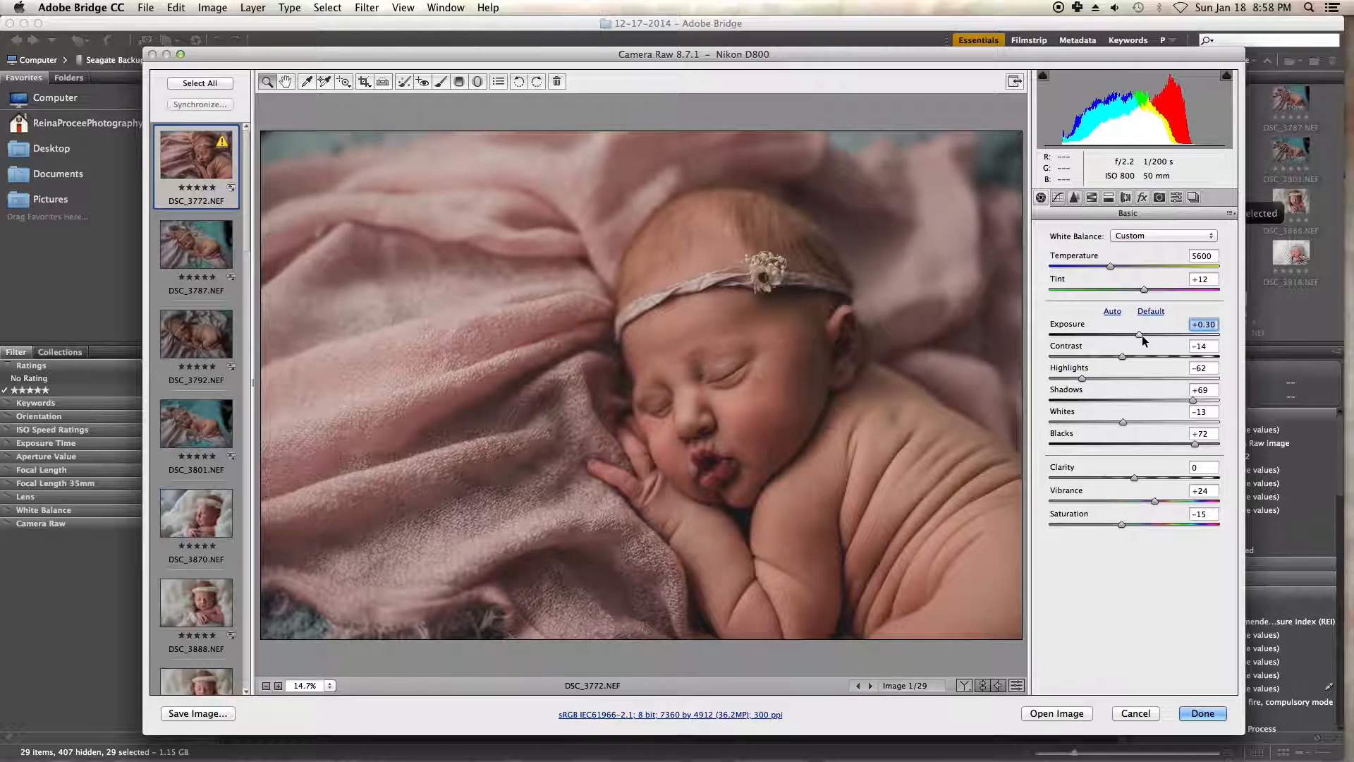
drag(1144, 335, 1147, 334)
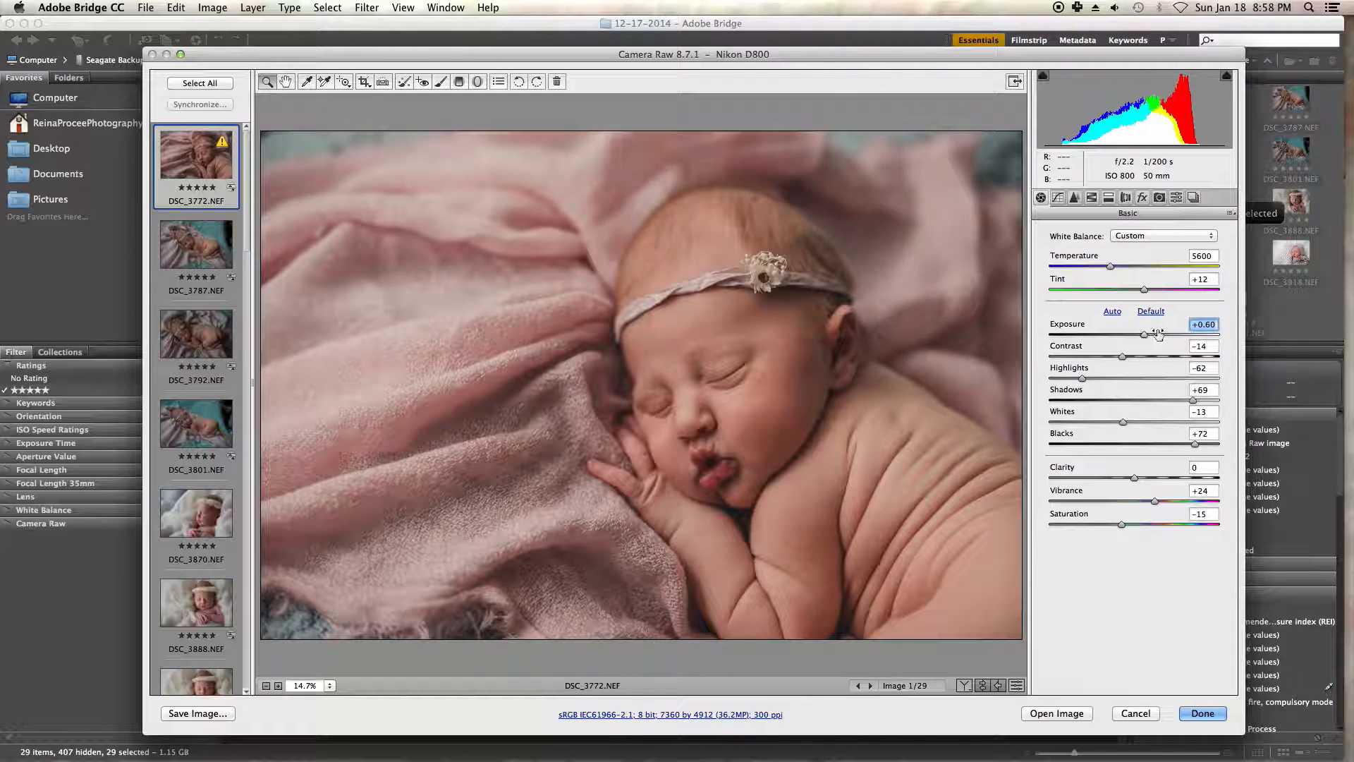
click(1105, 266)
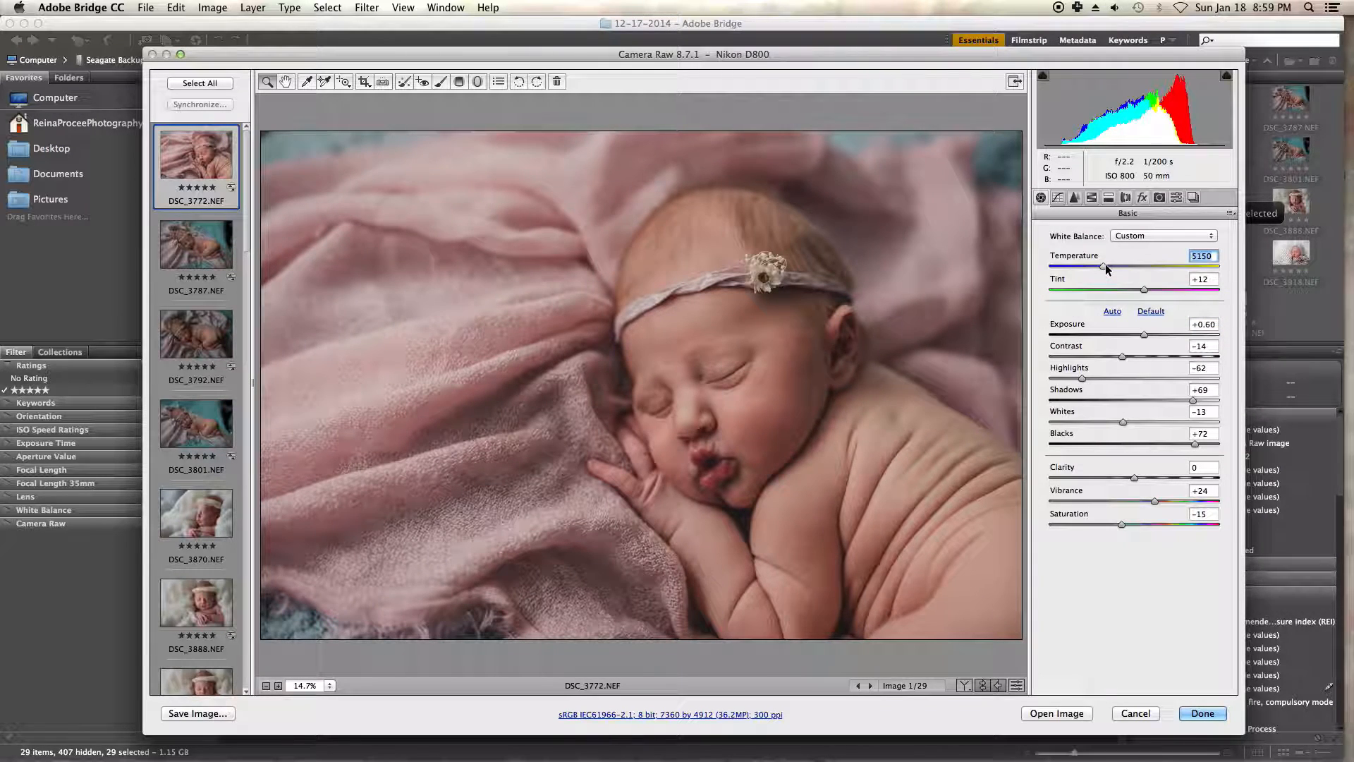
click(1106, 266)
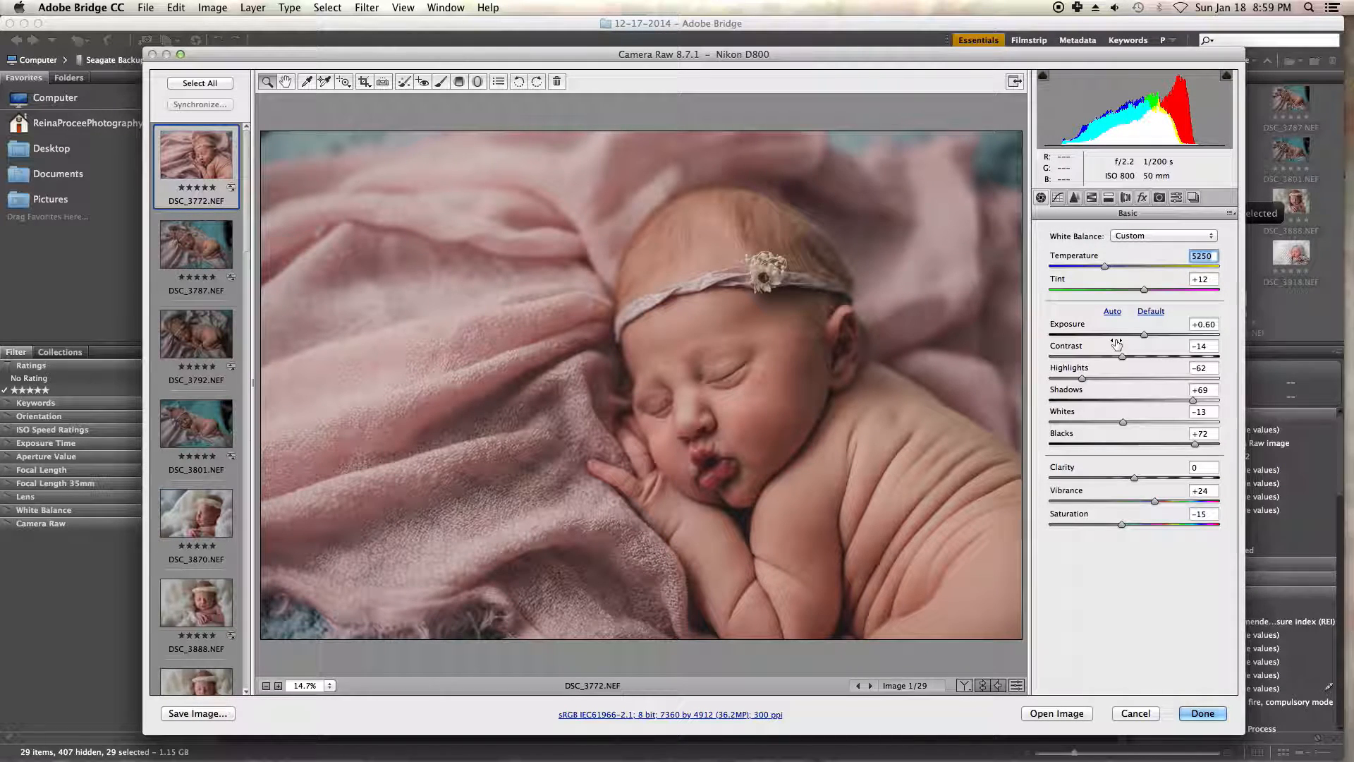
mouse_move(1117, 358)
mouse_down()
mouse_move(1138, 358)
mouse_move(1119, 354)
mouse_up()
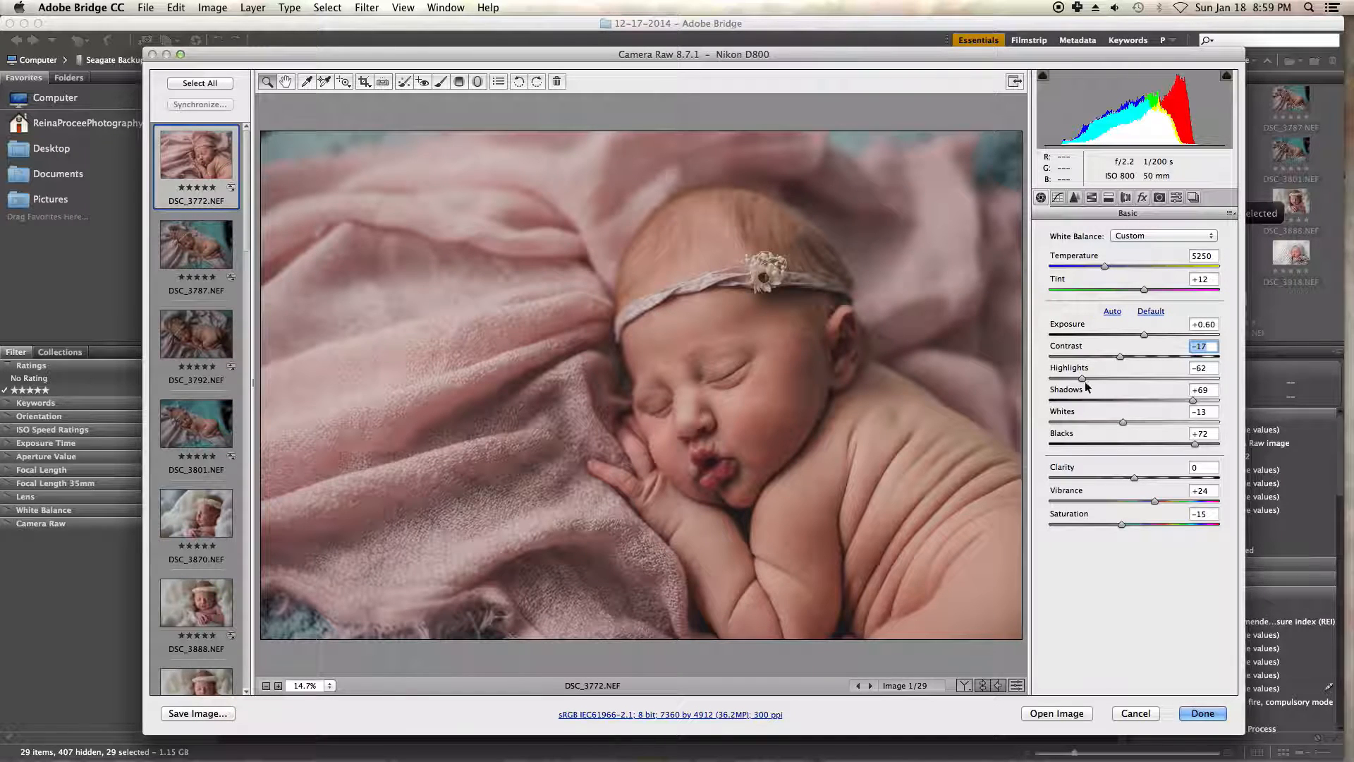
drag(1076, 376, 1072, 376)
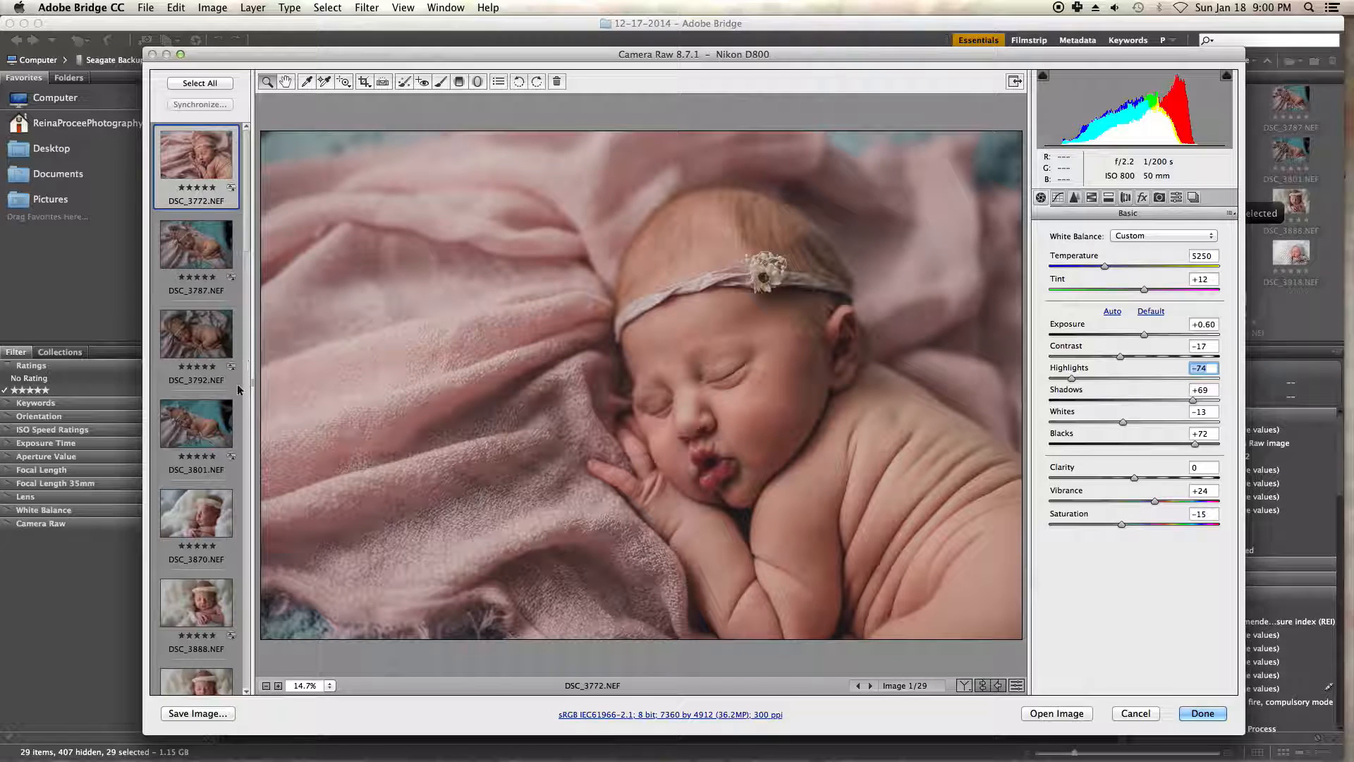
- Synchronize the settings of DSC_3772.NEF to DSC_3787.NEF, DSC_3792.NEF and DSC_3801.NEF, keeping the default sync options
key(shift)
shift+click(197, 441)
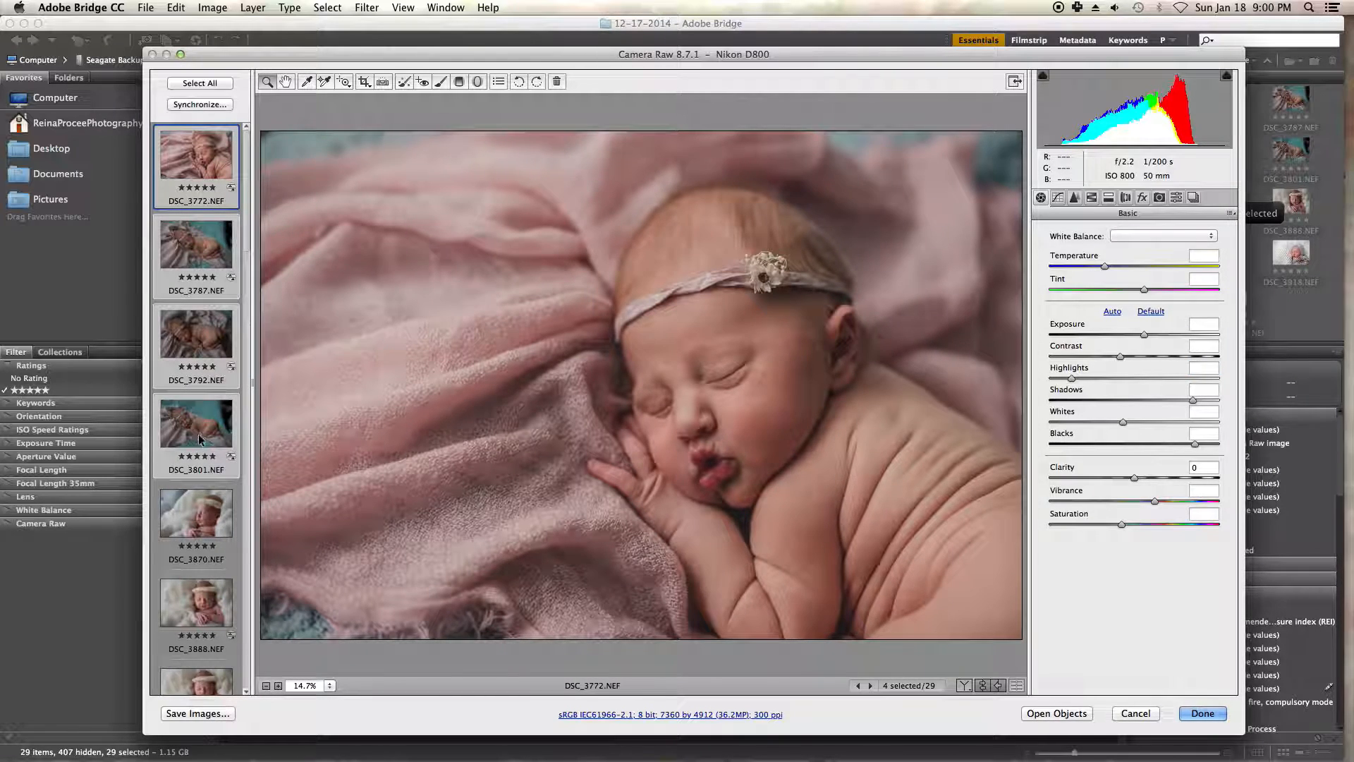
click(214, 107)
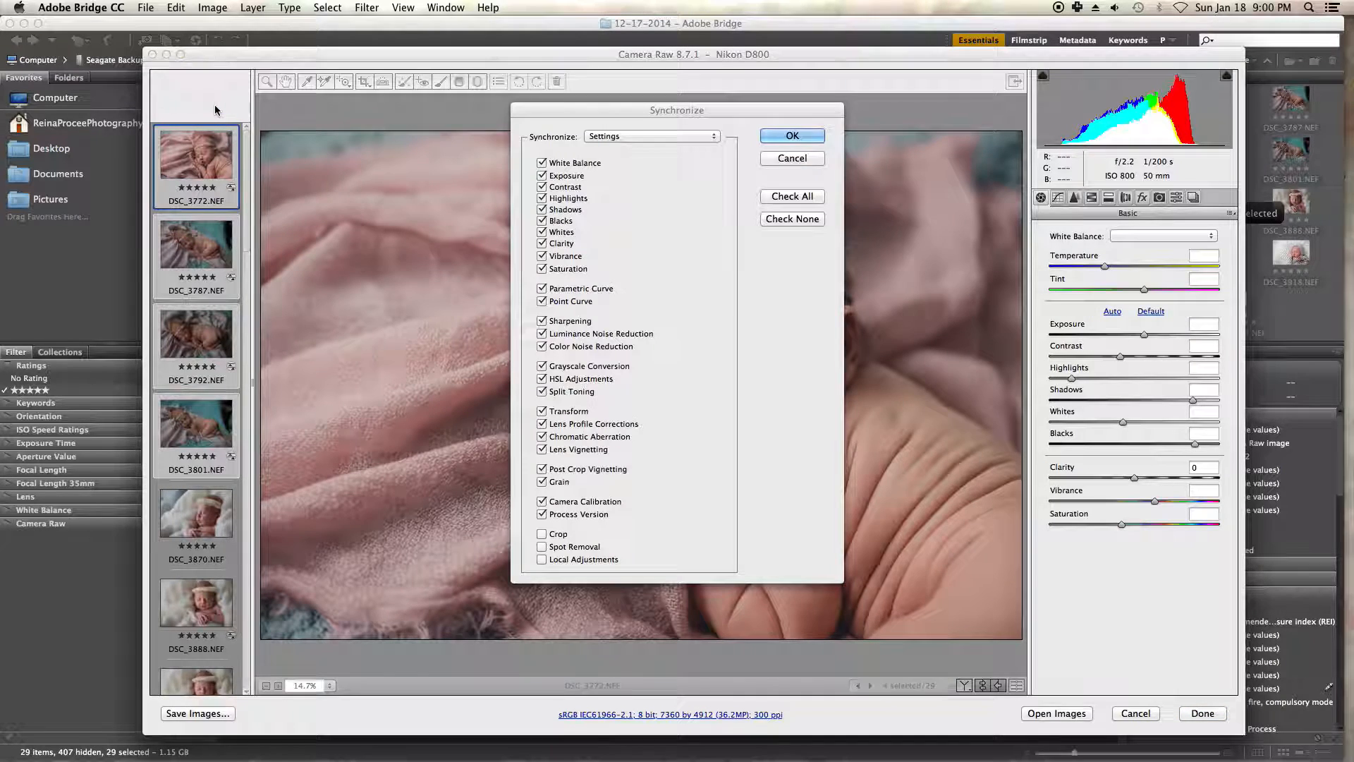
click(792, 135)
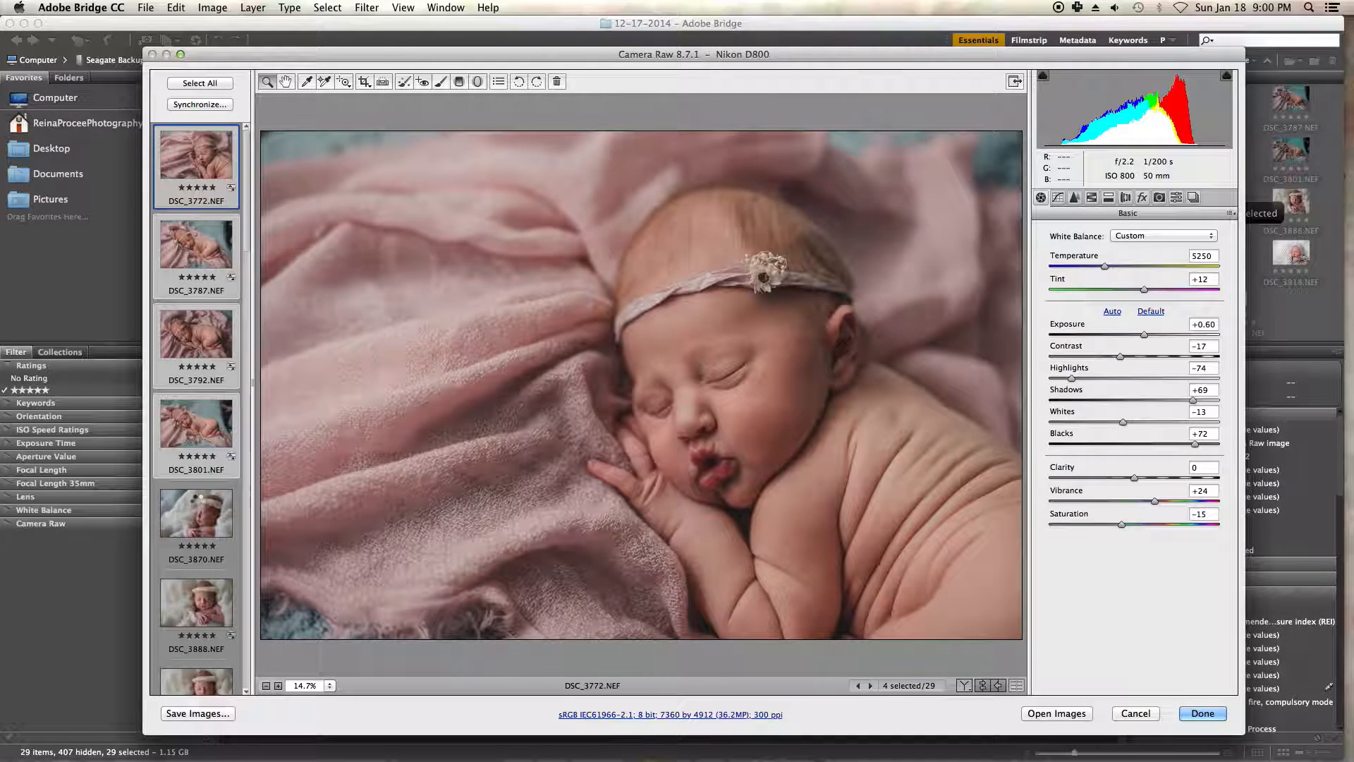
- Apply the SA|04 - Black&White preset to DSC_3888.NEF
click(199, 502)
scroll(210, 506, down, 3)
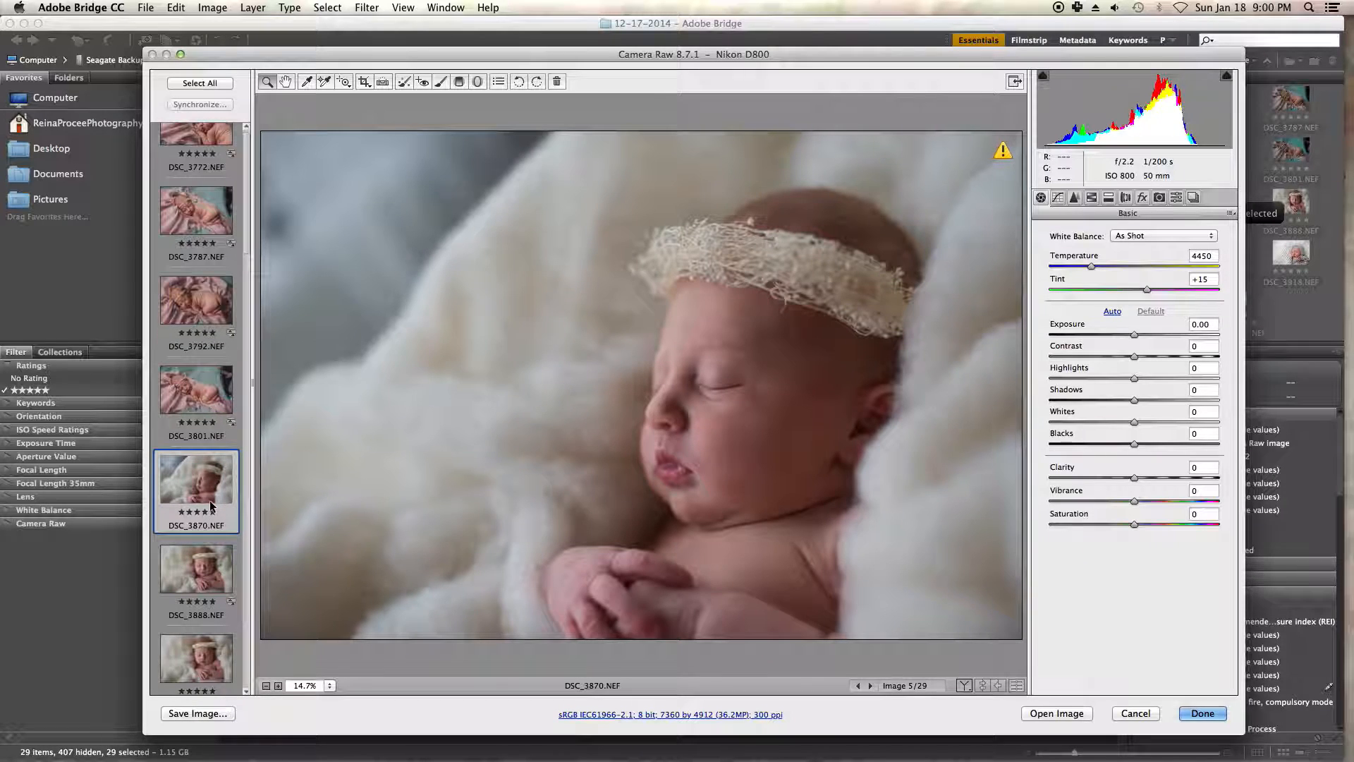
click(202, 477)
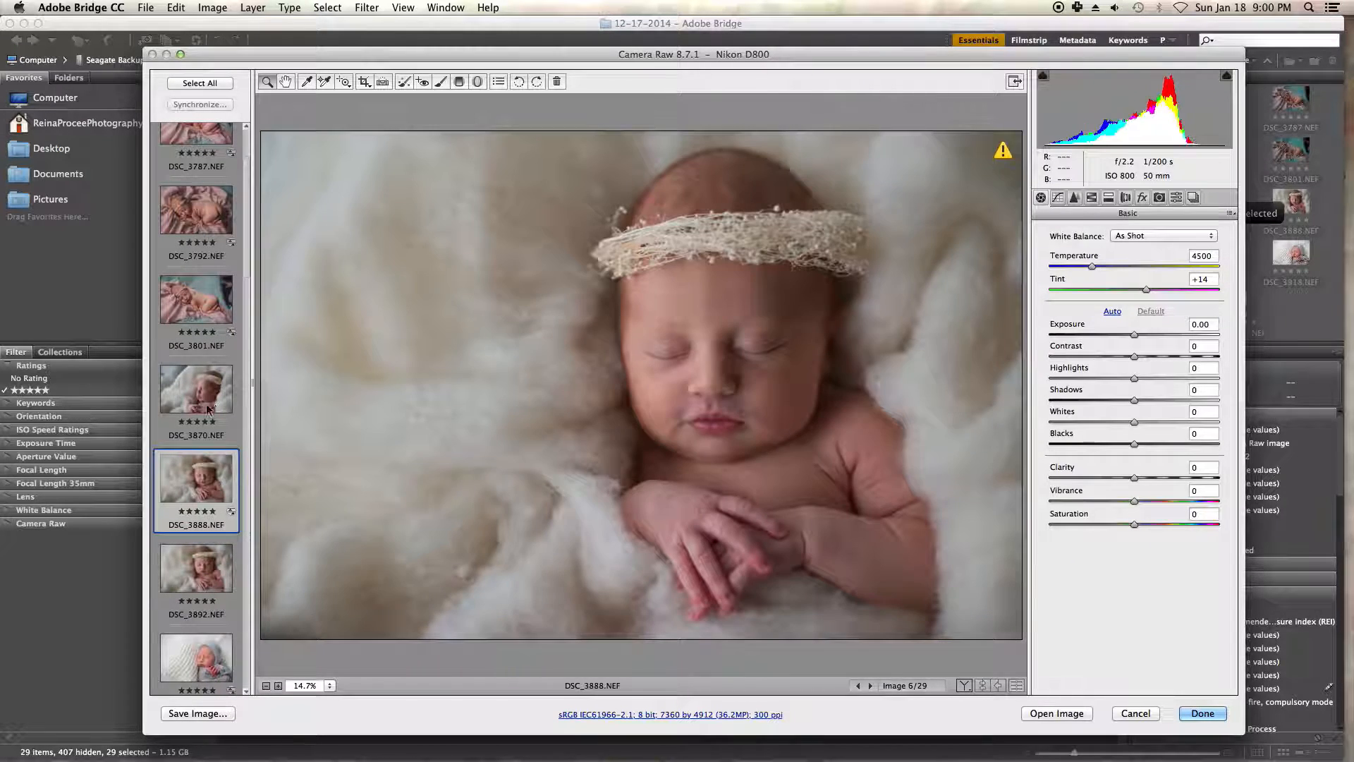
click(1178, 199)
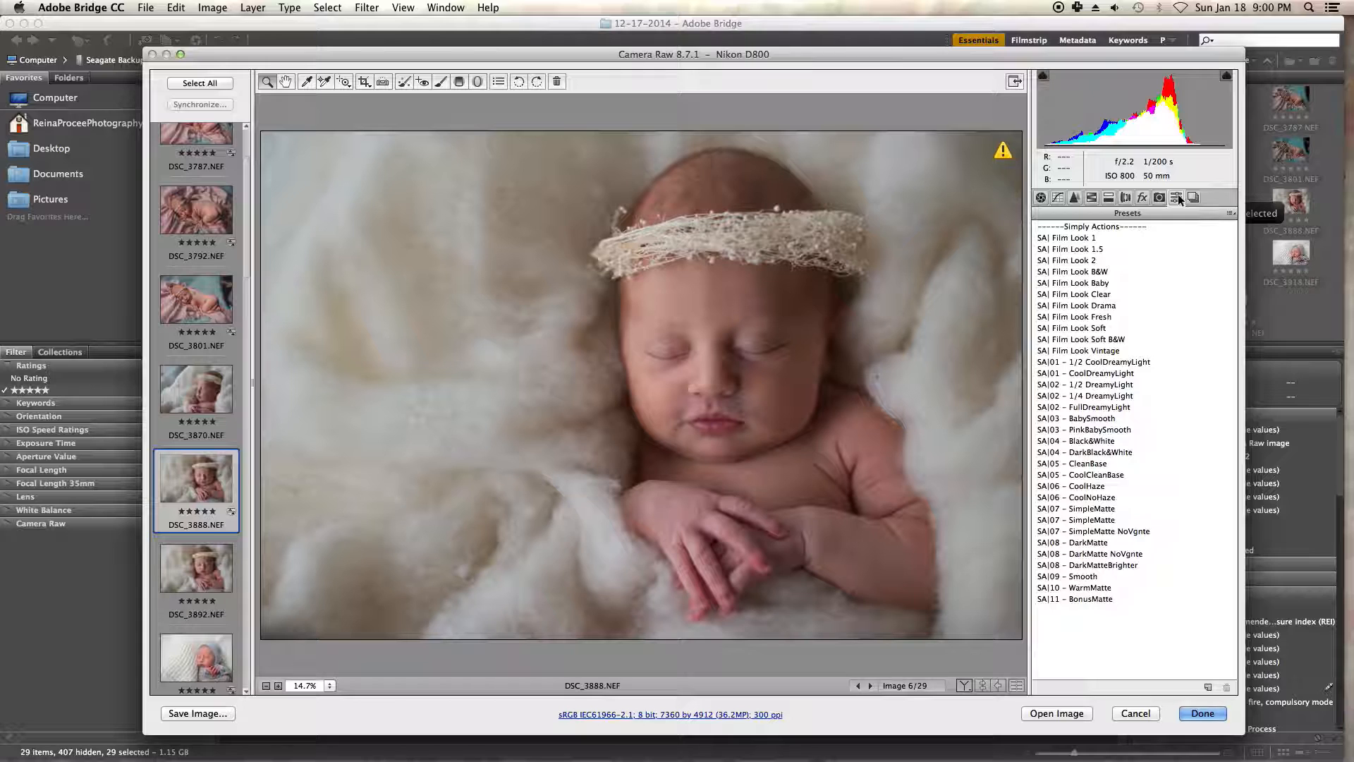
click(1091, 441)
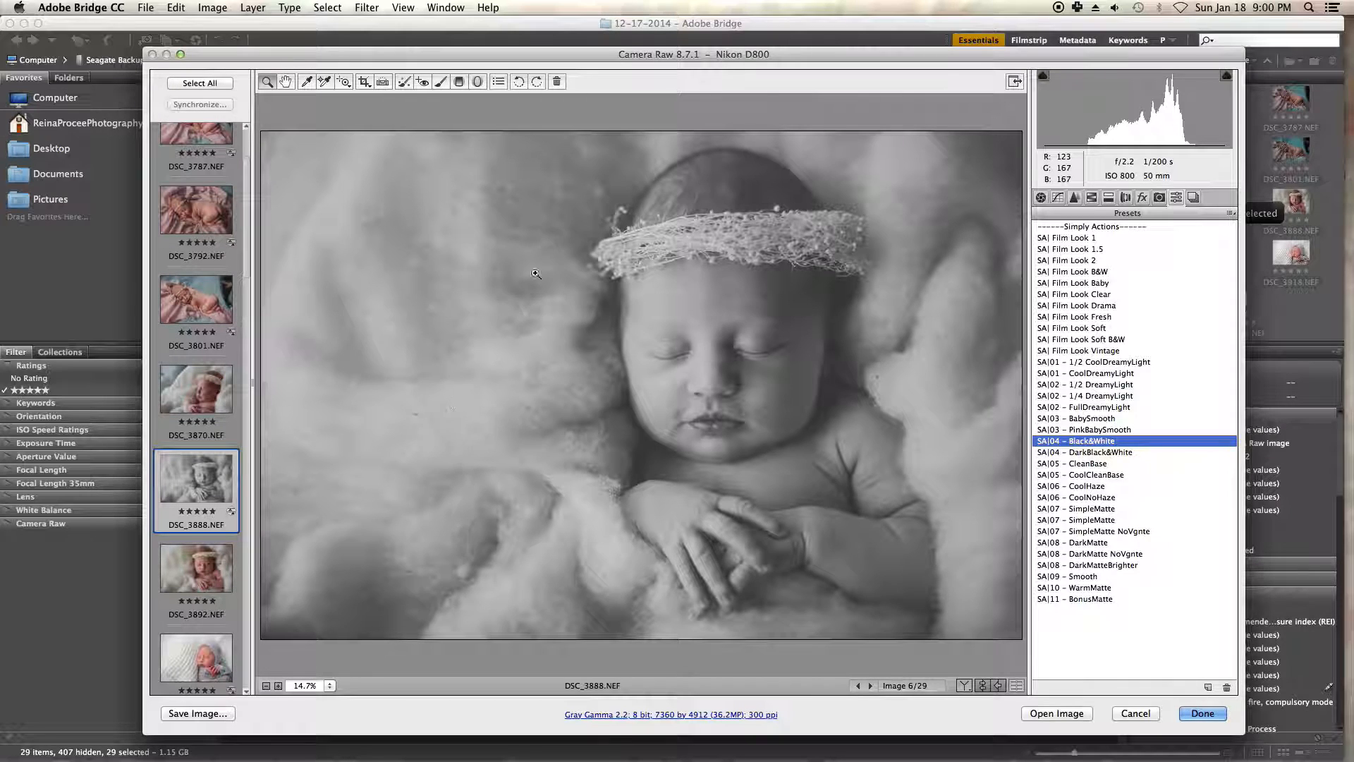
- Apply the SA|03 - BabySmooth preset to DSC_3892.NEF
scroll(203, 536, down, 2)
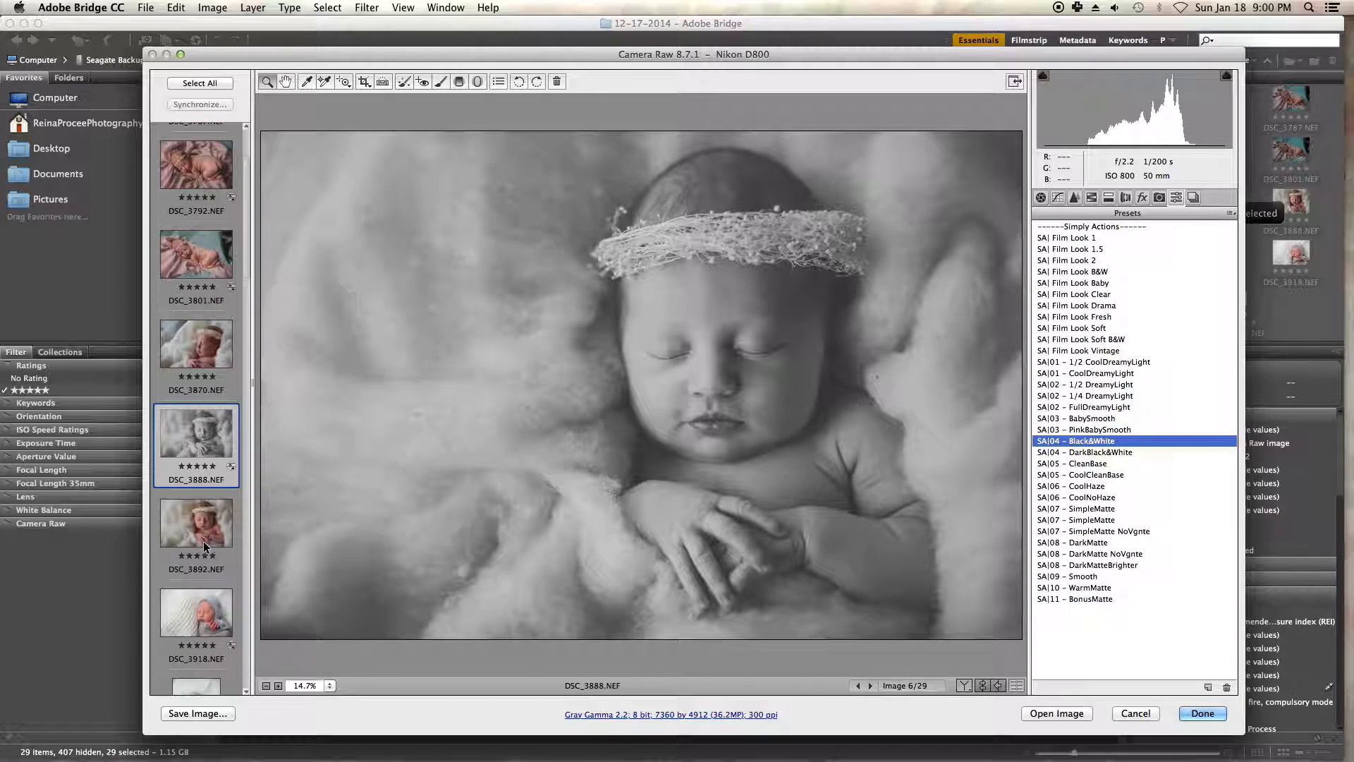
click(204, 545)
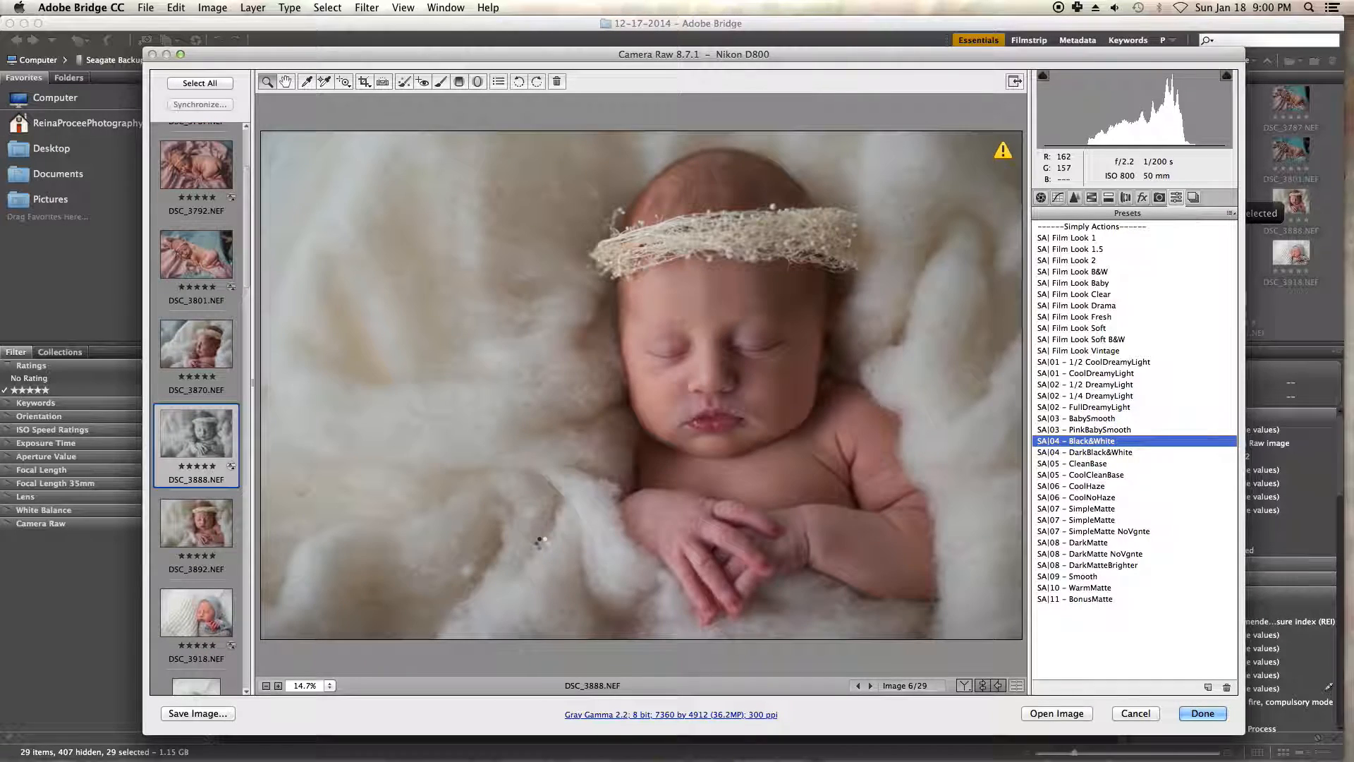
click(1097, 419)
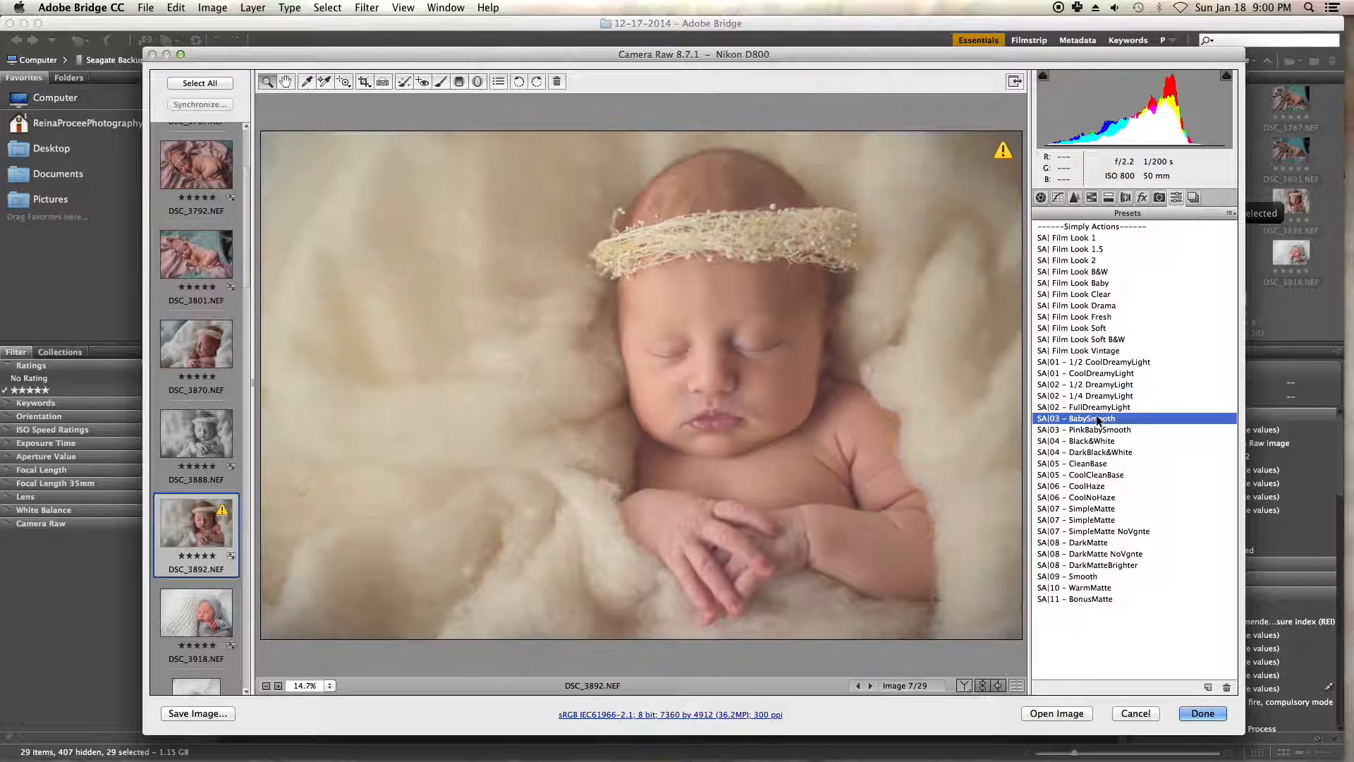
- Fine-tune DSC_3892.NEF with contrast +18, temperature 5900 and vibrance +18, leaving the tint at +8
click(1041, 198)
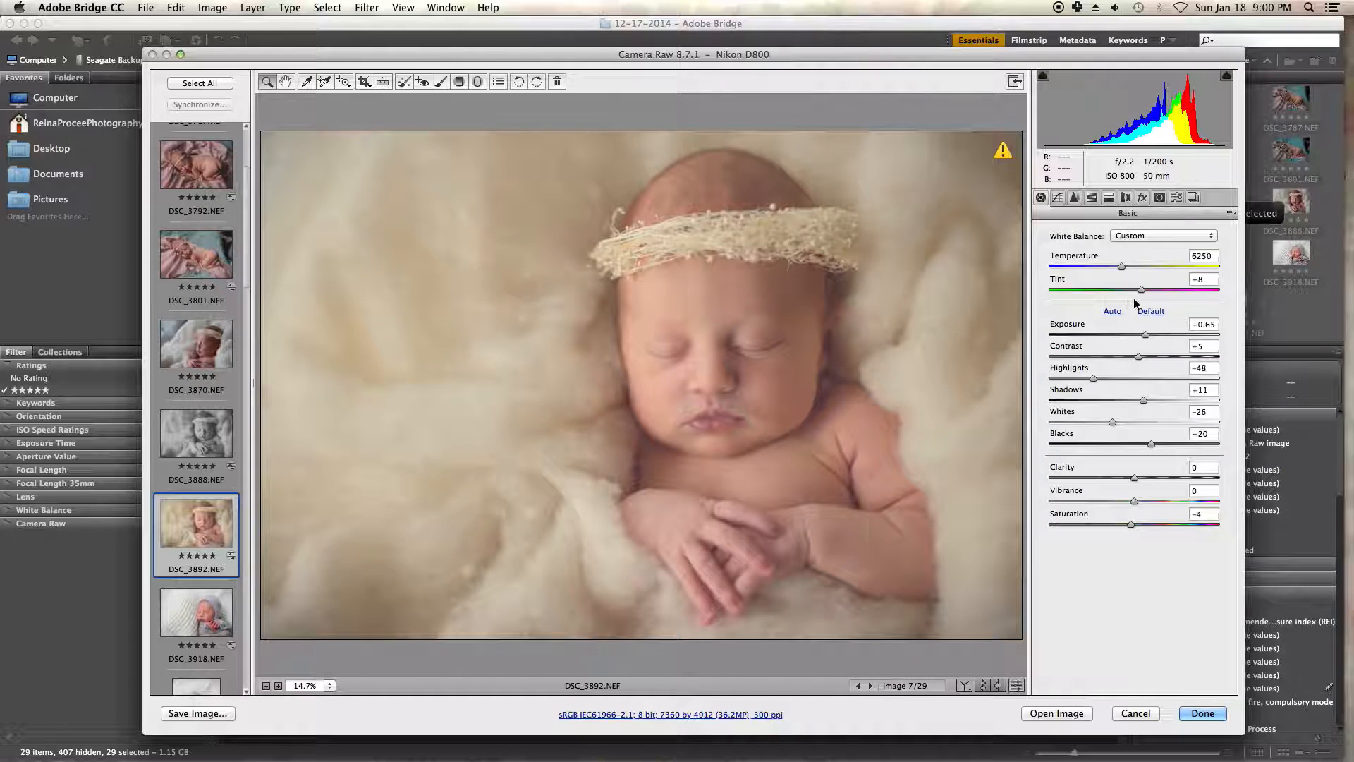
drag(1141, 356, 1149, 356)
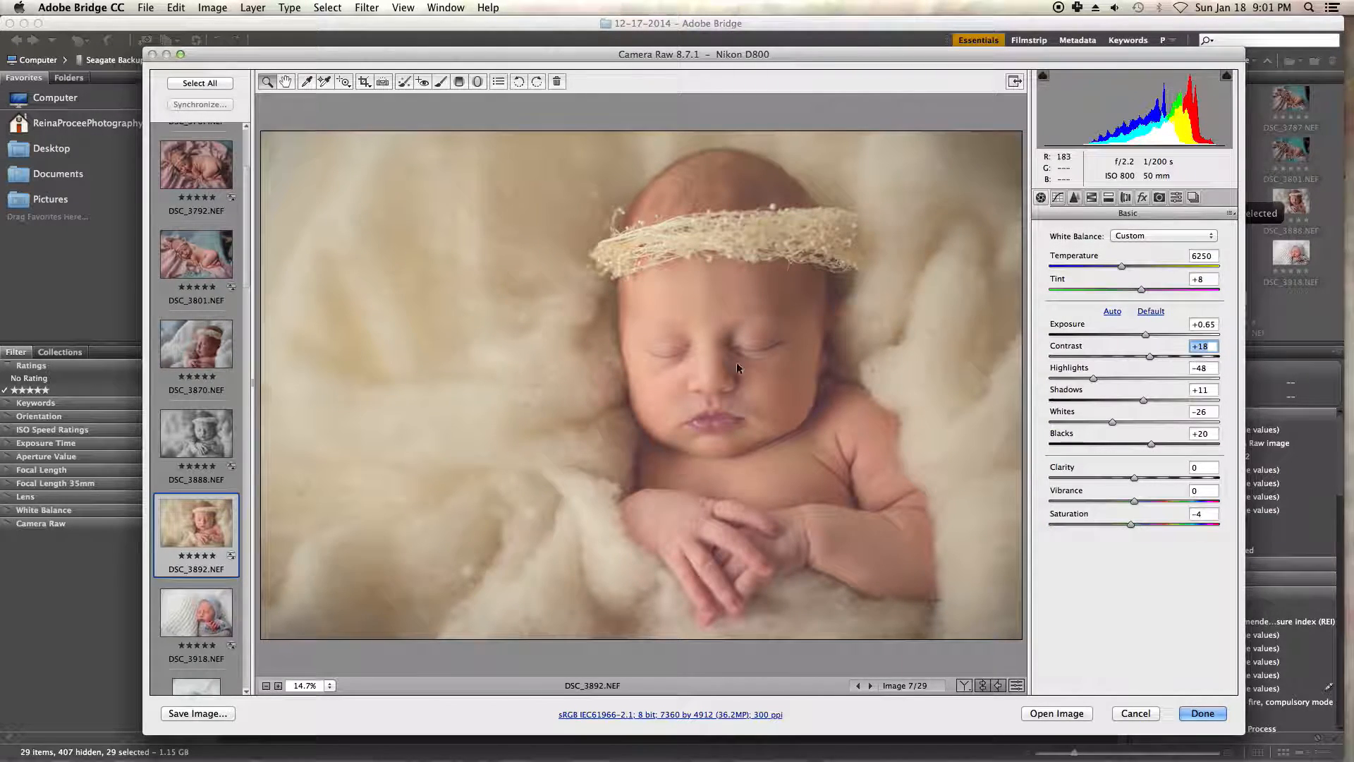
click(1116, 268)
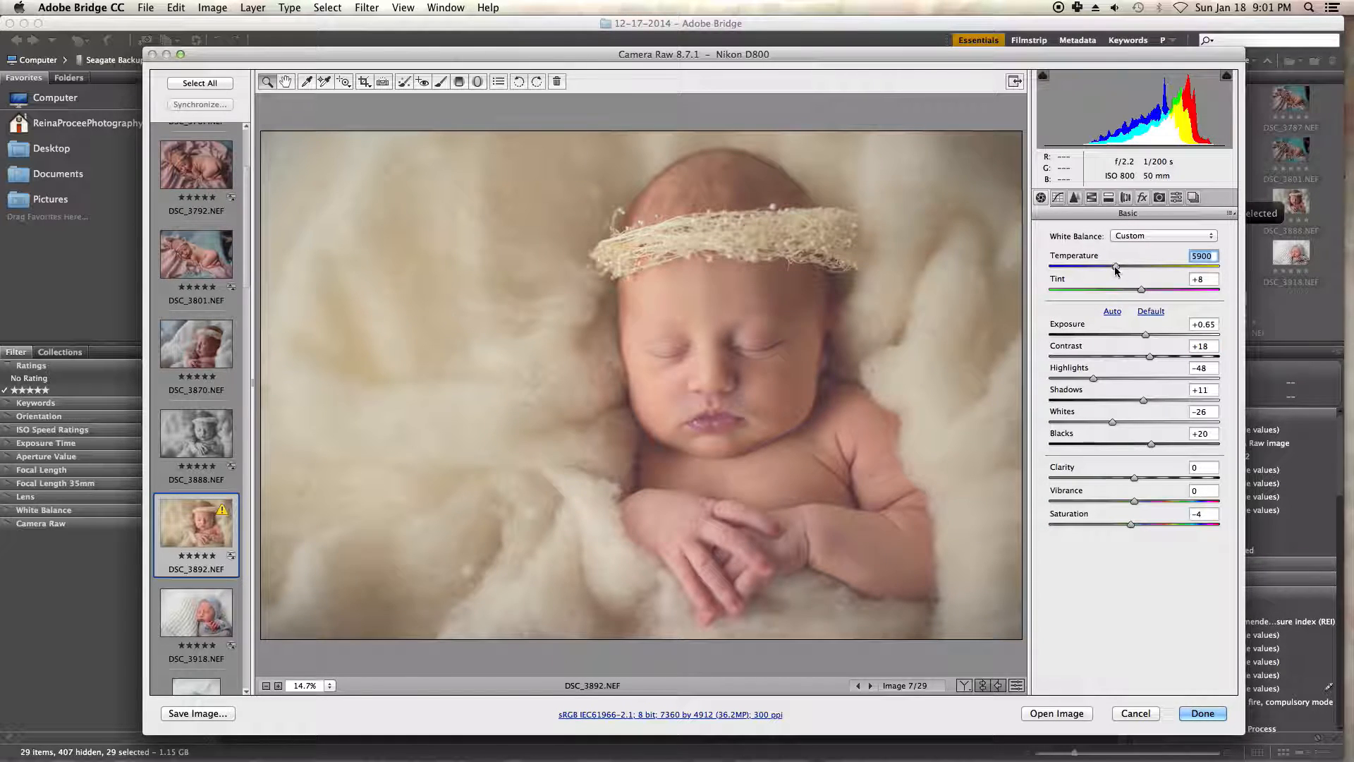
click(1146, 290)
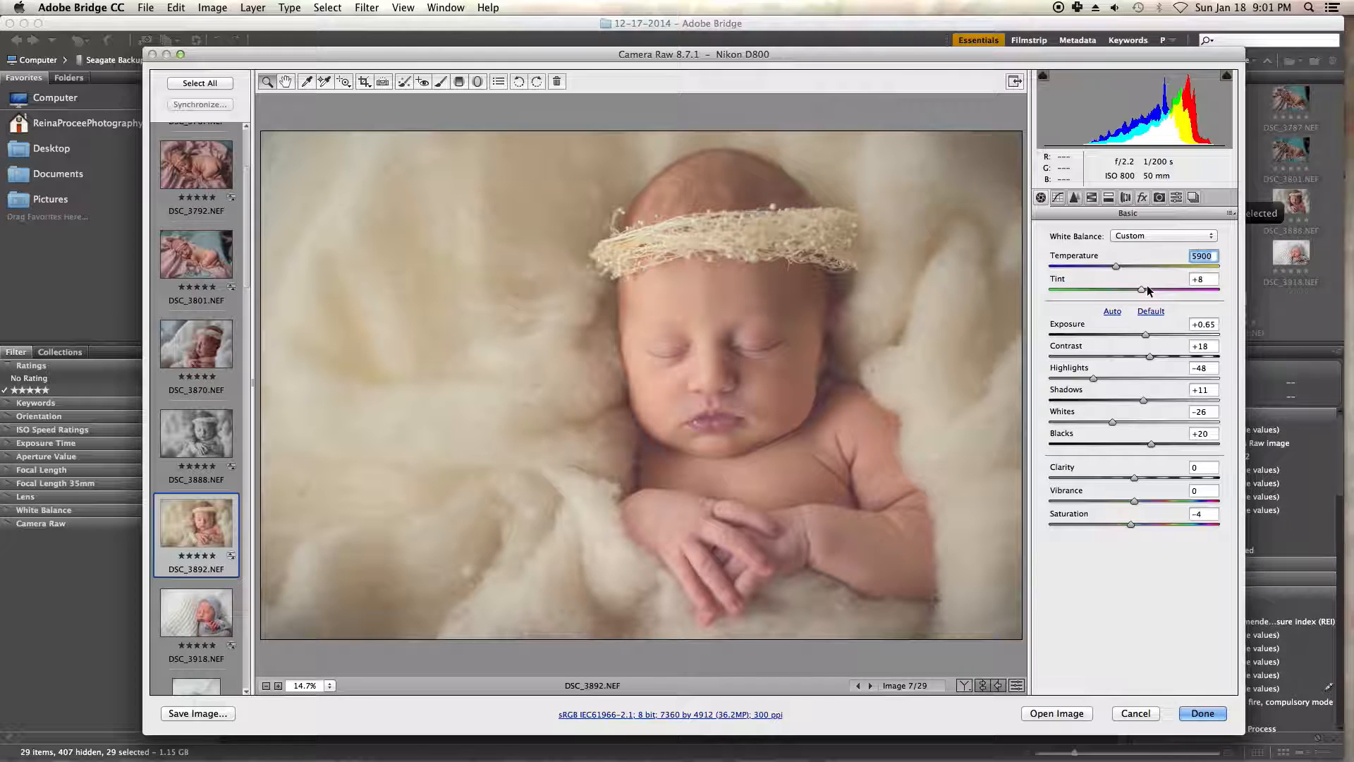
click(1142, 289)
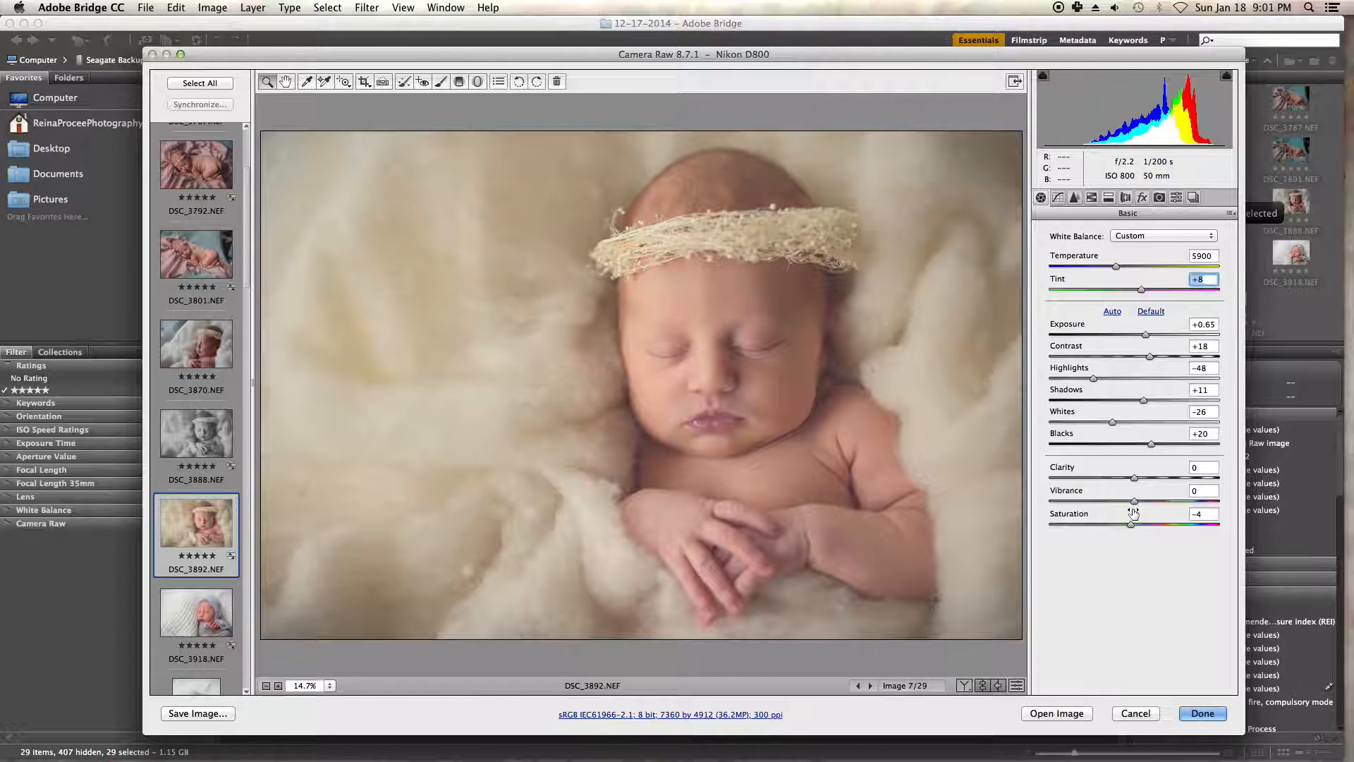
drag(1131, 499, 1149, 506)
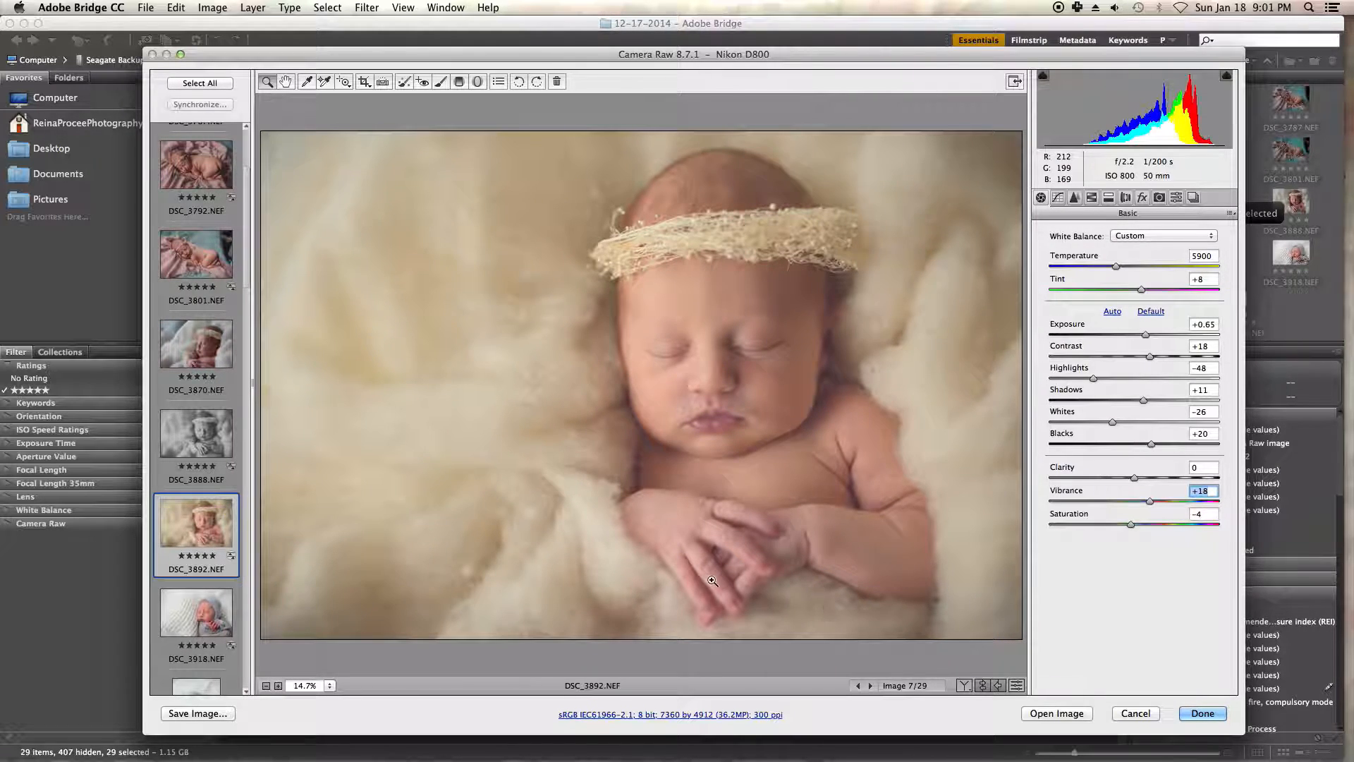
- Apply the SA| Film Look Baby preset to DSC_3918.NEF
scroll(203, 603, down, 3)
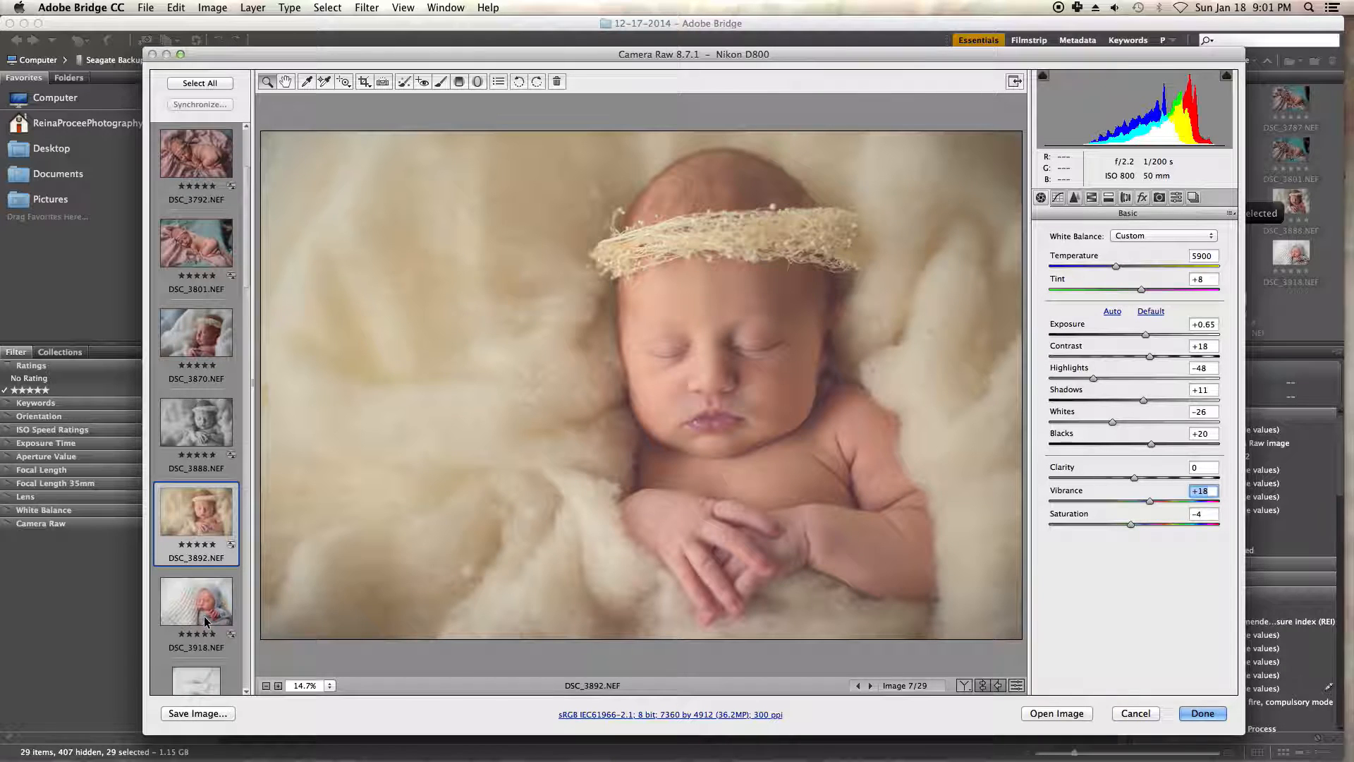
click(201, 596)
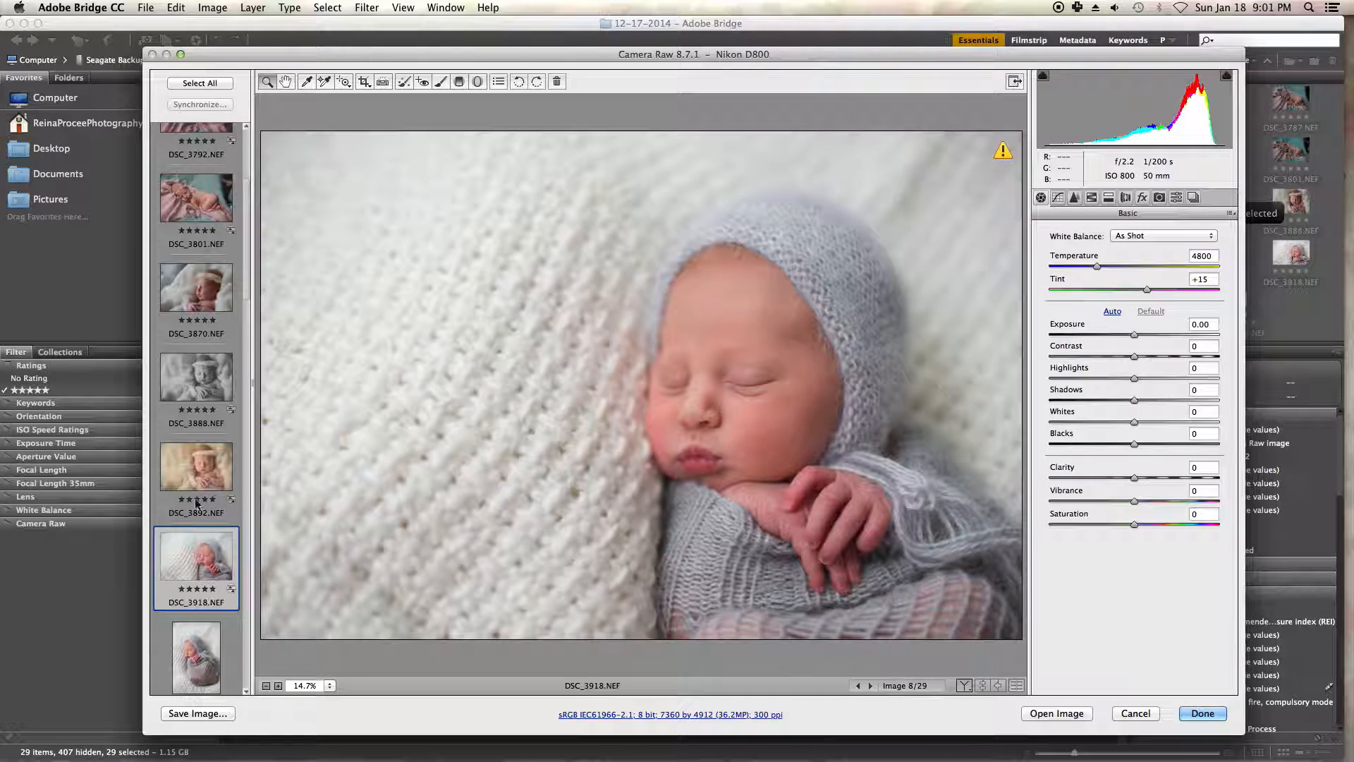
click(1172, 199)
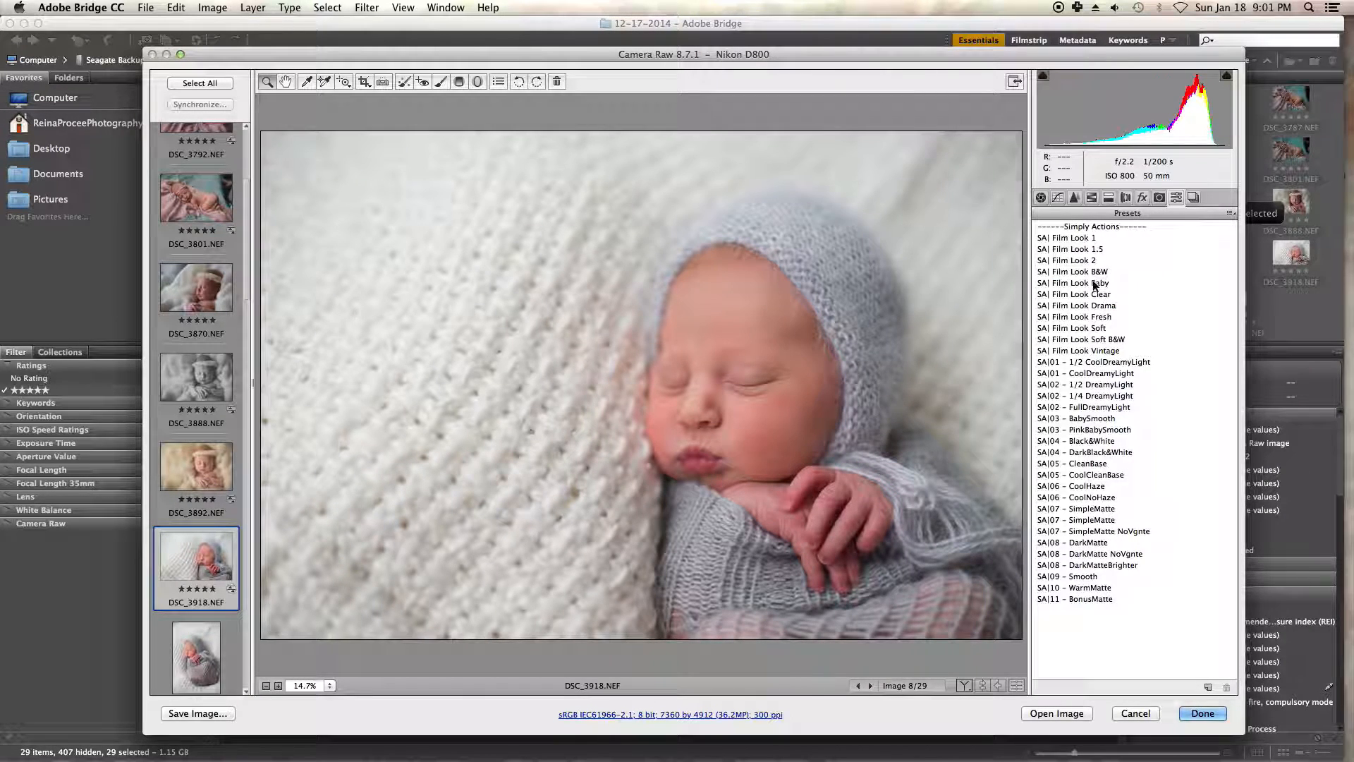
click(1095, 284)
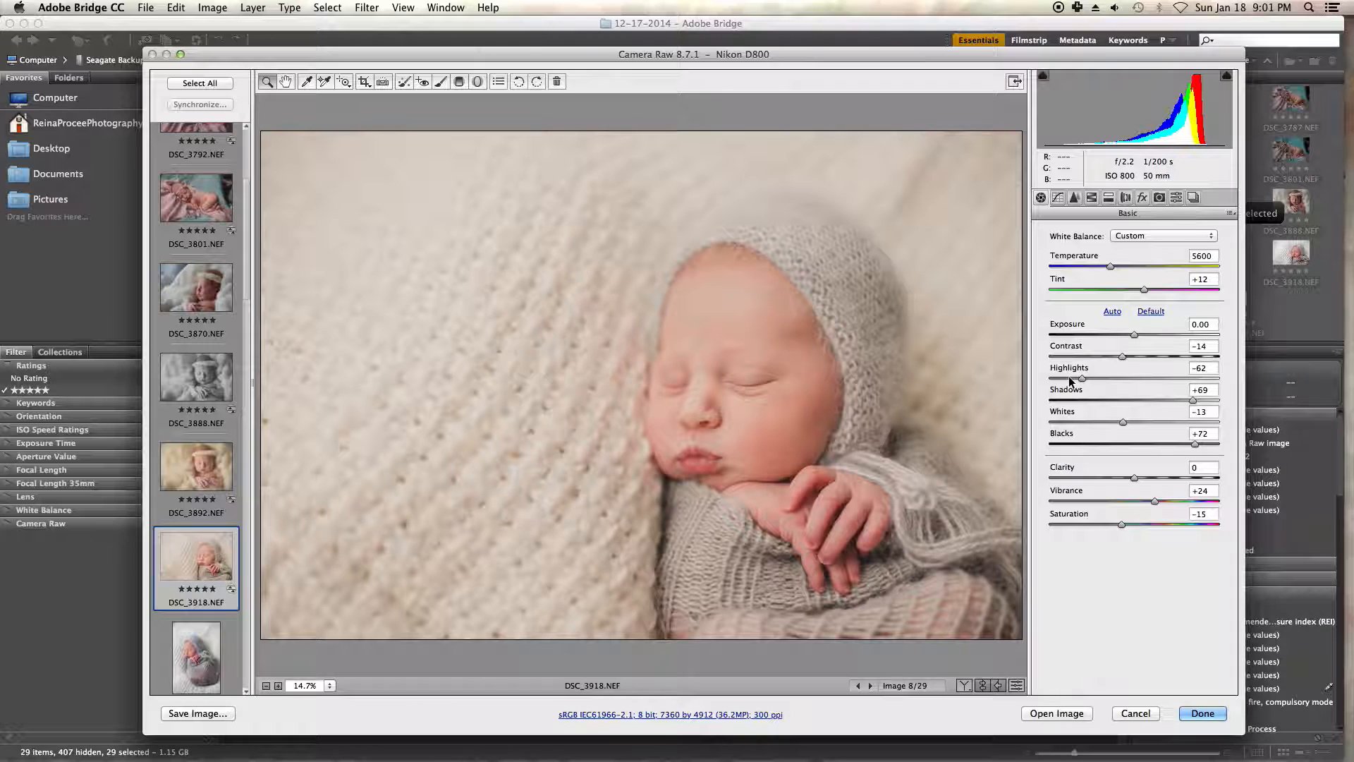
- Set DSC_3918.NEF to highlights -80, exposure -0.25 and temperature 5250
click(1069, 377)
drag(1066, 375, 1061, 374)
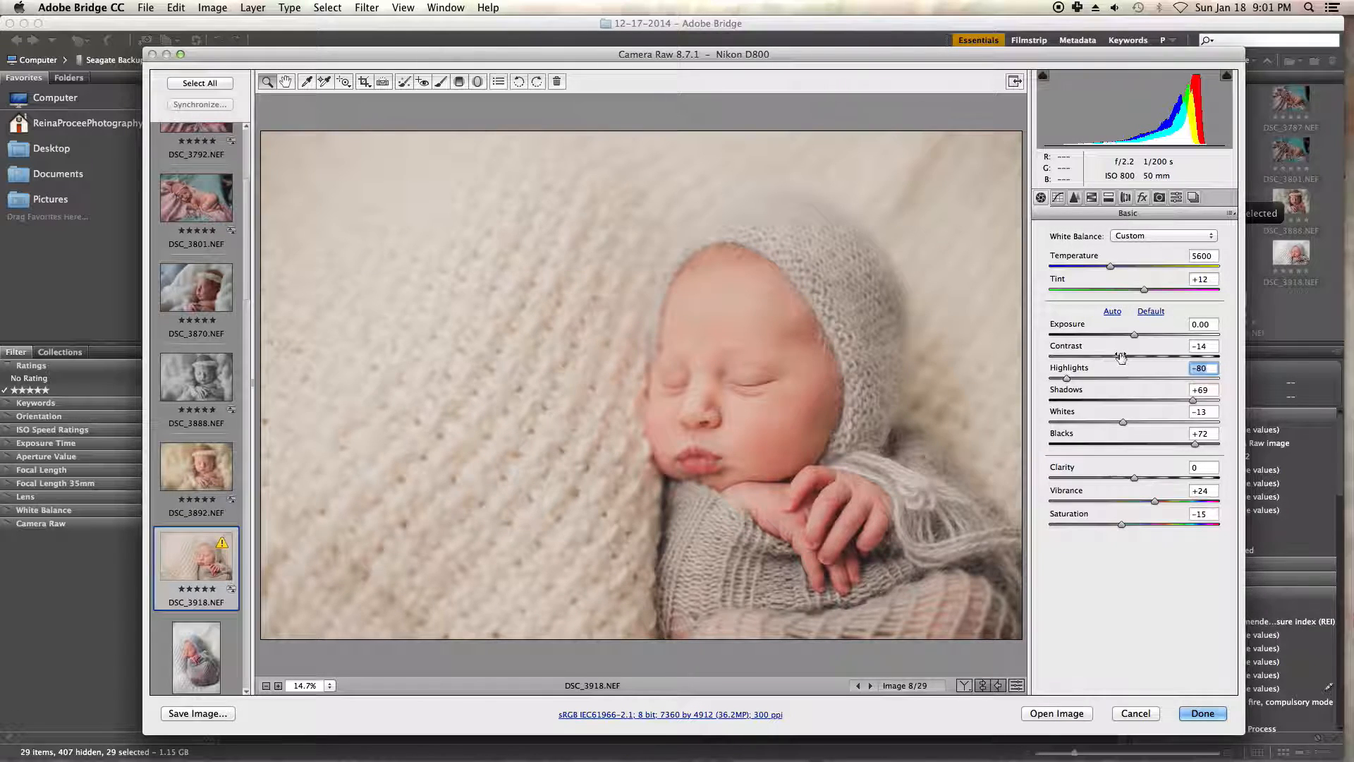
click(1131, 334)
drag(1128, 336, 1127, 336)
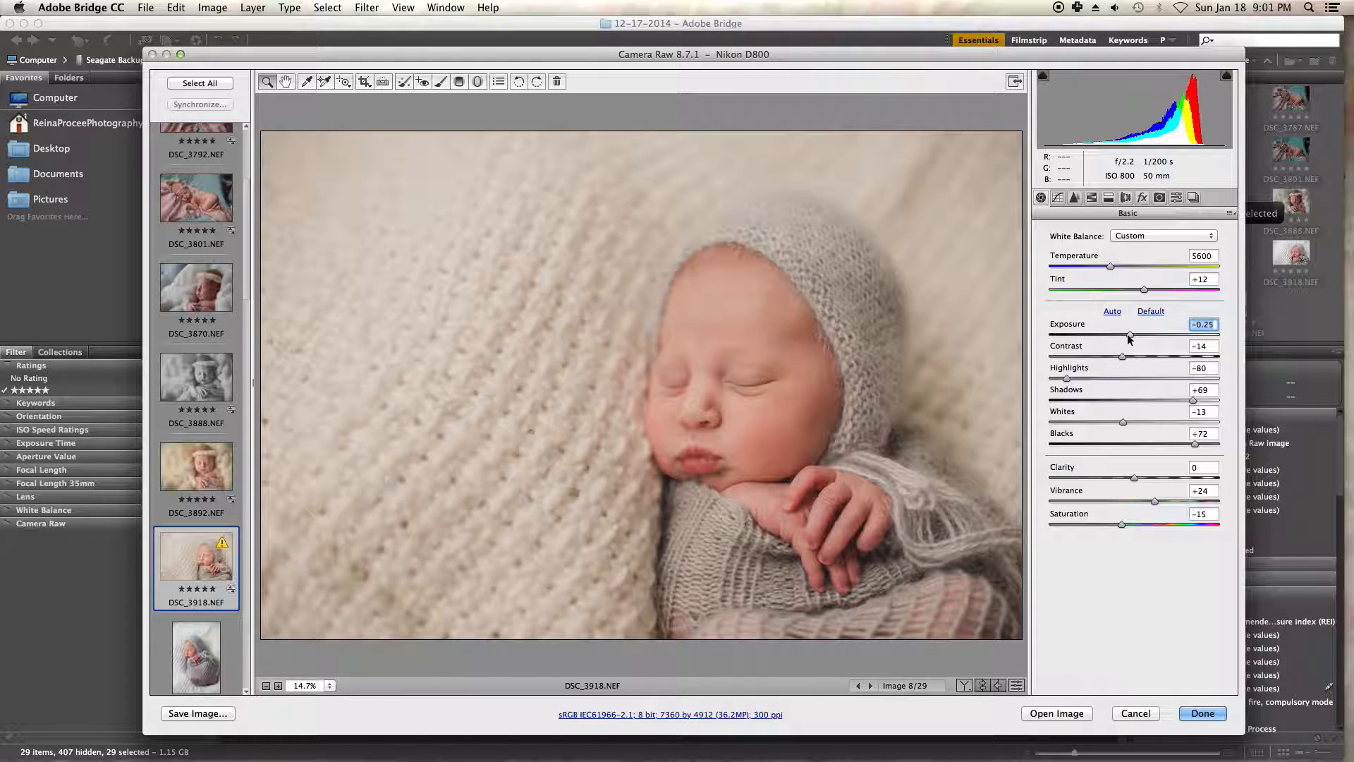
click(1104, 266)
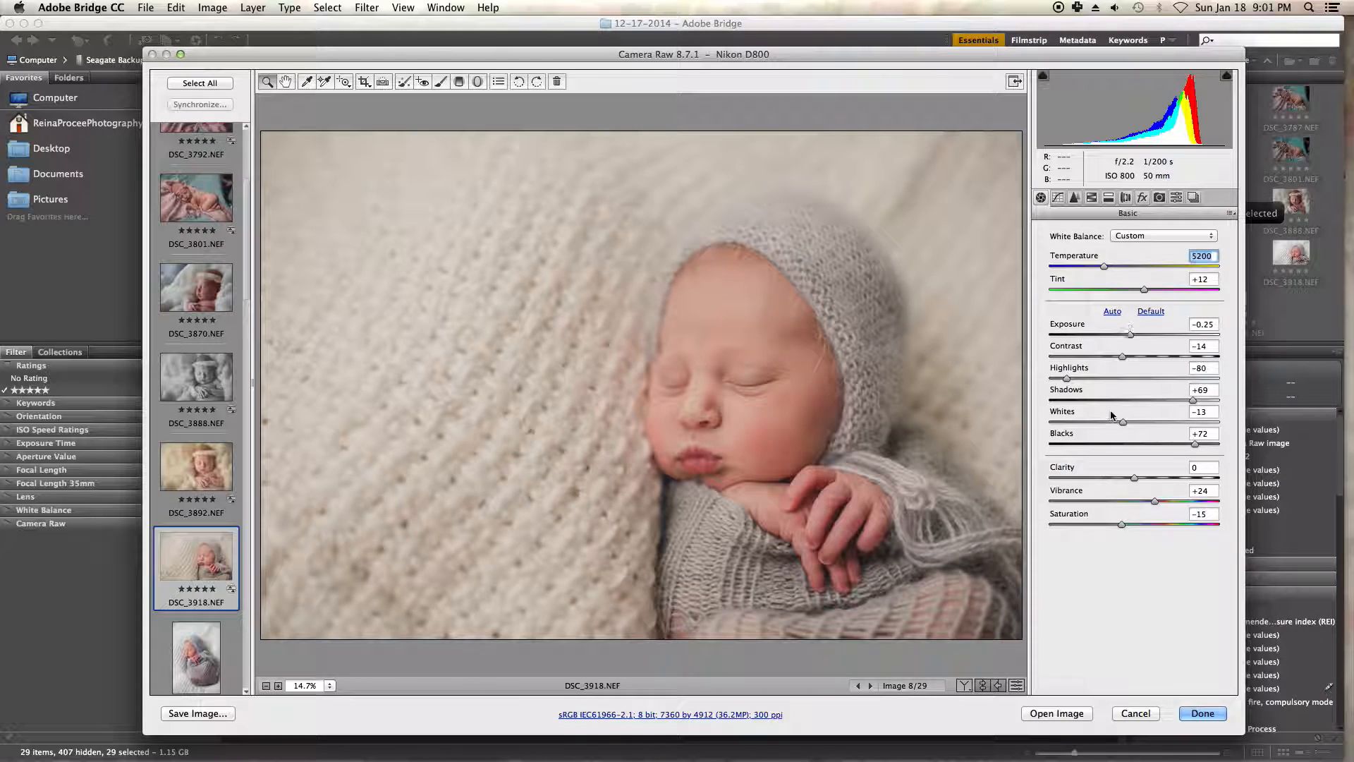
key(Up)
- Correct the white balance of DSC_3918.NEF by sampling the bonnet, blanket and finally the grey wrap, giving temperature 4900 and tint +7
click(307, 82)
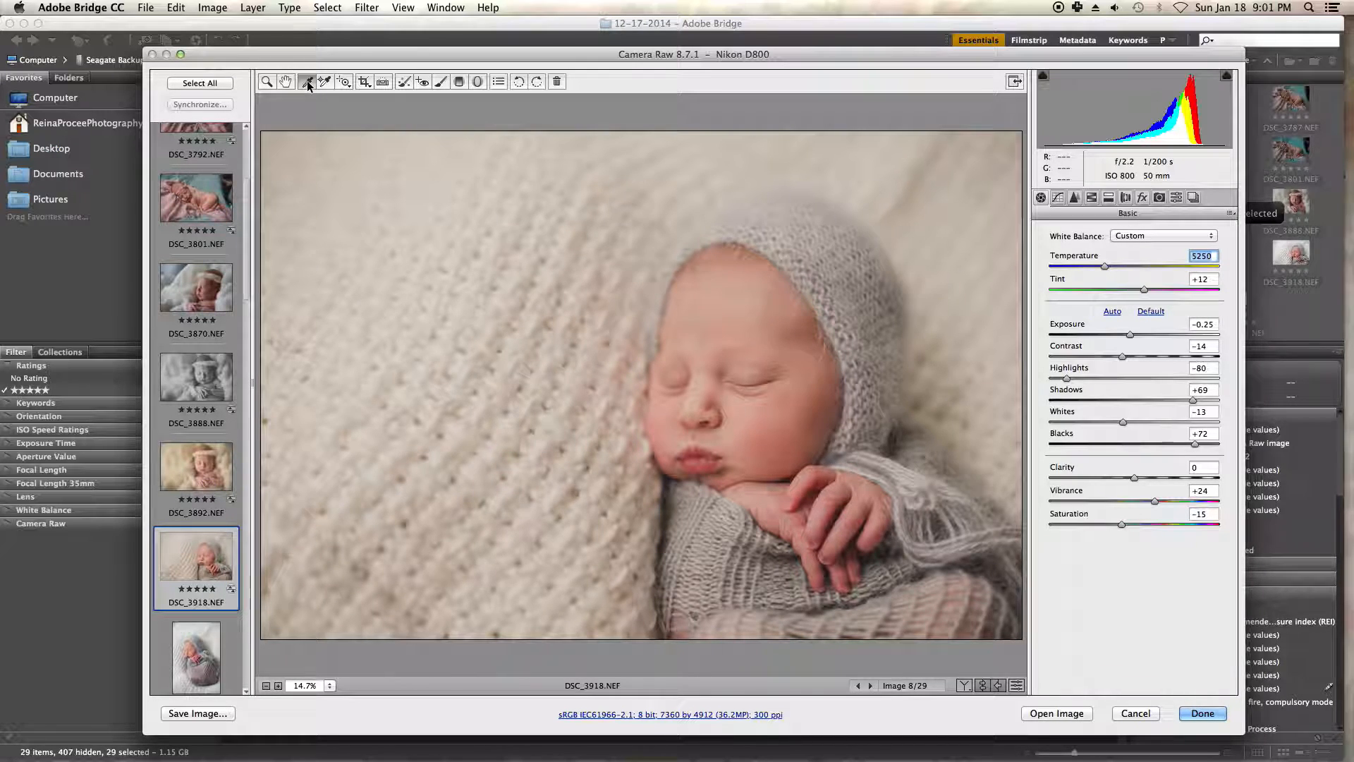
click(815, 286)
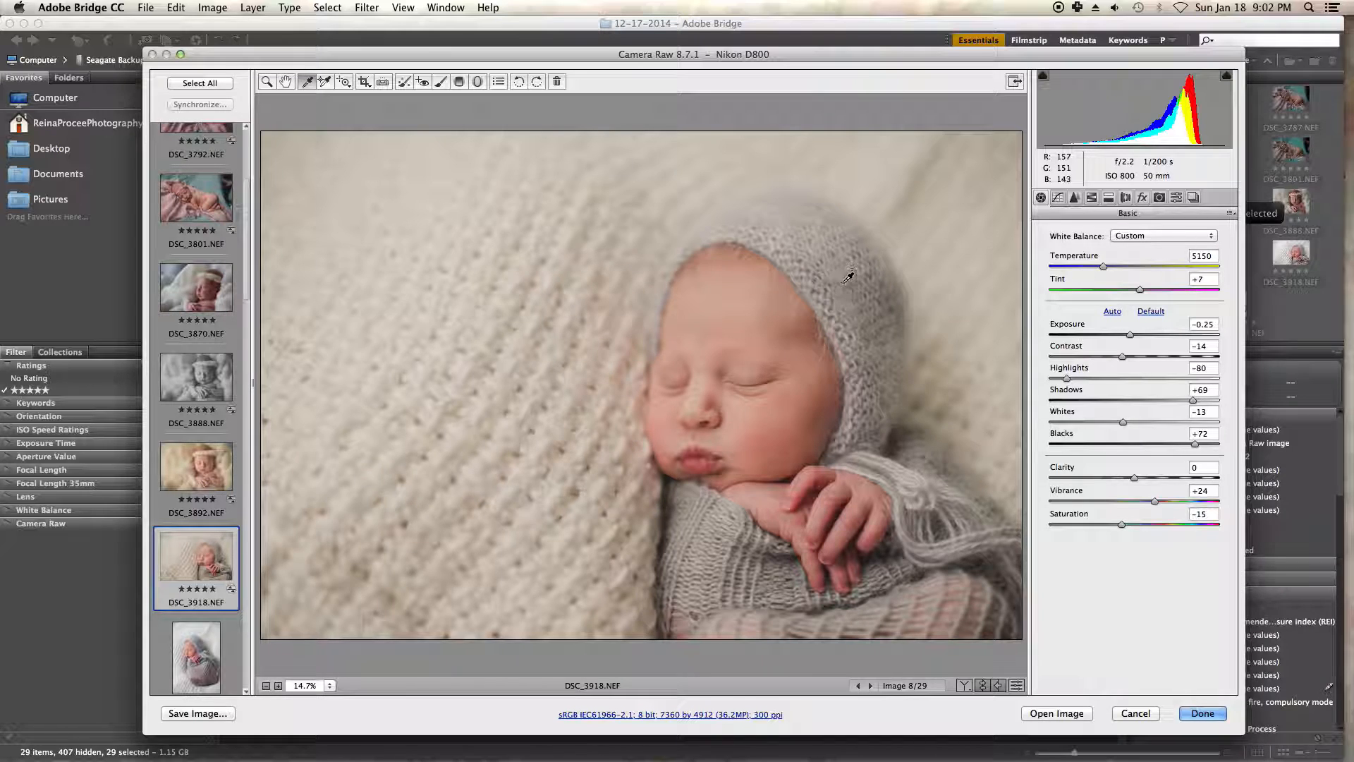
click(704, 541)
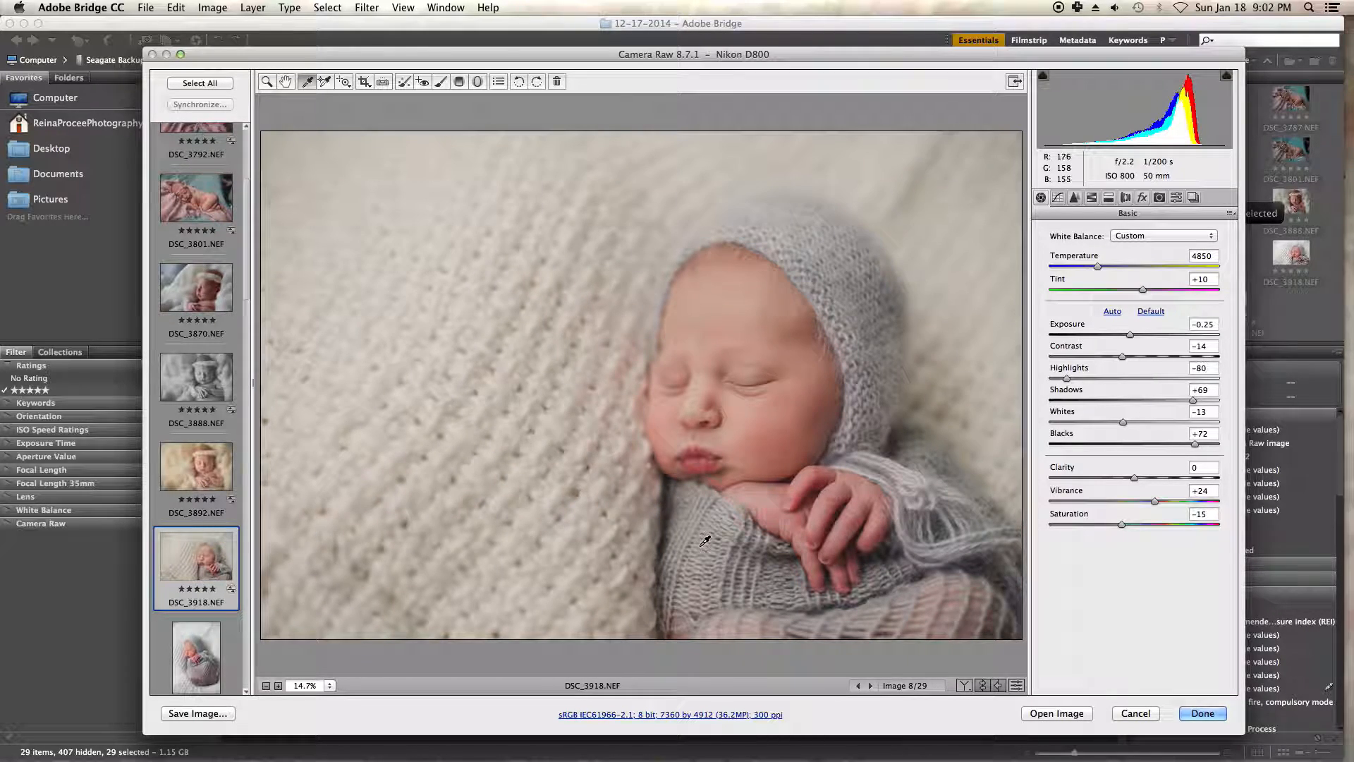
click(468, 296)
click(713, 564)
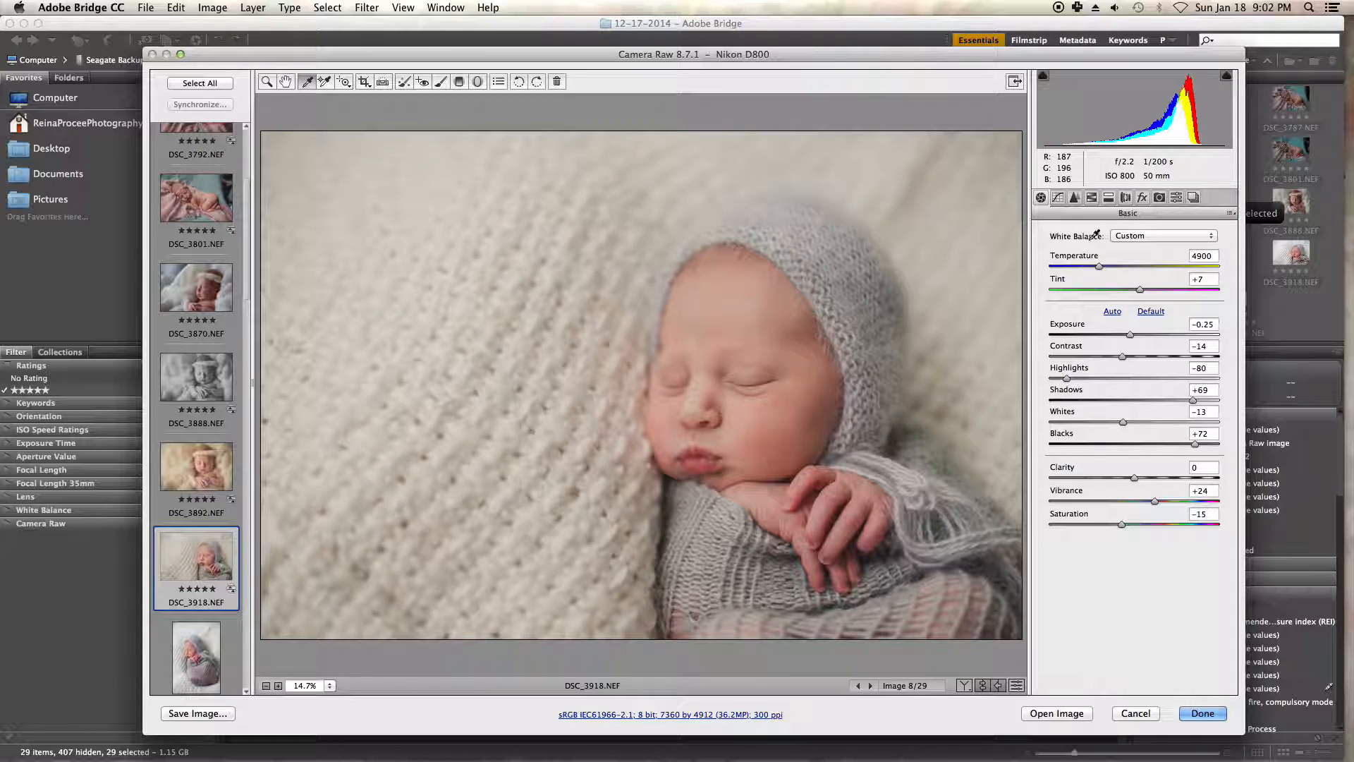
- Extend the selection from DSC_3918.NEF through DSC_3940.NEF and synchronize the DSC_3918.NEF settings across those photos
scroll(212, 564, down, 5)
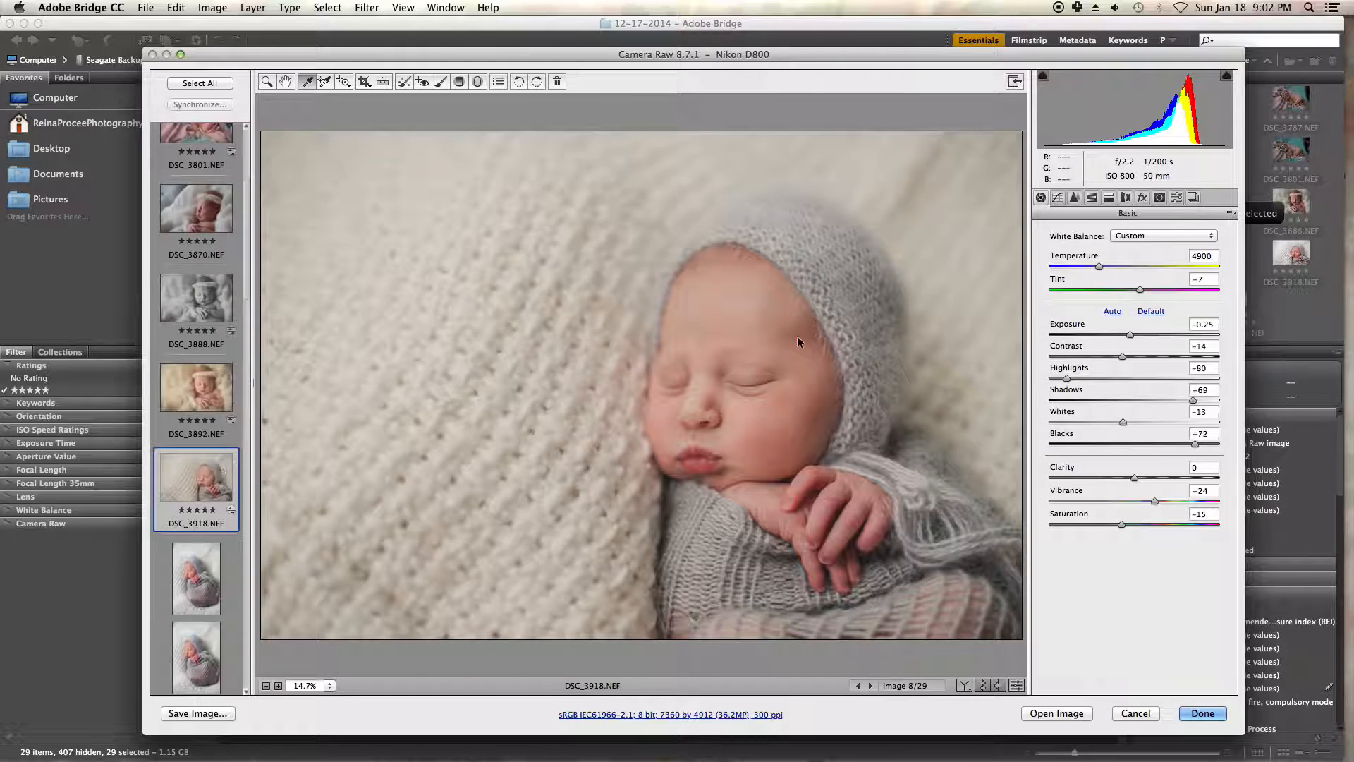
scroll(215, 577, down, 5)
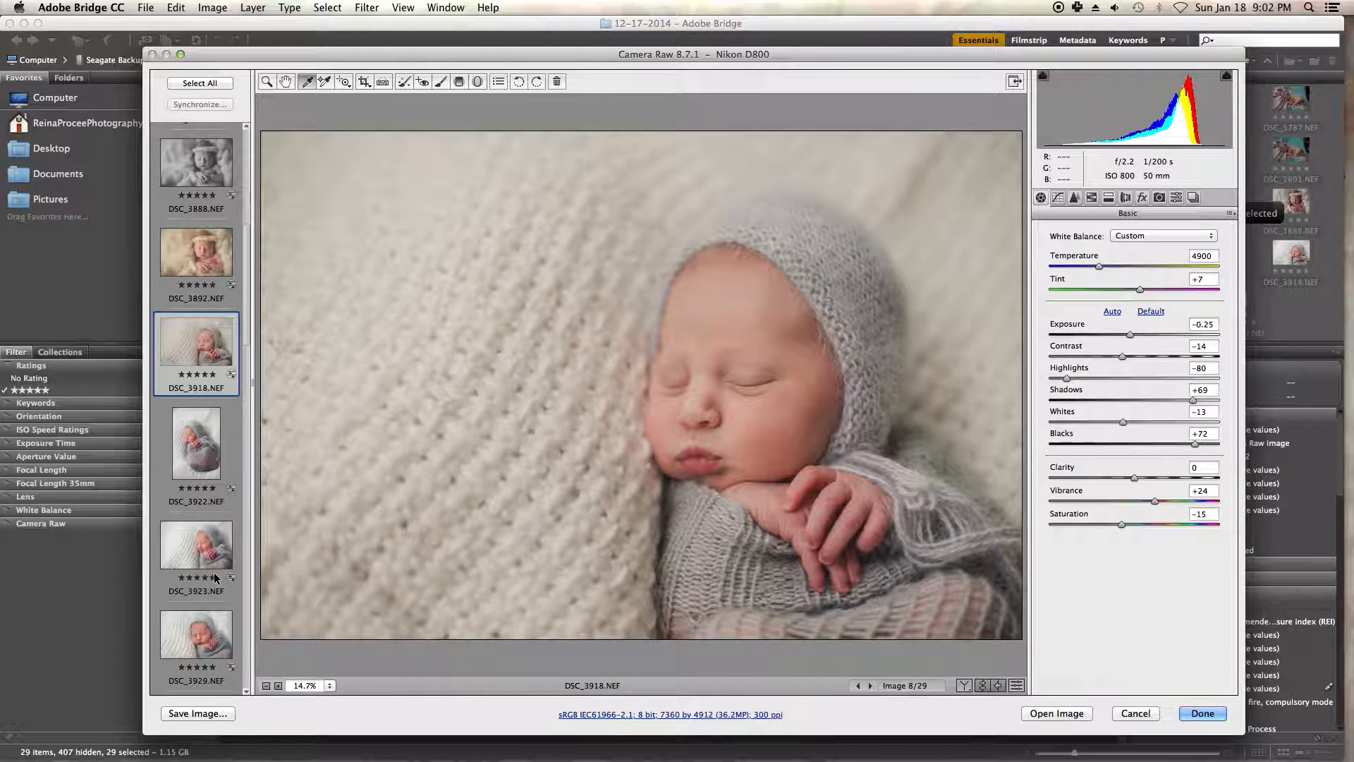
scroll(211, 564, down, 7)
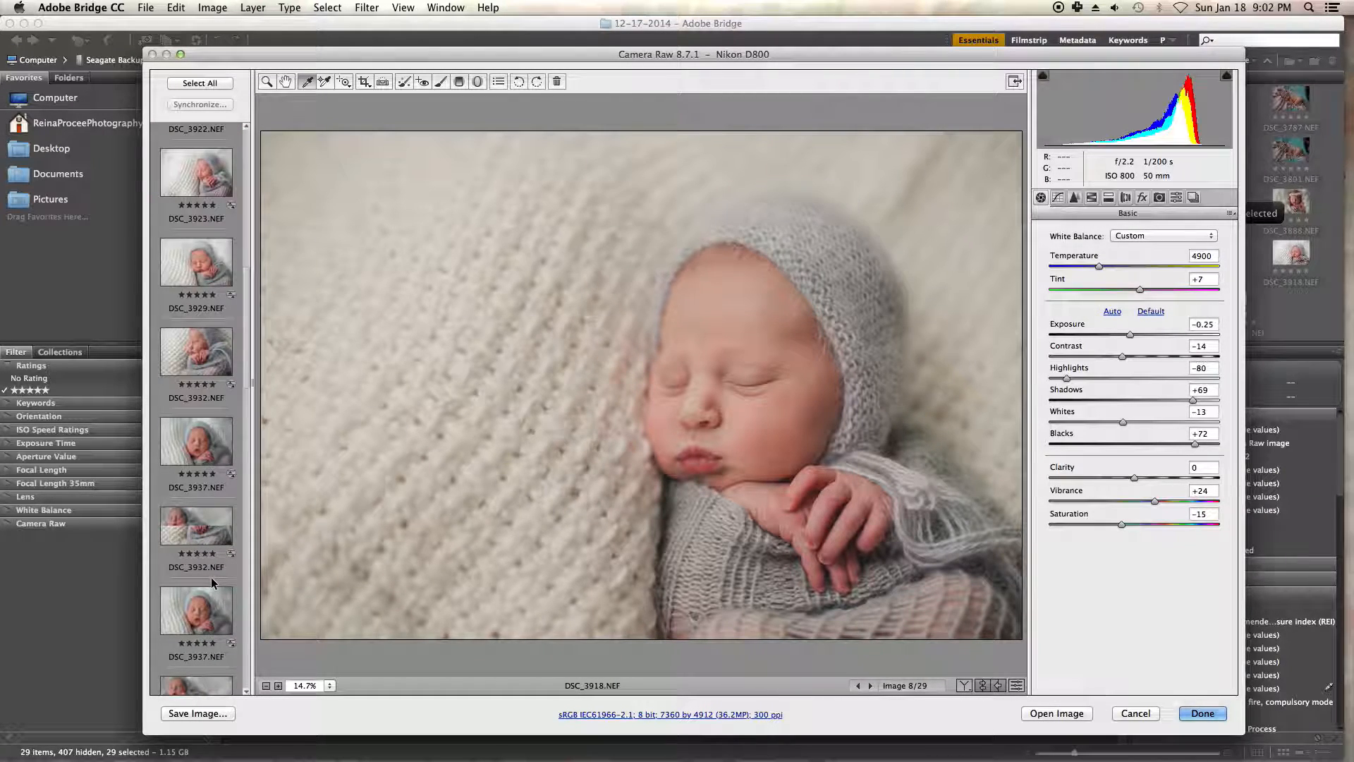
shift+click(208, 412)
click(200, 105)
click(780, 141)
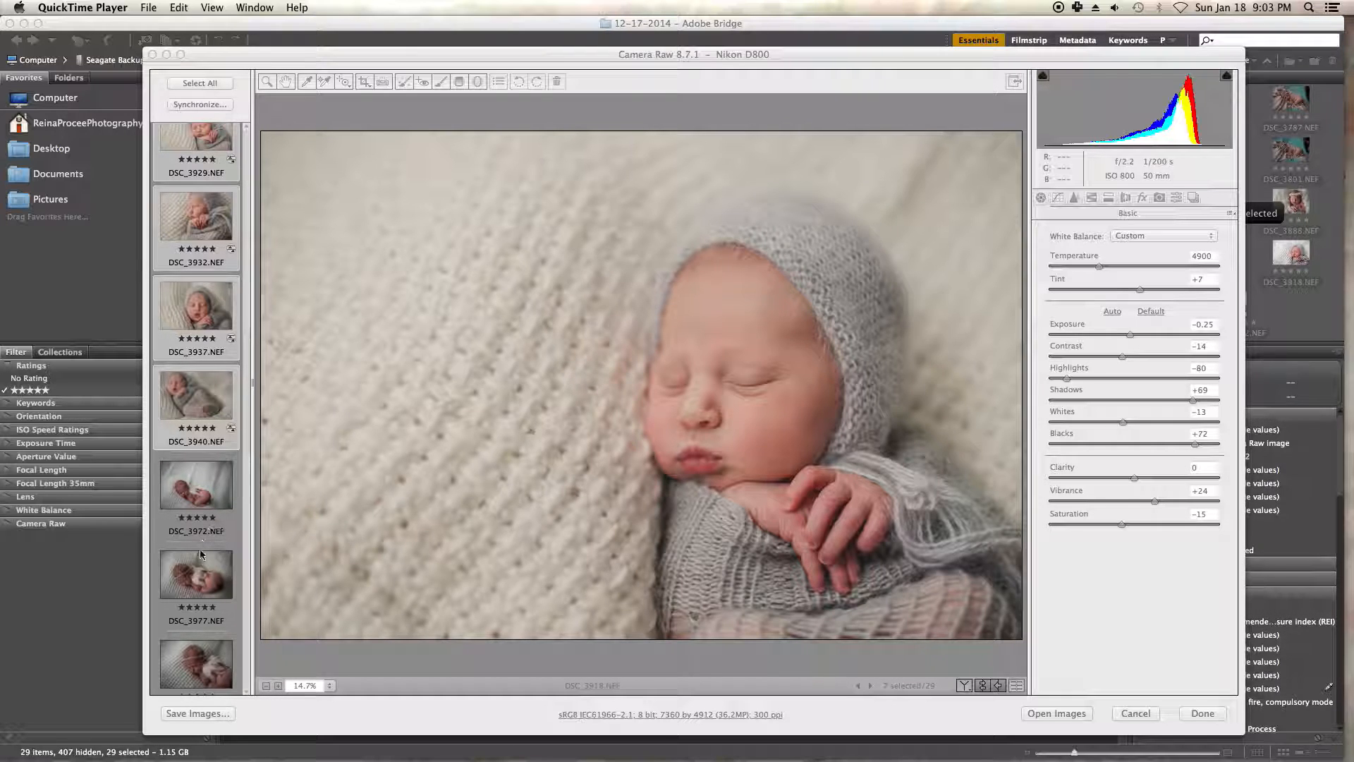
- Apply the SA|01 - CoolDreamyLight preset to DSC_3982.NEF and set its exposure to +1.50
click(199, 573)
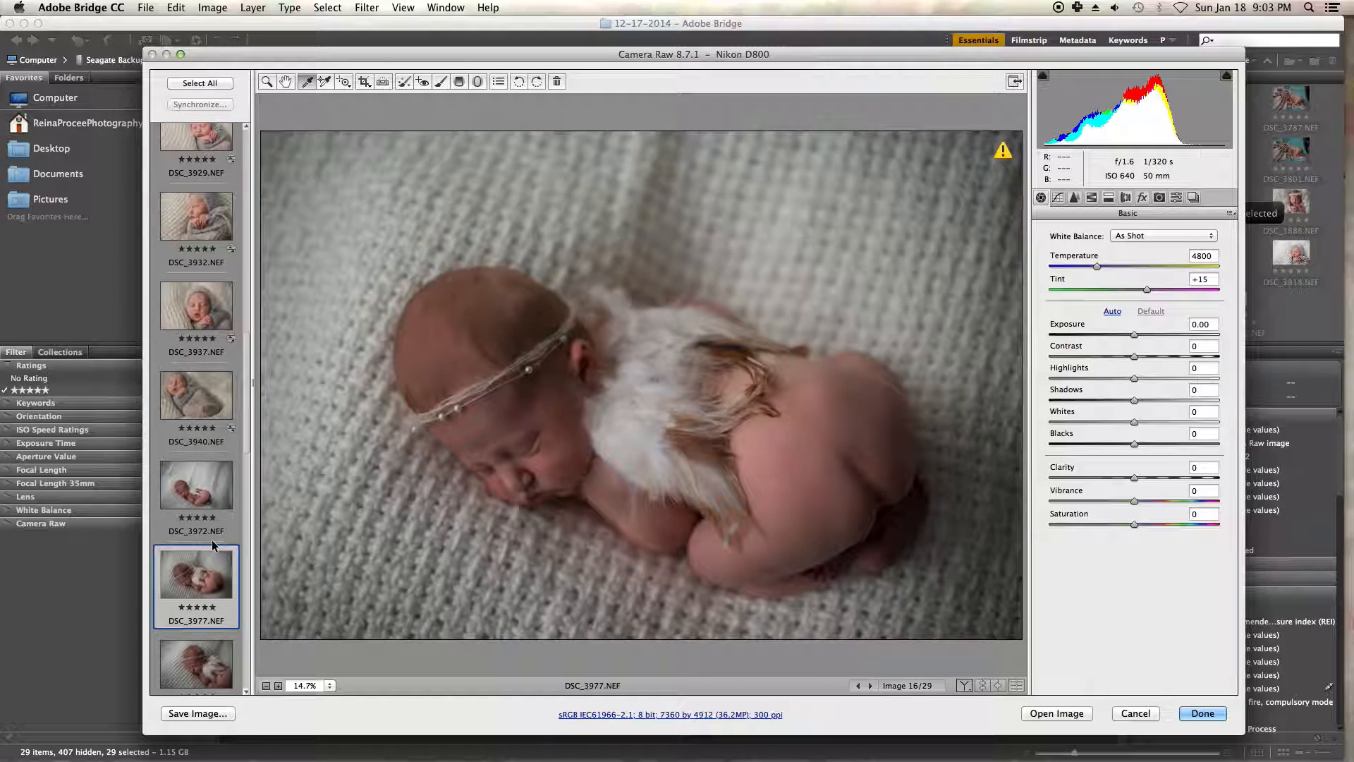
scroll(206, 561, down, 2)
scroll(208, 564, down, 6)
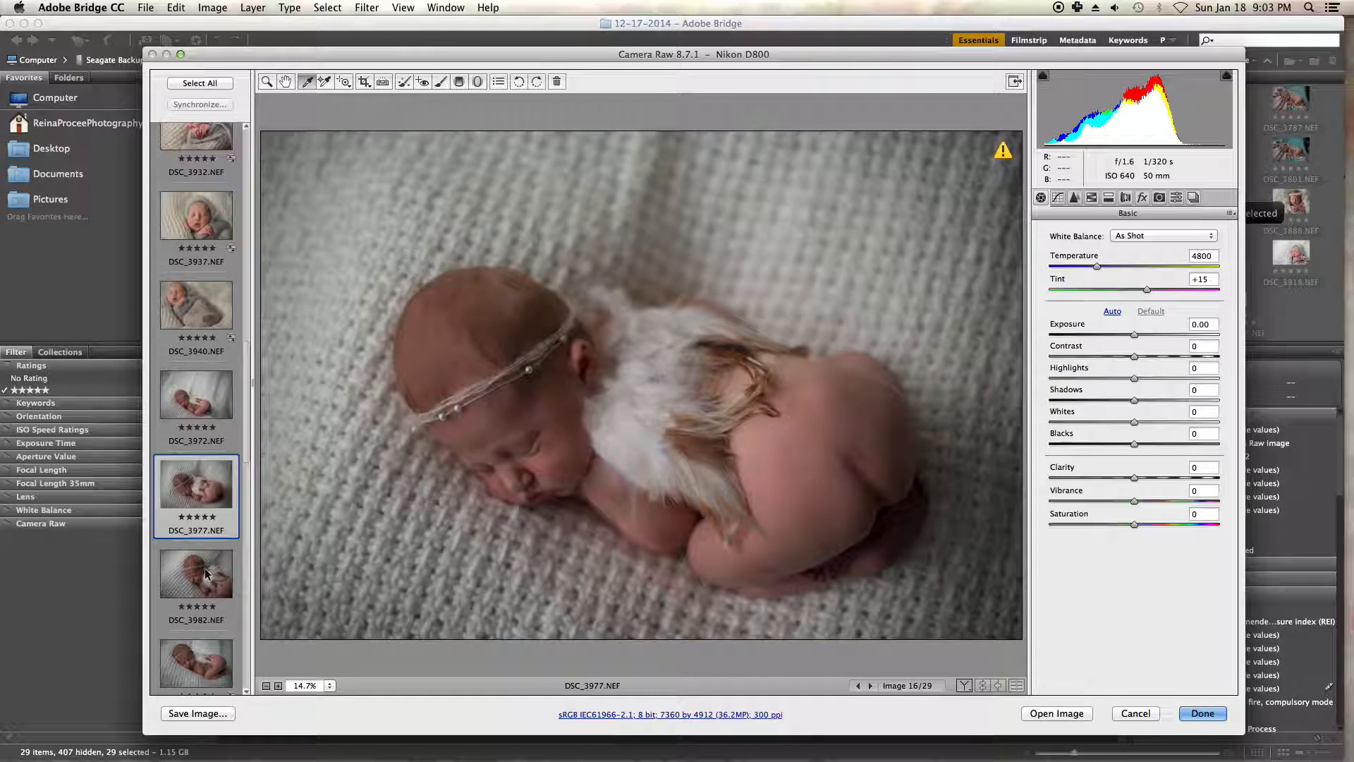
click(207, 475)
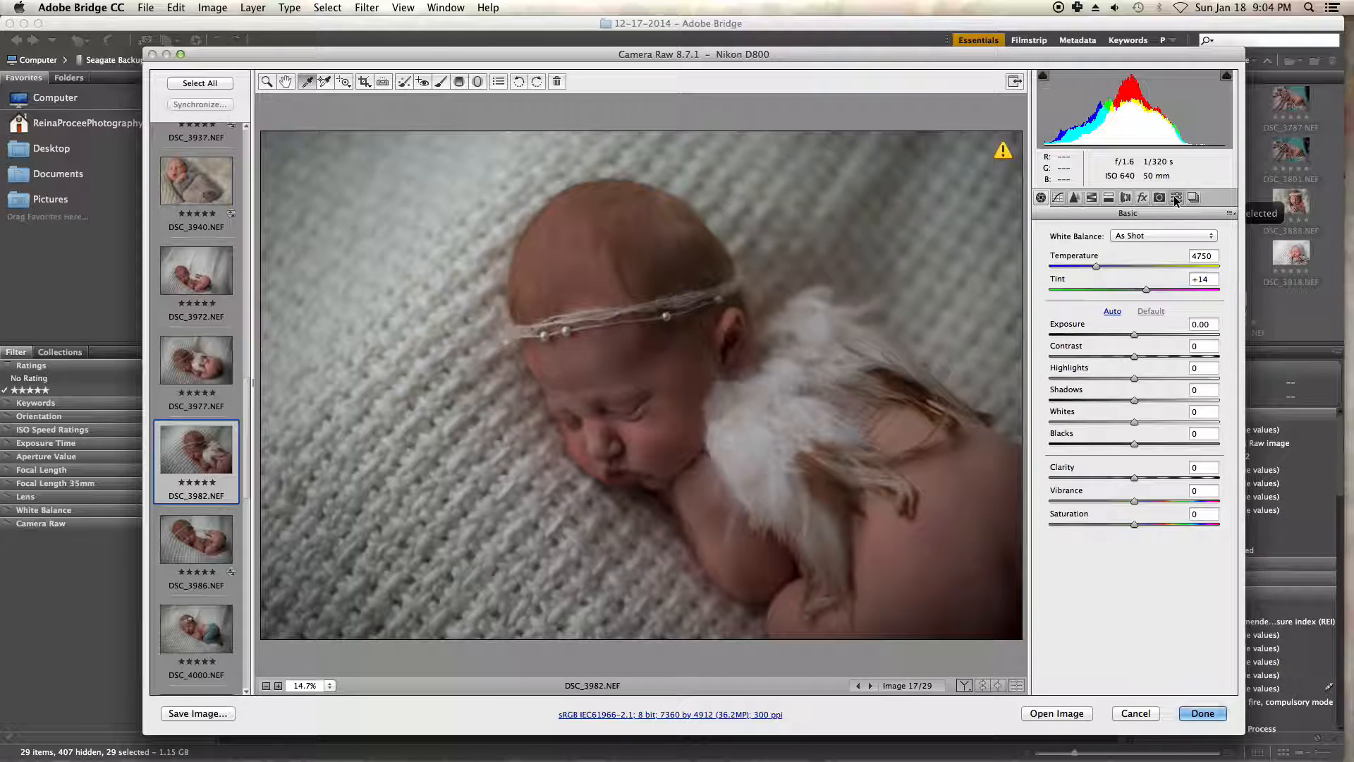
click(1175, 197)
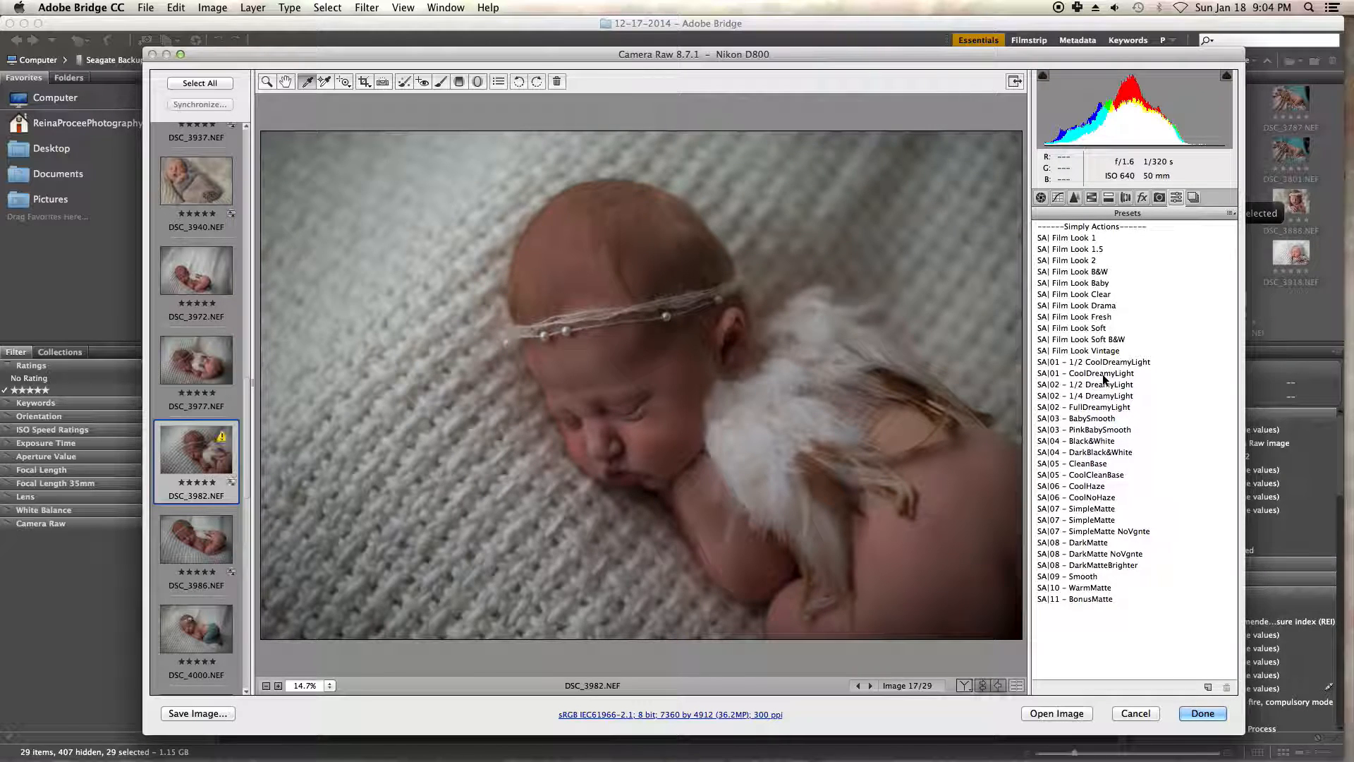
click(1102, 374)
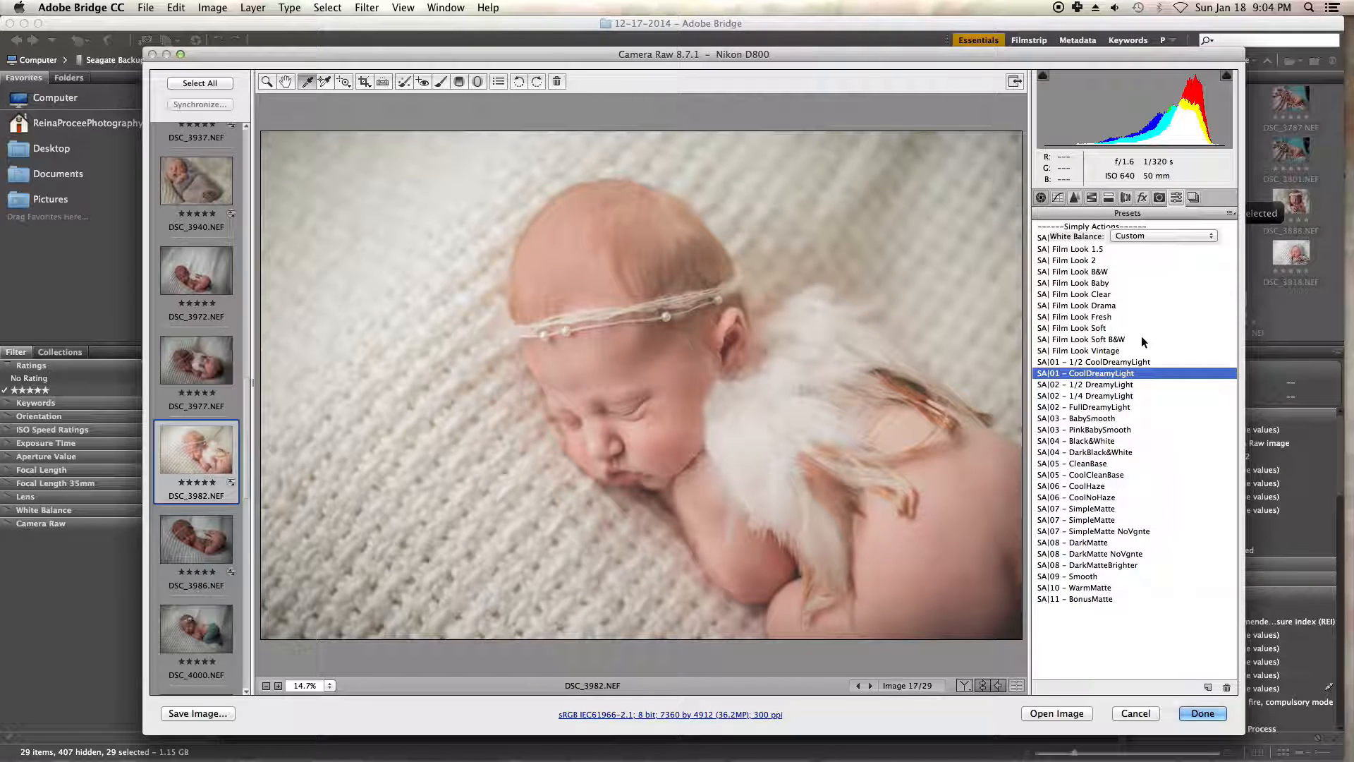
drag(1163, 333, 1158, 333)
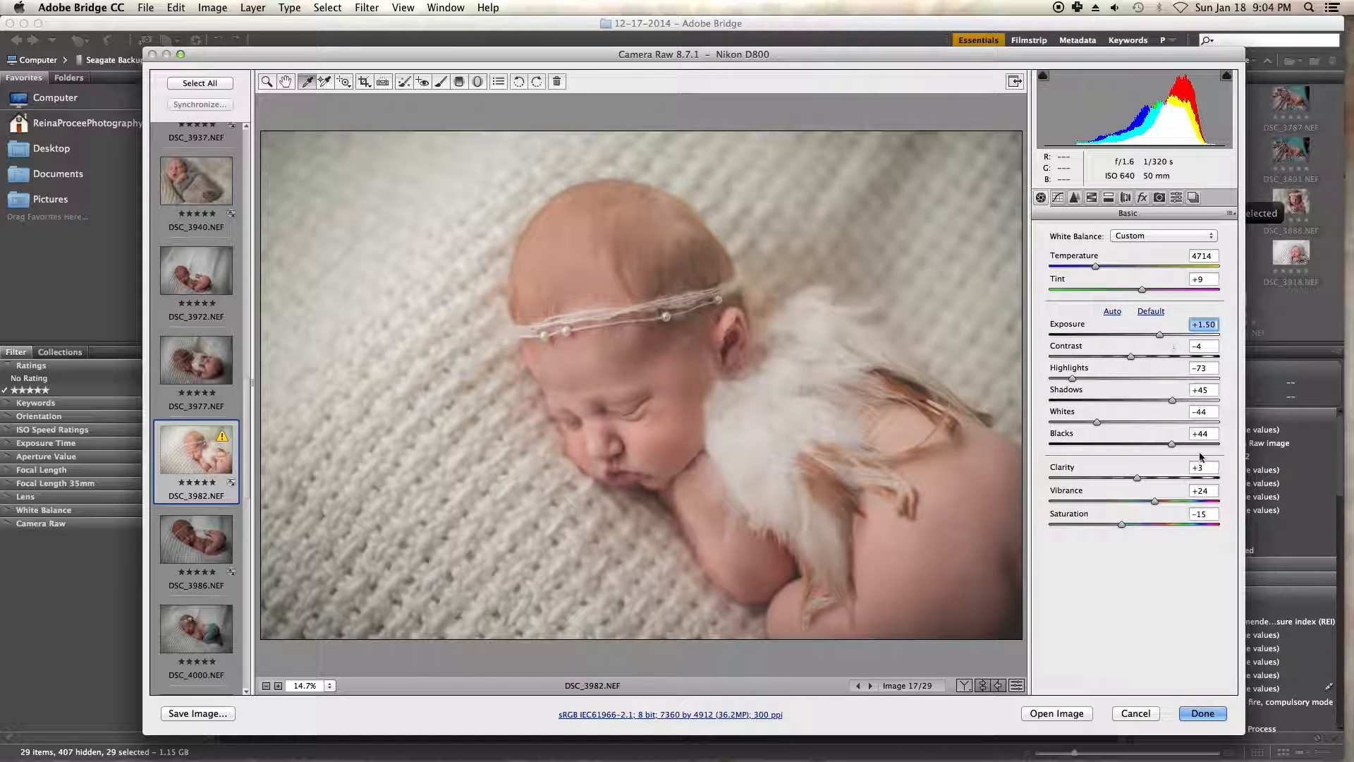
- Apply the SA|01 - CoolDreamyLight preset to DSC_4006.NEF
scroll(210, 605, down, 1)
scroll(210, 605, down, 5)
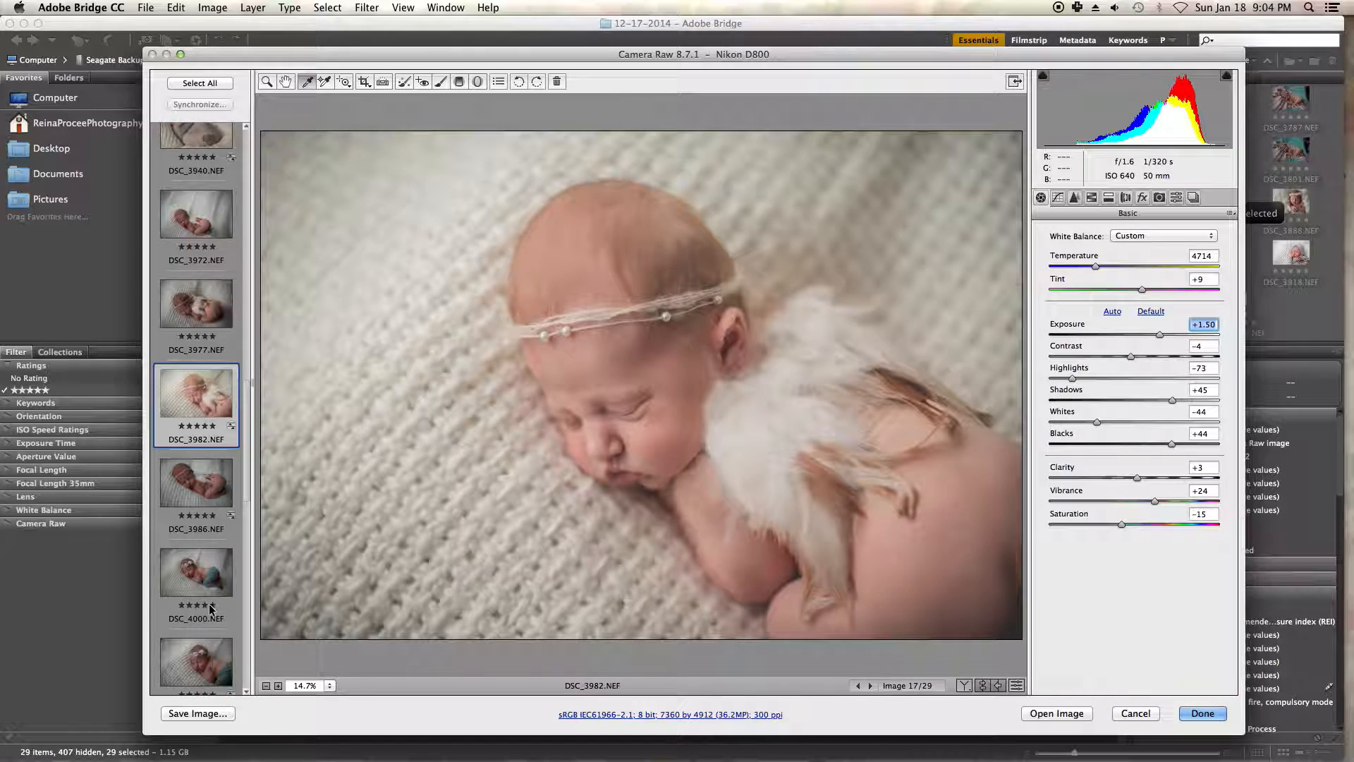
click(201, 589)
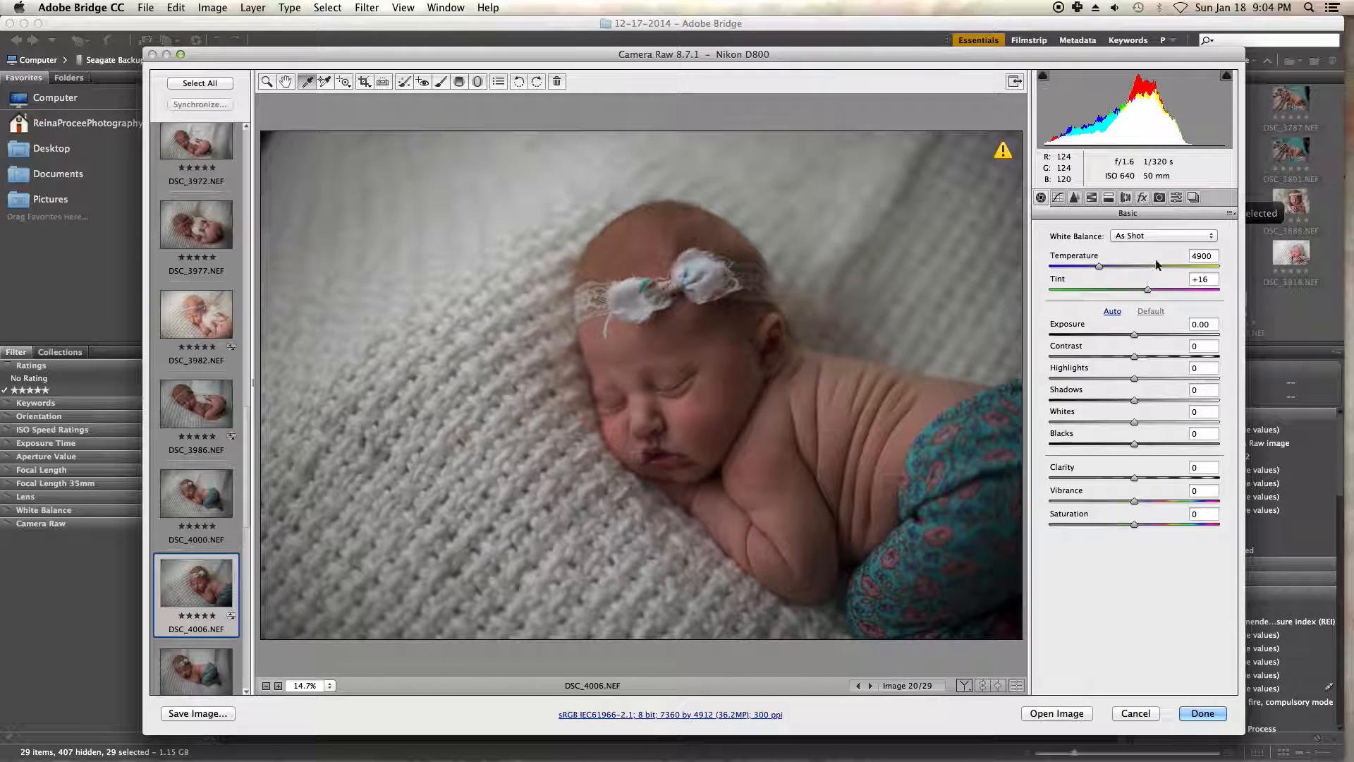
click(1176, 198)
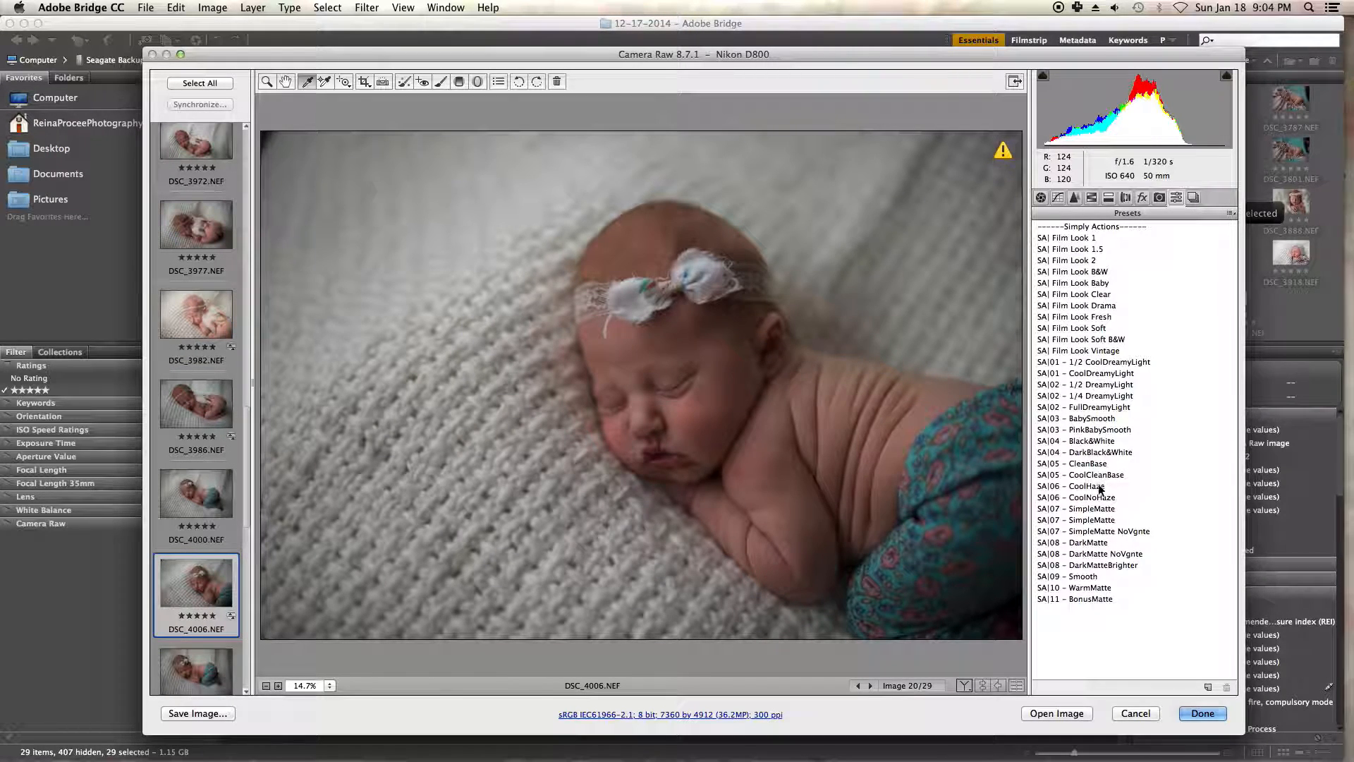
click(1088, 374)
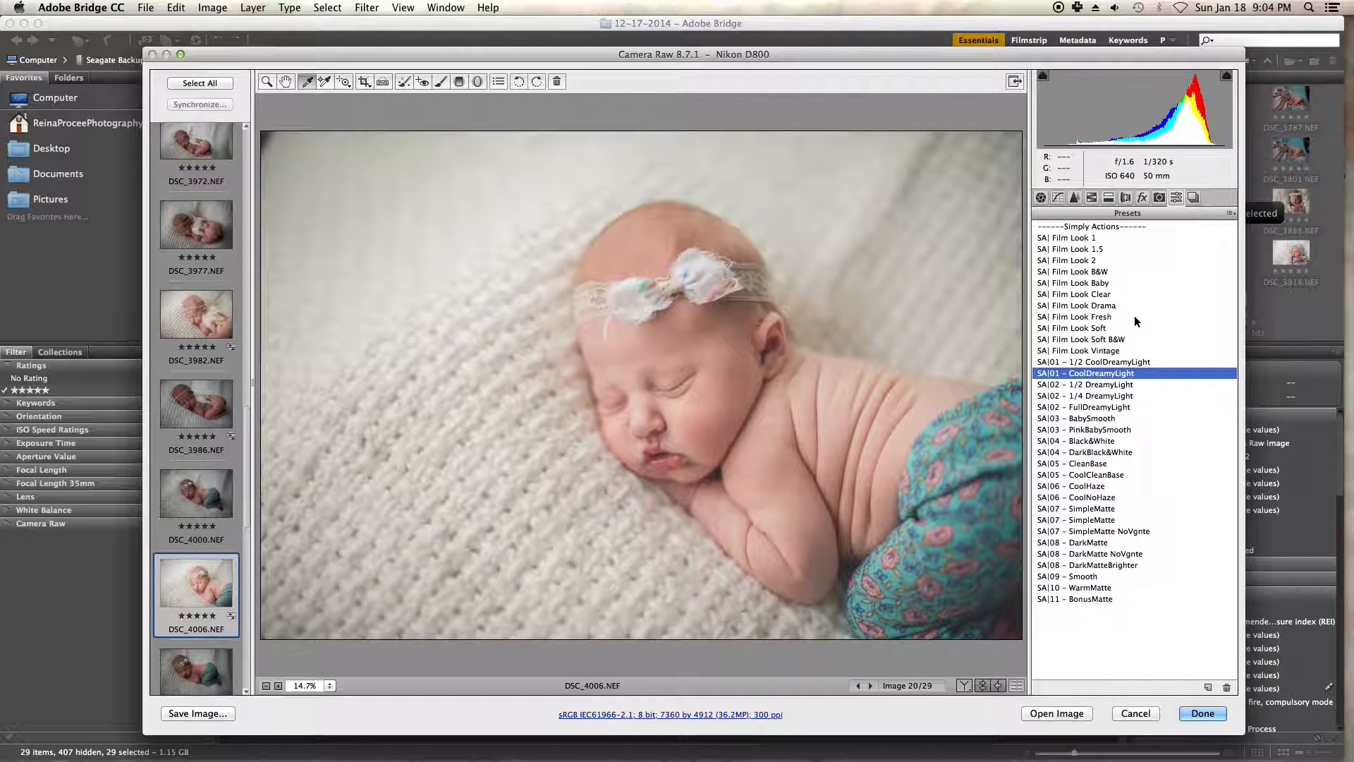
- Remove the post-crop vignette from DSC_4006.NEF by setting its amount to 0
click(1143, 198)
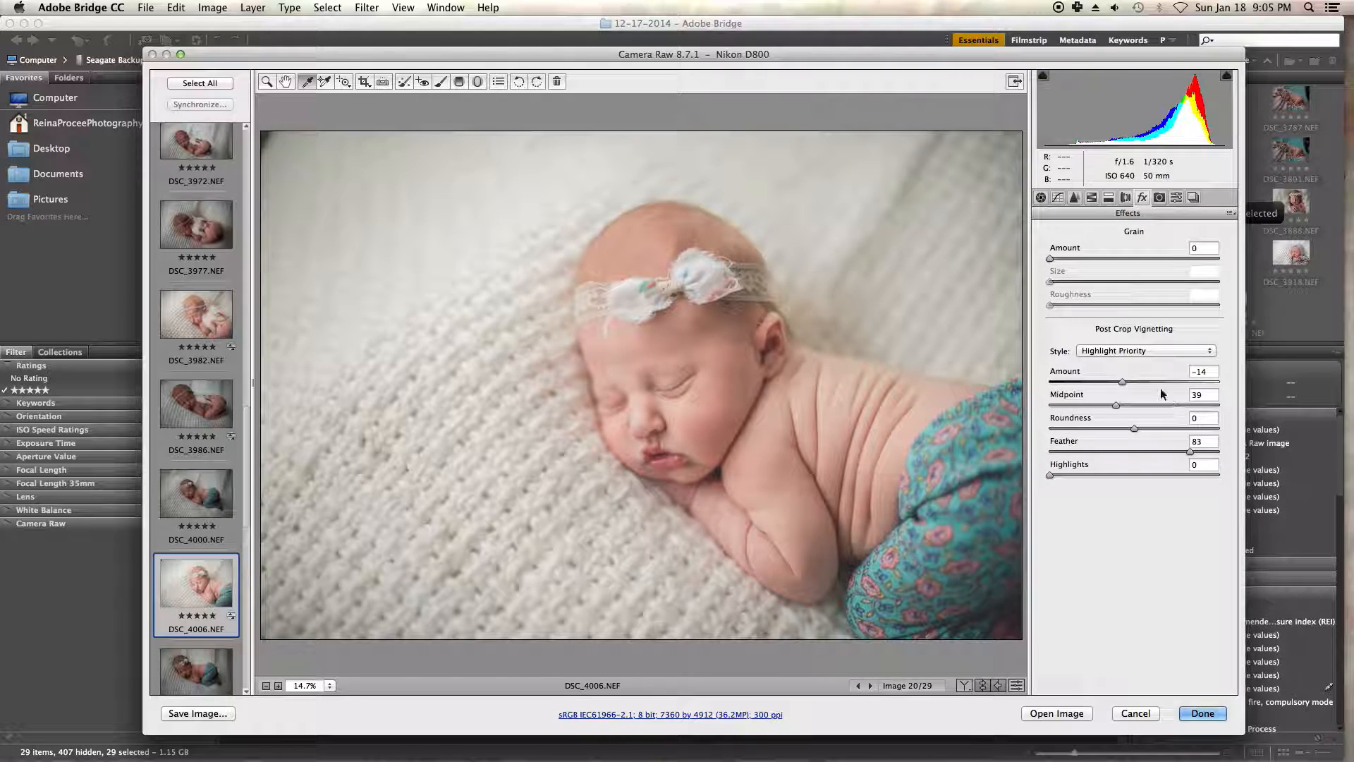
drag(1134, 381, 1143, 381)
text(0)
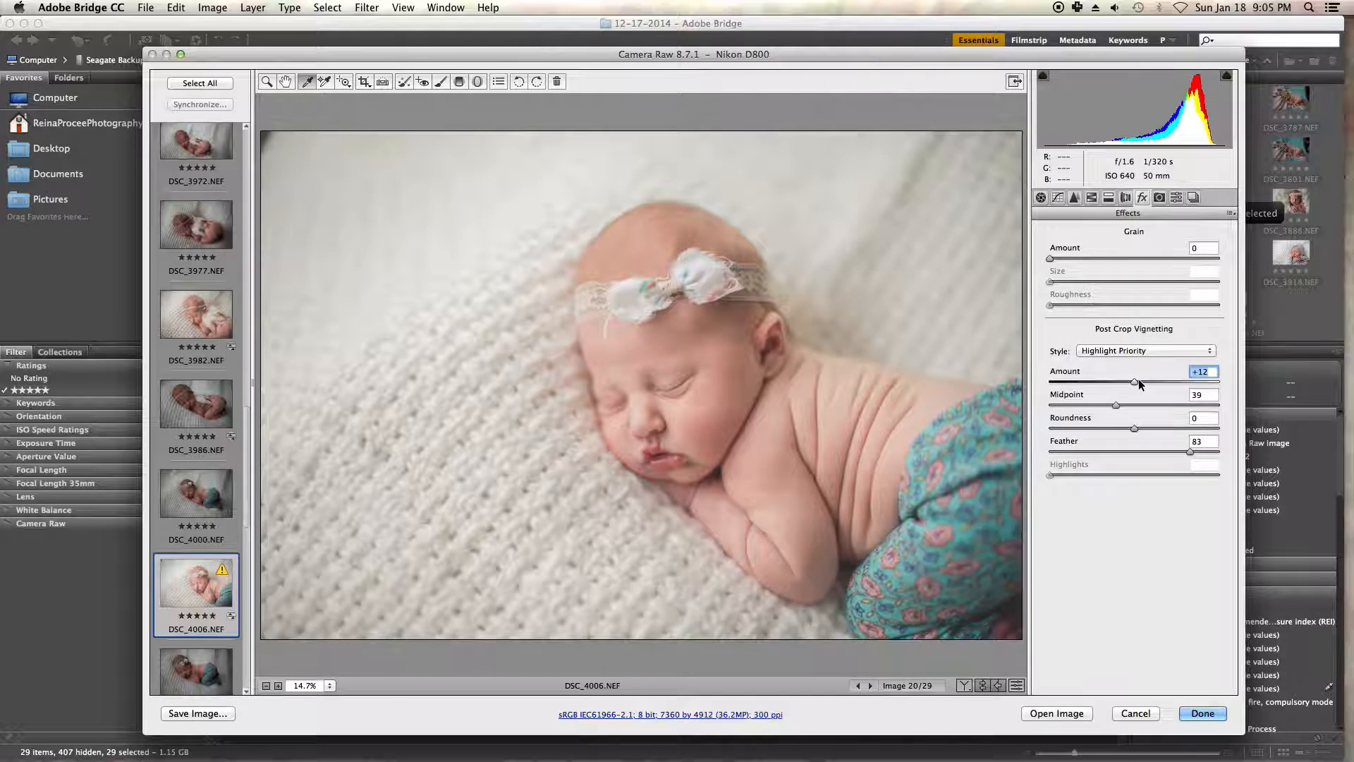
click(1138, 381)
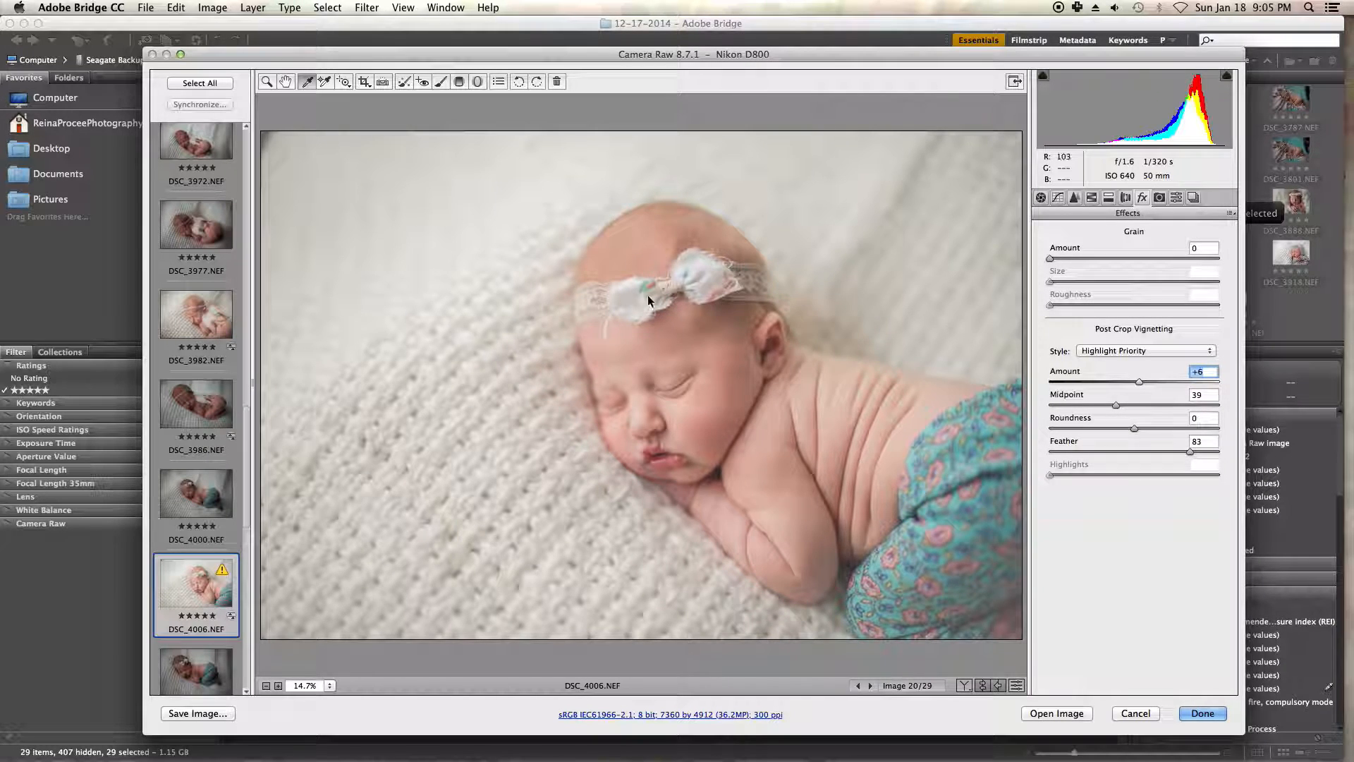
double_click(1132, 381)
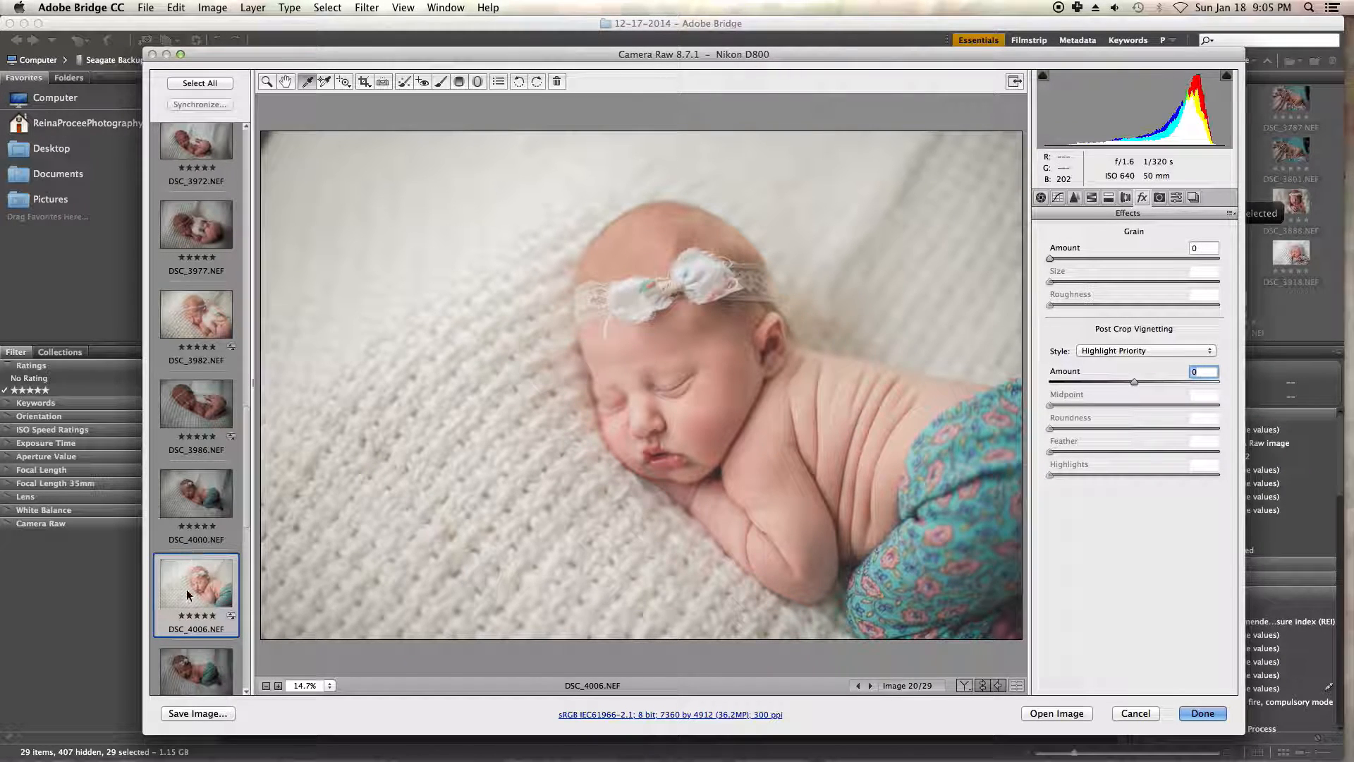
- Finish the Camera Raw session, keeping the edits, and look over the 5-star thumbnails in Bridge
scroll(186, 598, down, 1)
scroll(187, 598, down, 5)
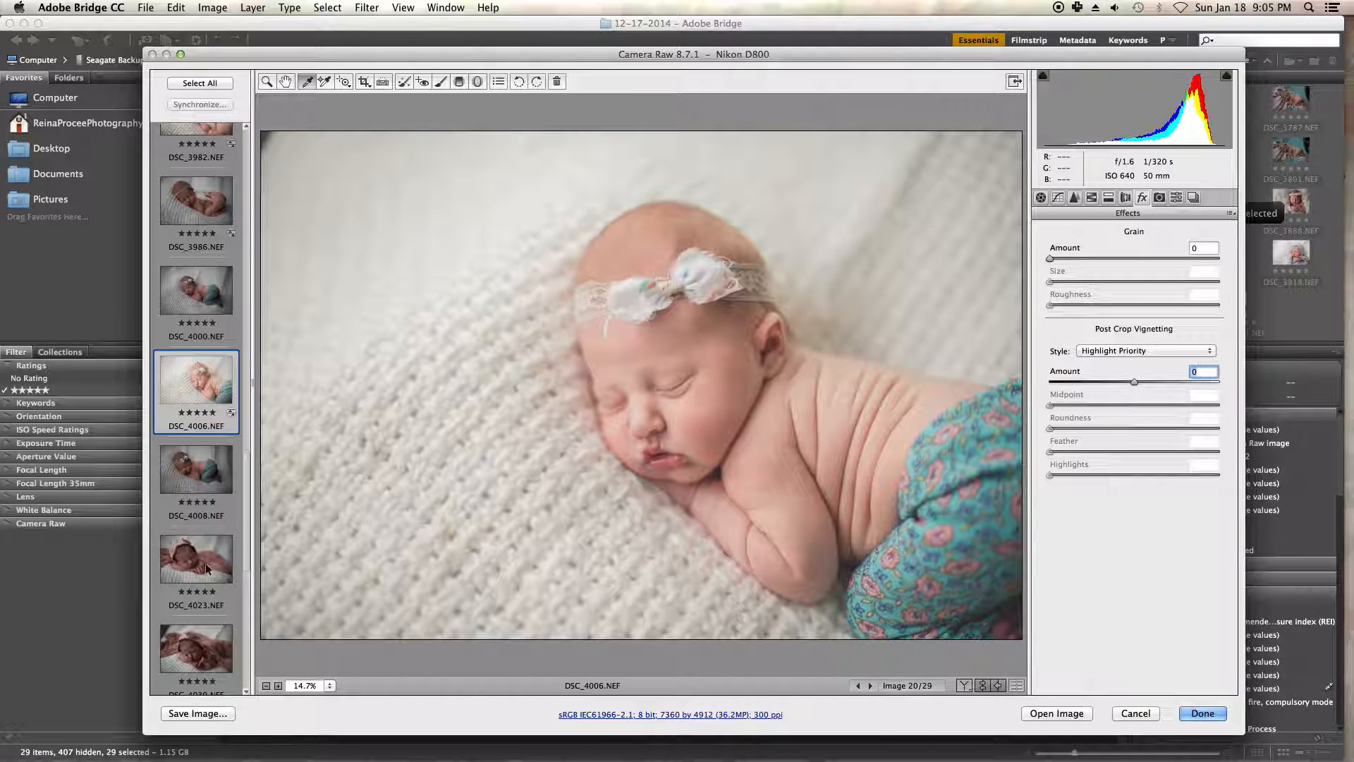
click(1213, 712)
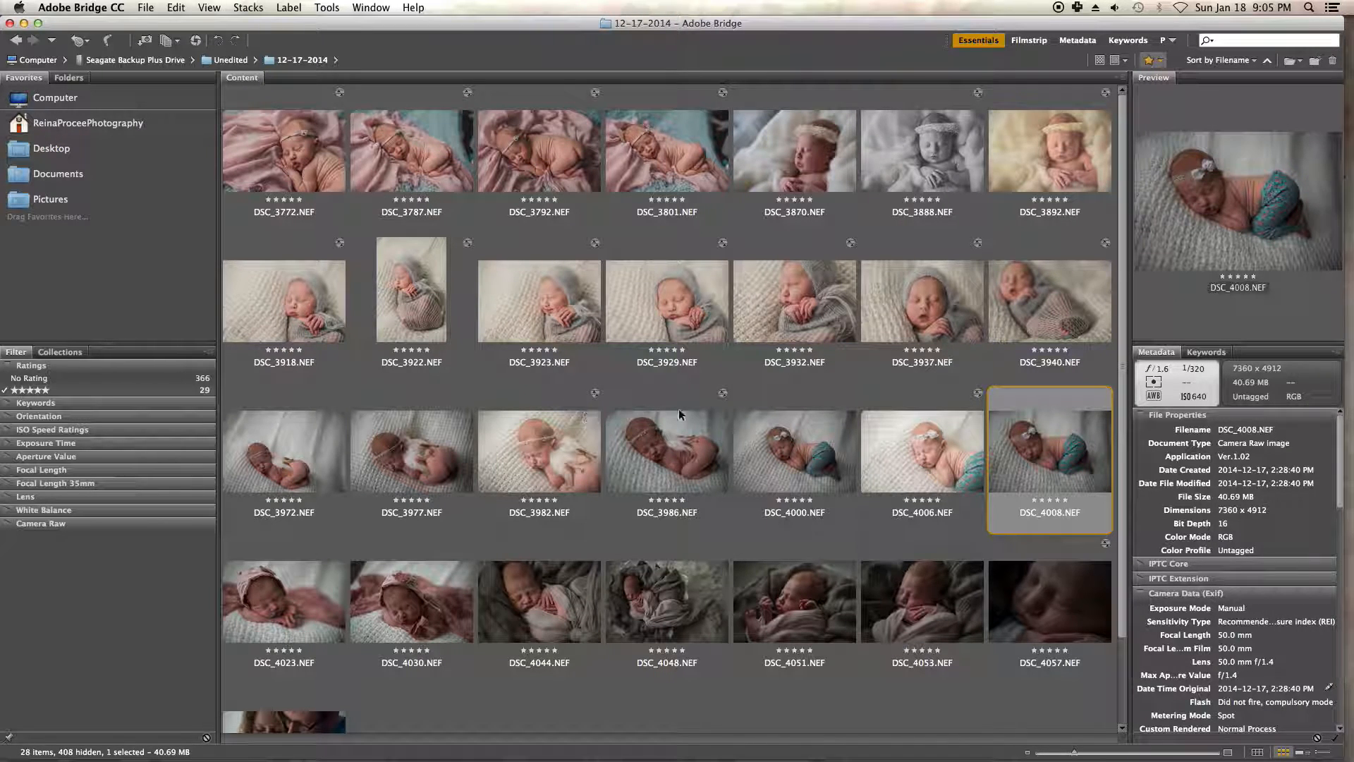
scroll(789, 491, down, 3)
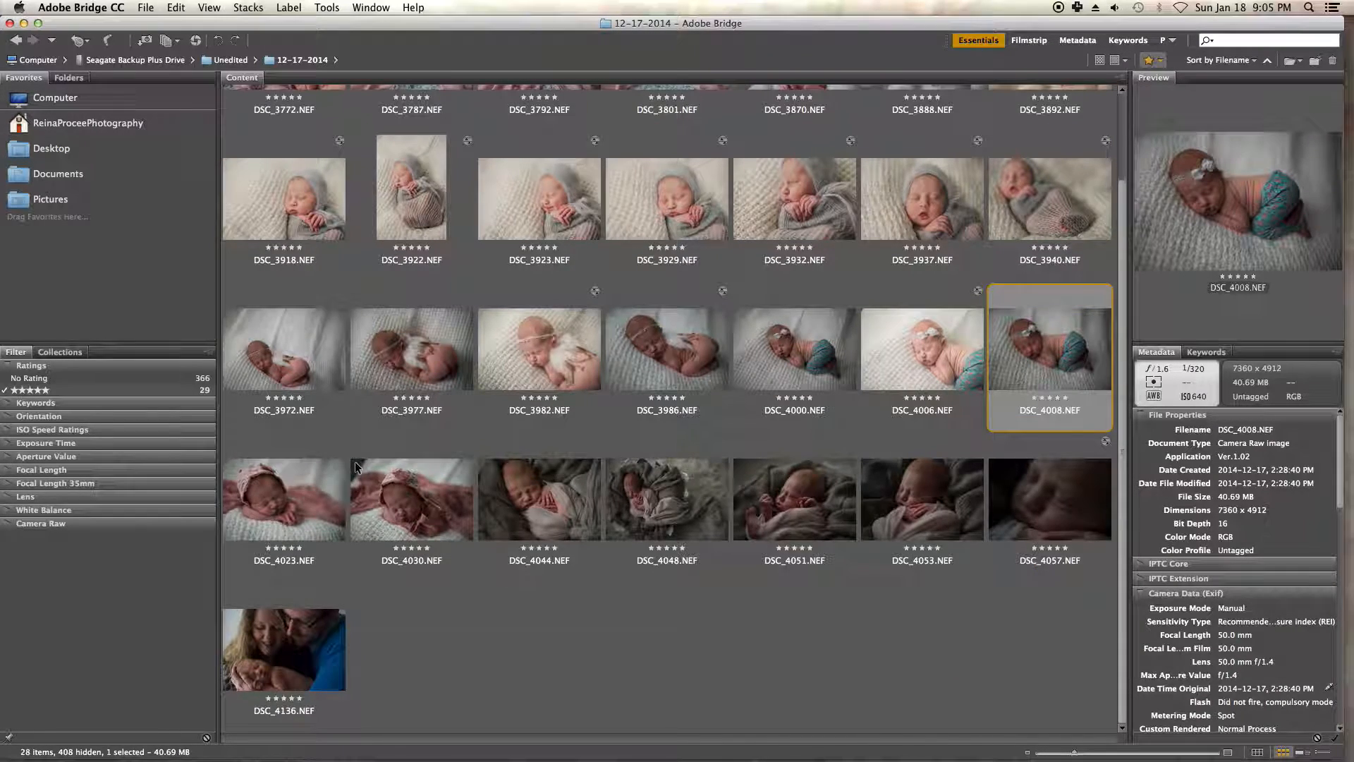
scroll(352, 514, up, 3)
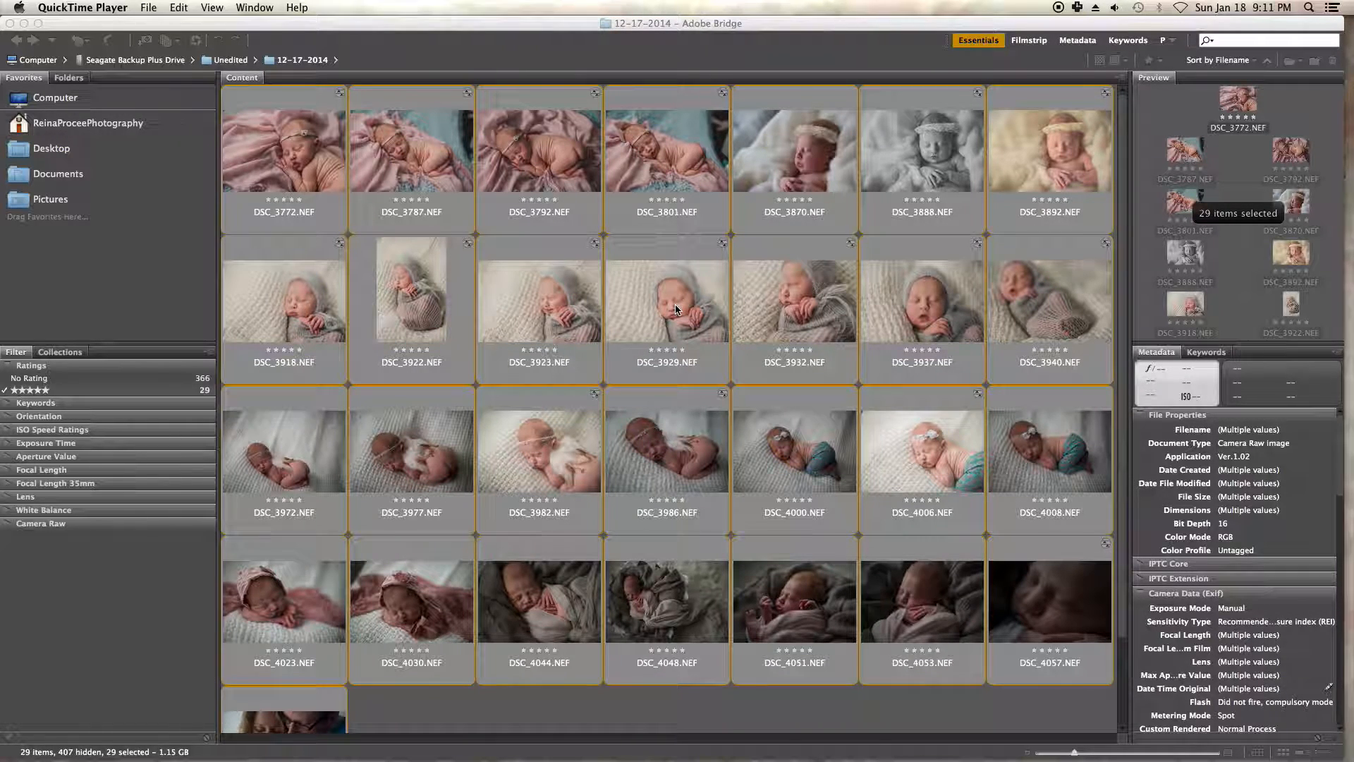
right_click(695, 287)
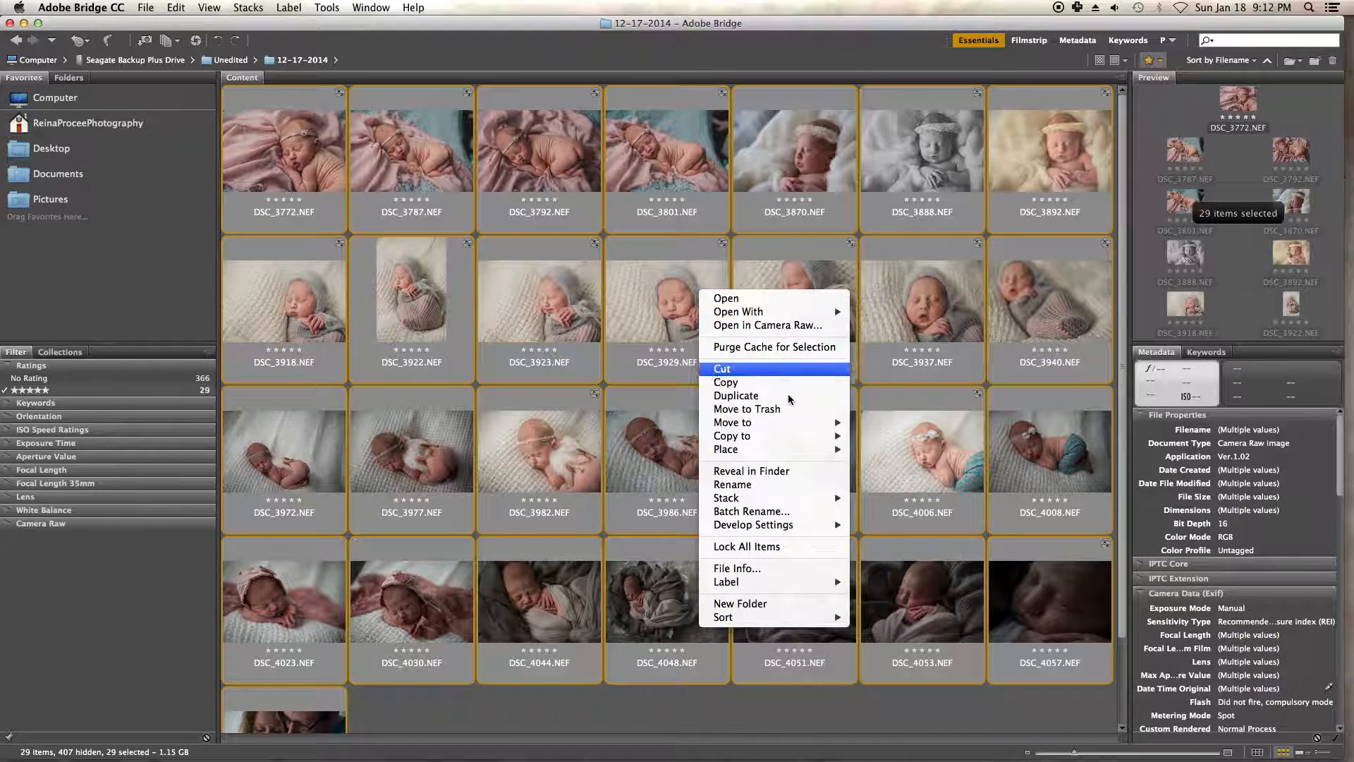
mouse_move(784, 428)
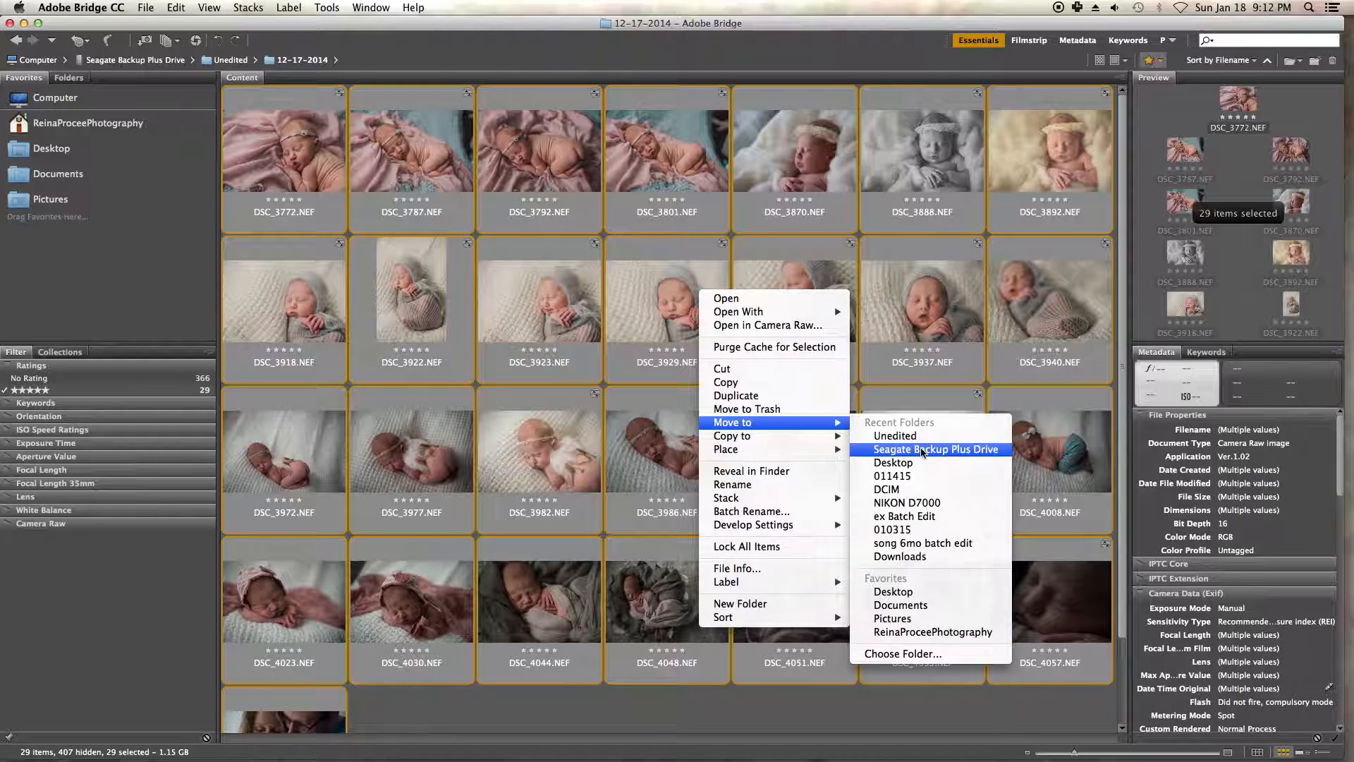
click(927, 258)
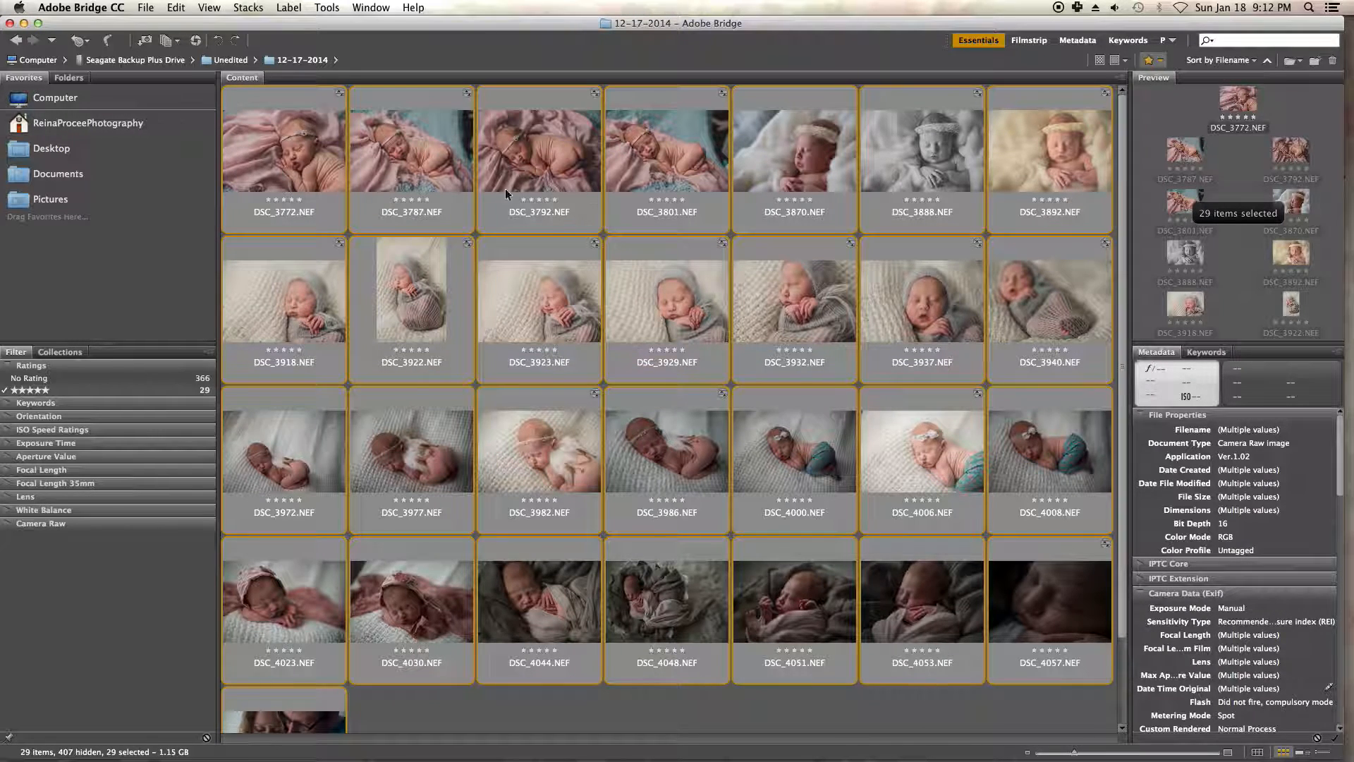
click(325, 8)
mouse_move(358, 133)
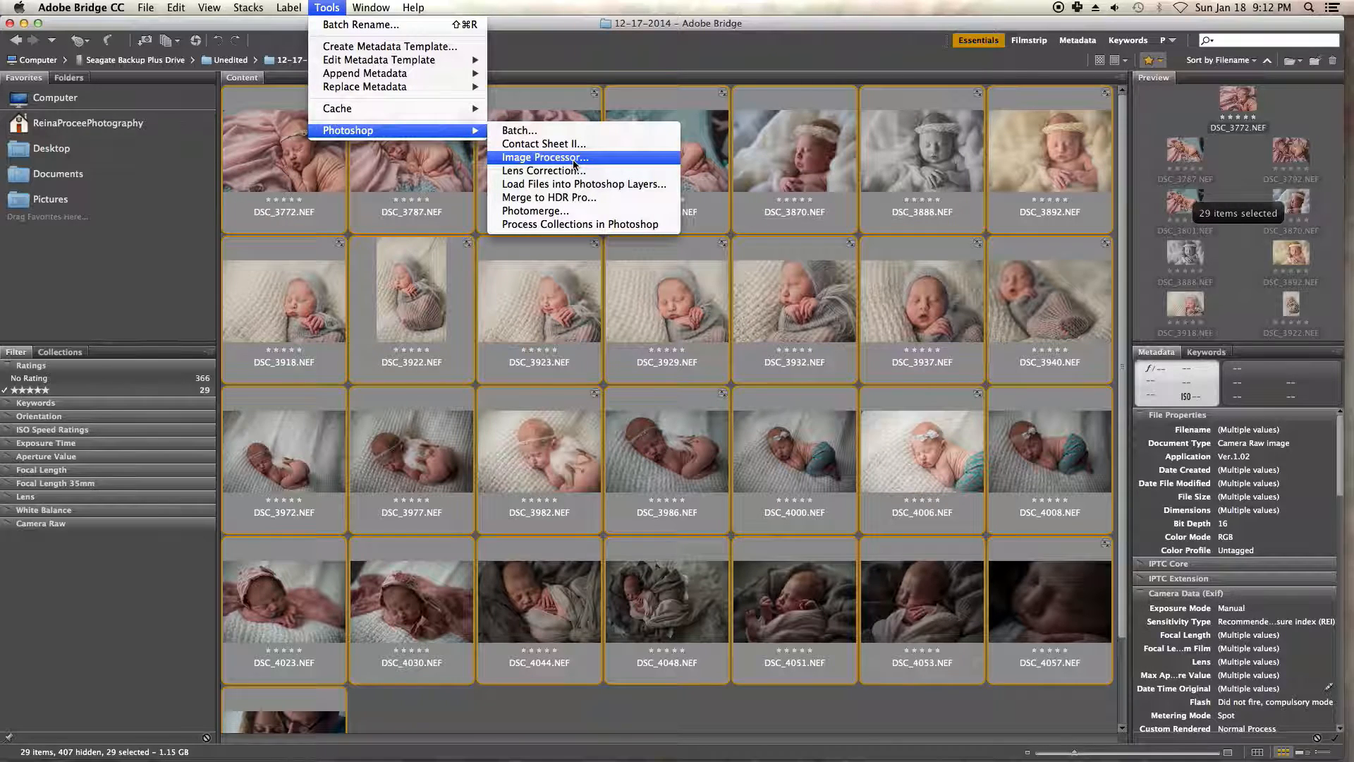
click(735, 54)
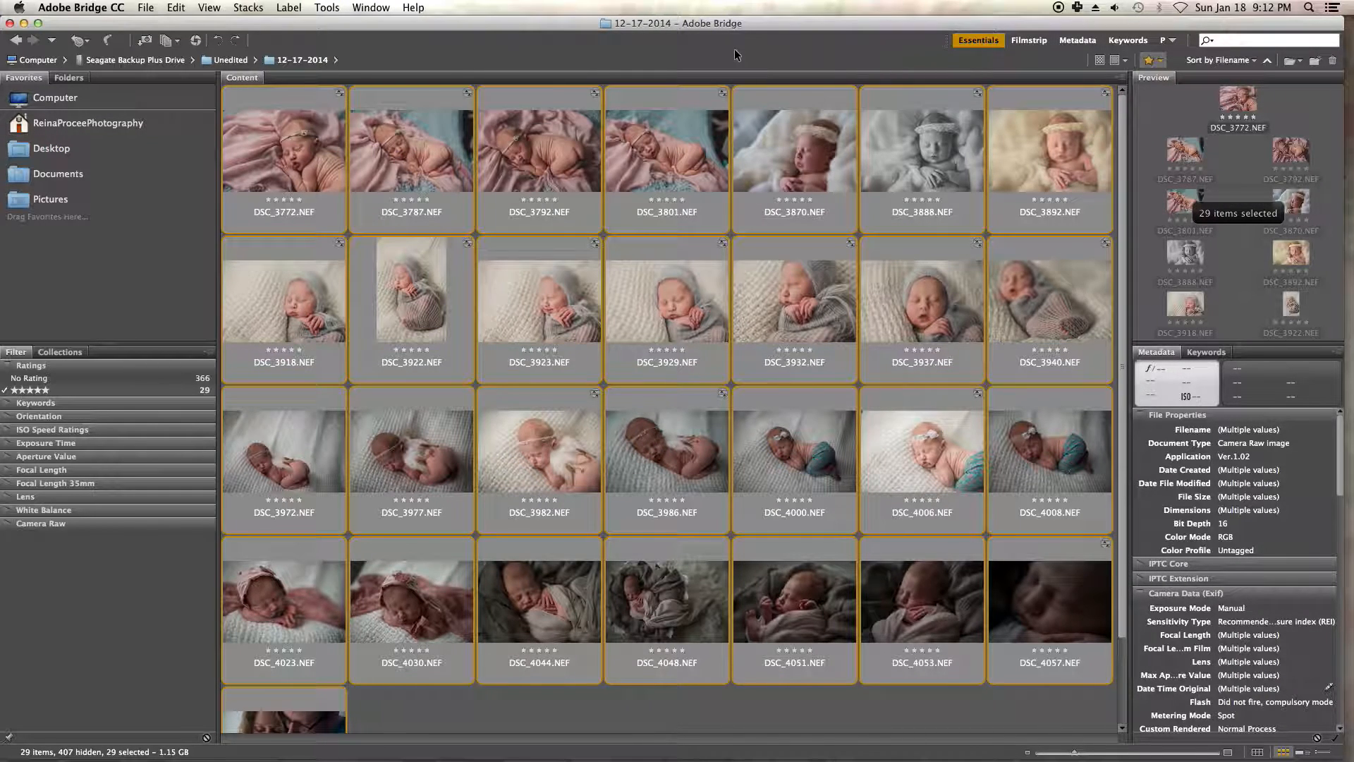